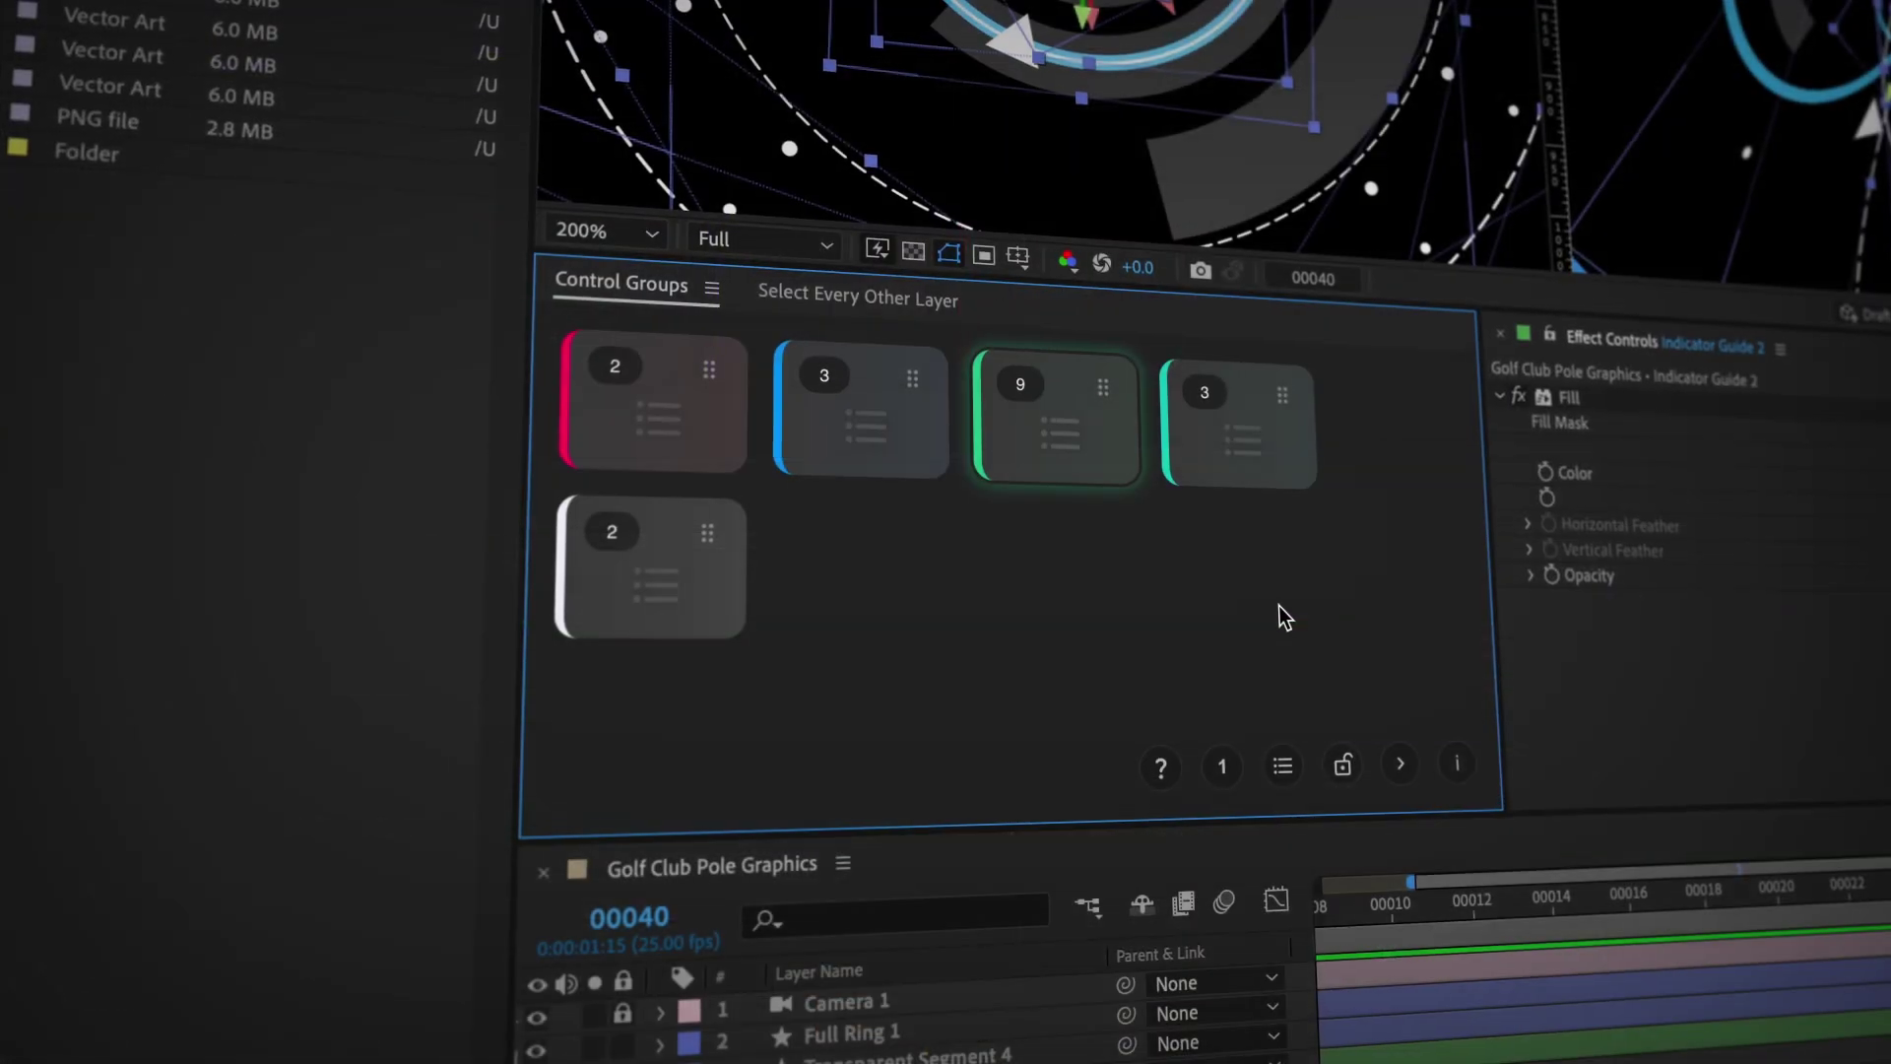
# Deselect the active groups and remove control group 4.
pyautogui.click(1286, 617)
pyautogui.keyDown('alt'); pyautogui.click(729, 508); pyautogui.keyUp('alt')
pyautogui.keyDown('alt'); pyautogui.doubleClick(729, 507); pyautogui.keyUp('alt')
pyautogui.click(779, 295)
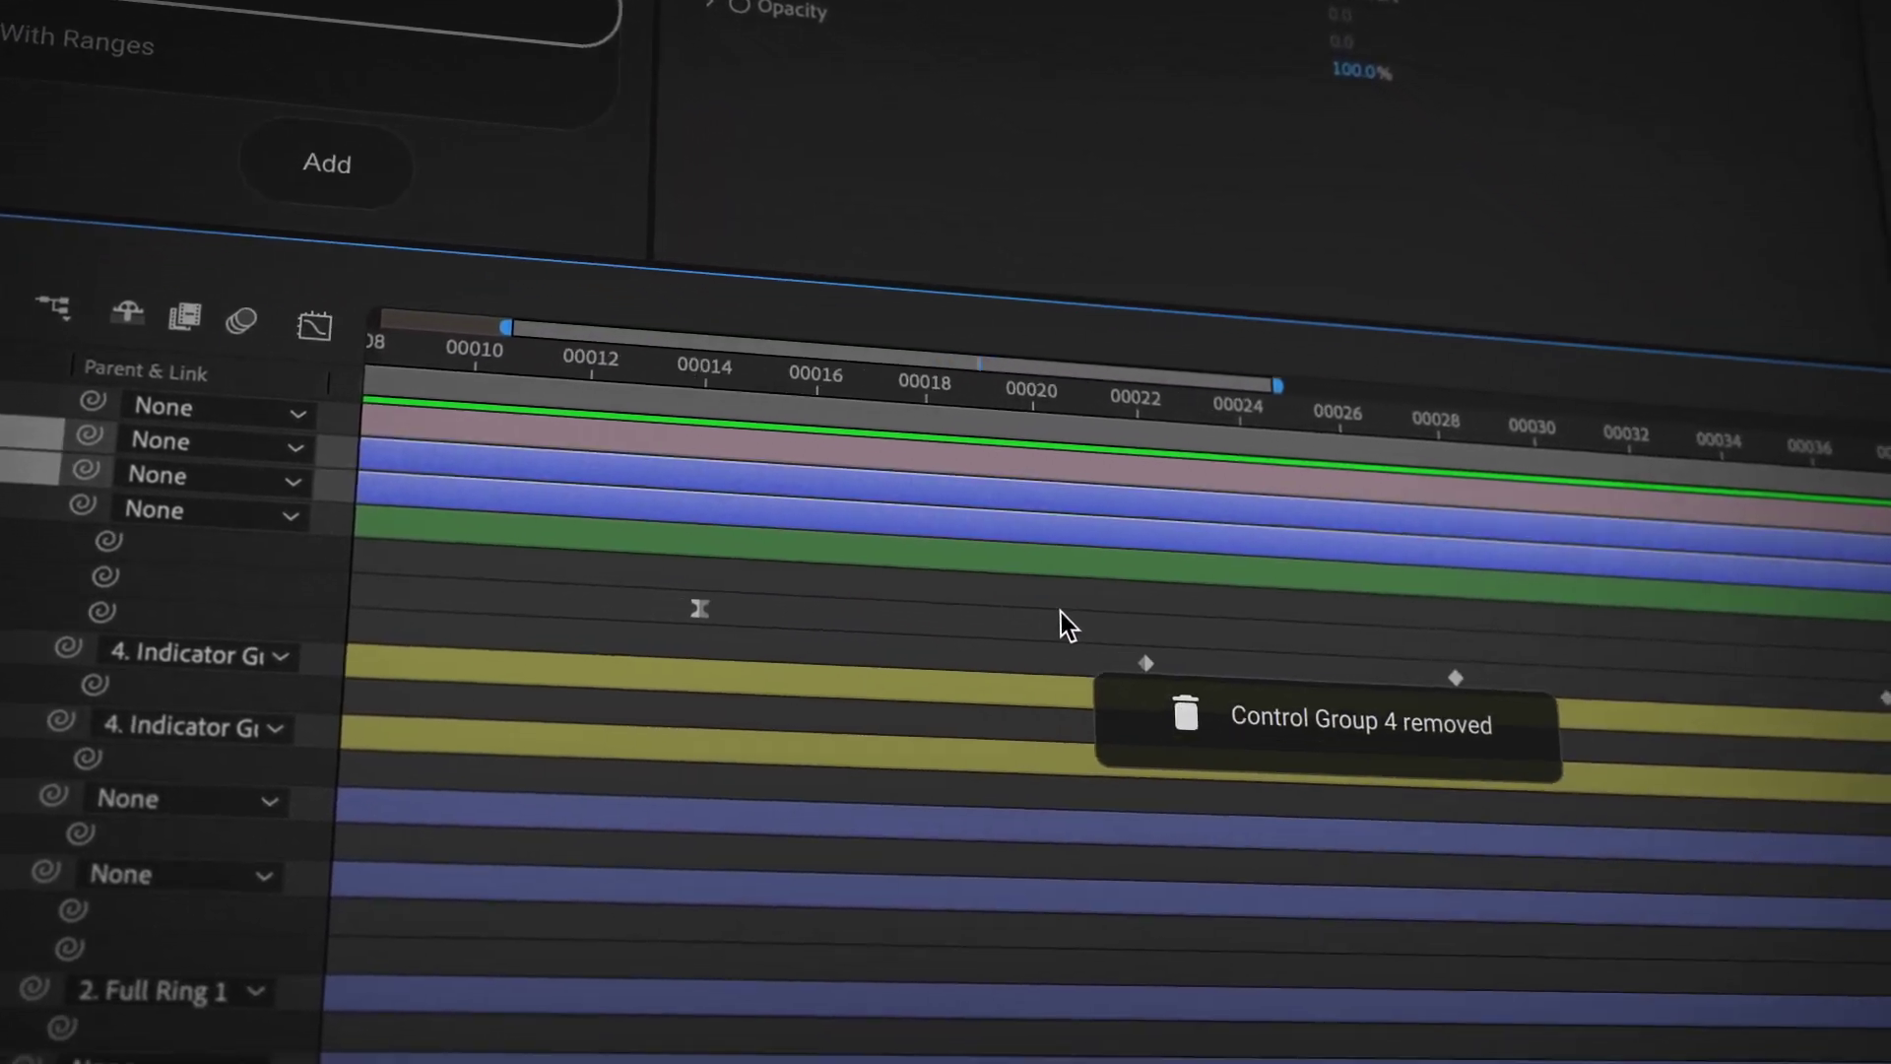
# Recall Groups 1, 2 and 3 with their 2, 3 and 9 saved items.
pyautogui.press('1')
pyautogui.press('2')
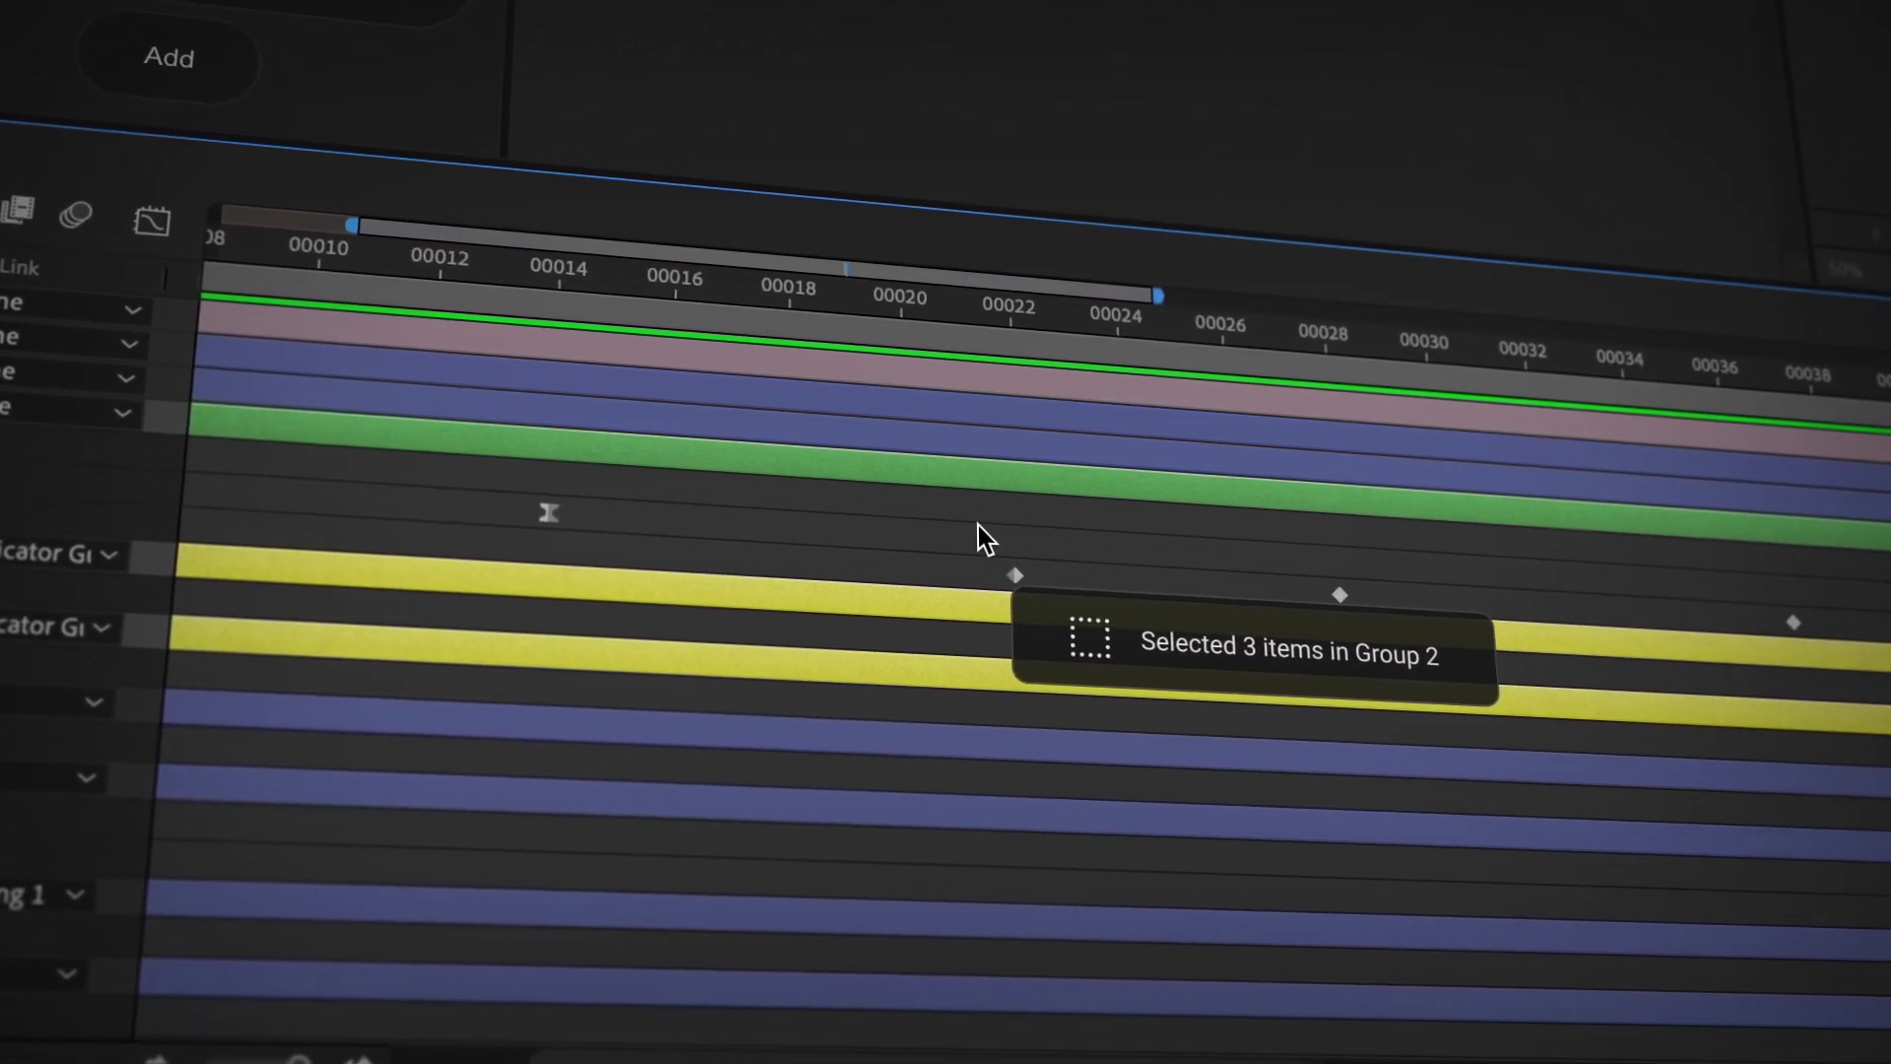
pyautogui.press('3')
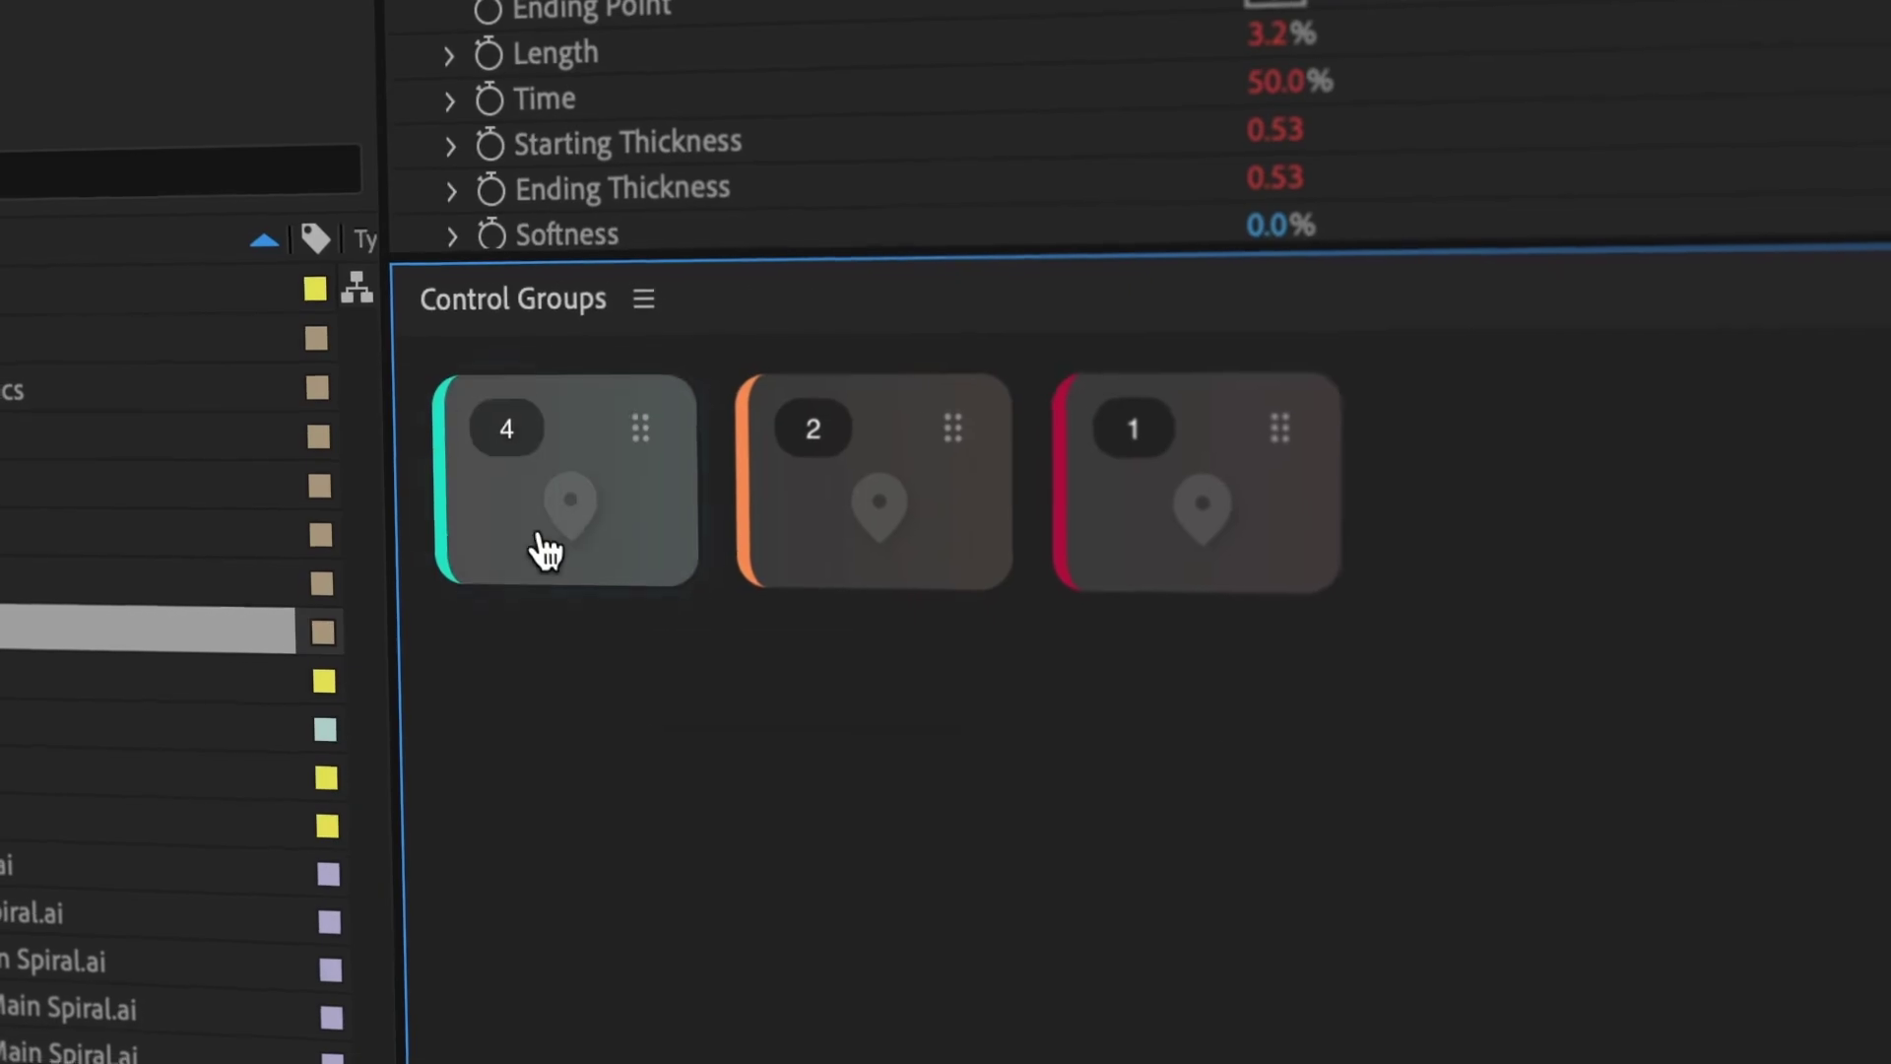
# Shift-add the three groups' locations to one selection and save it as new Group 4.
pyautogui.keyDown('shift'); pyautogui.click(547, 552); pyautogui.keyUp('shift')
pyautogui.keyDown('shift'); pyautogui.click(837, 542); pyautogui.keyUp('shift')
pyautogui.keyDown('shift'); pyautogui.click(1160, 567); pyautogui.keyUp('shift')
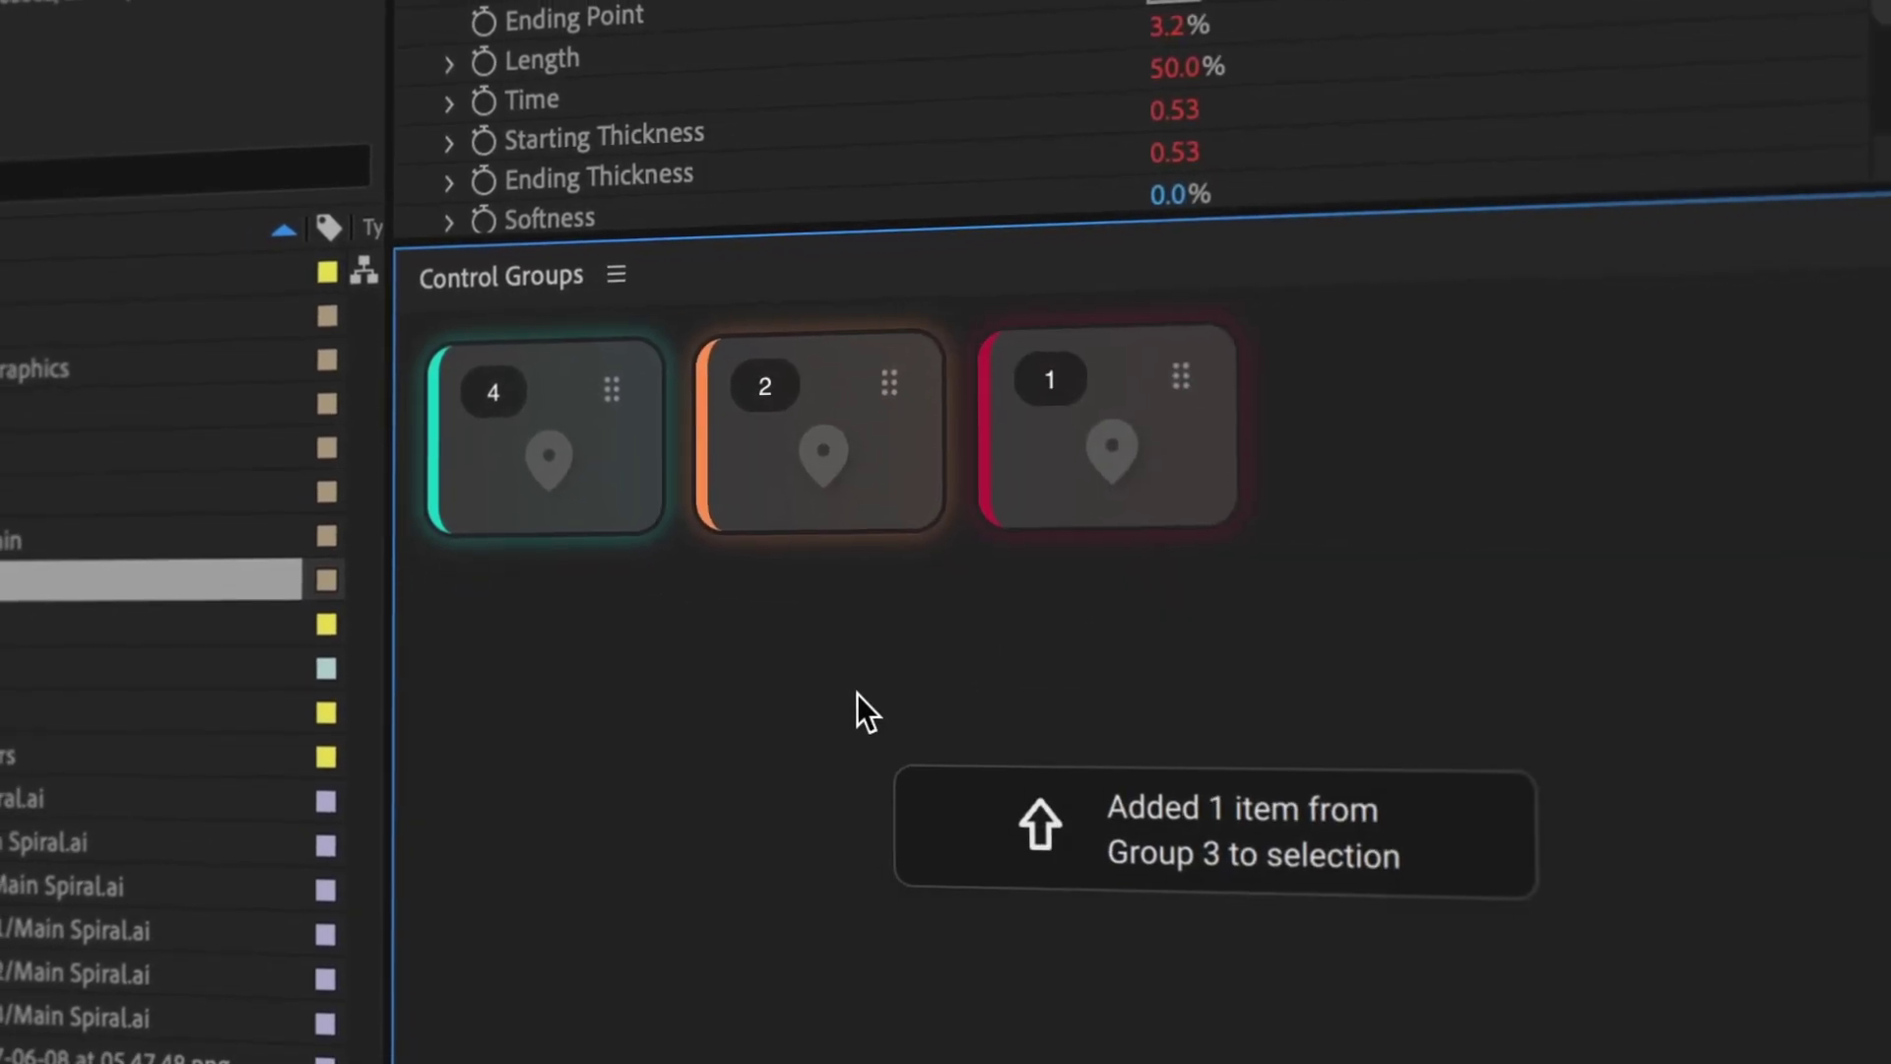
pyautogui.hotkey('ctrl', '4')
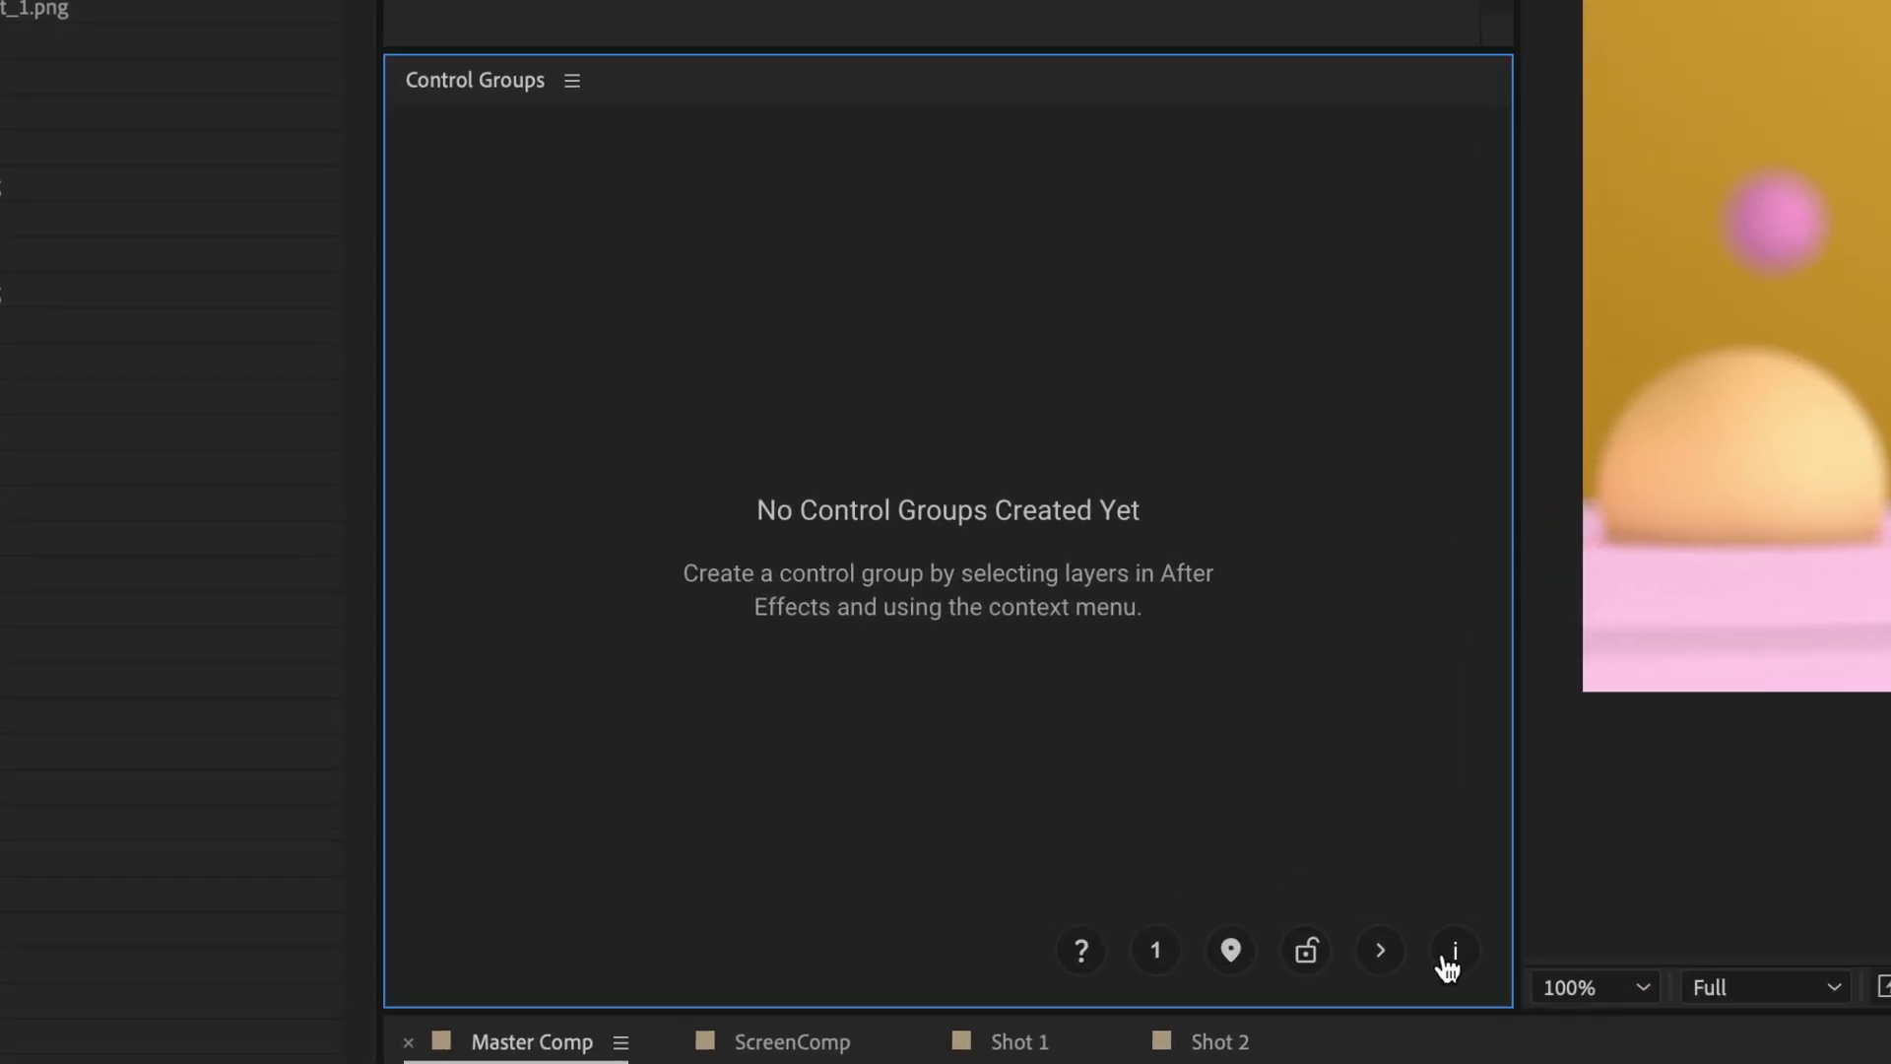
# In the Shortcuts settings, set the Control Group 1 key to 1, skipping the shortcut backup.
pyautogui.click(1393, 925)
pyautogui.click(1214, 179)
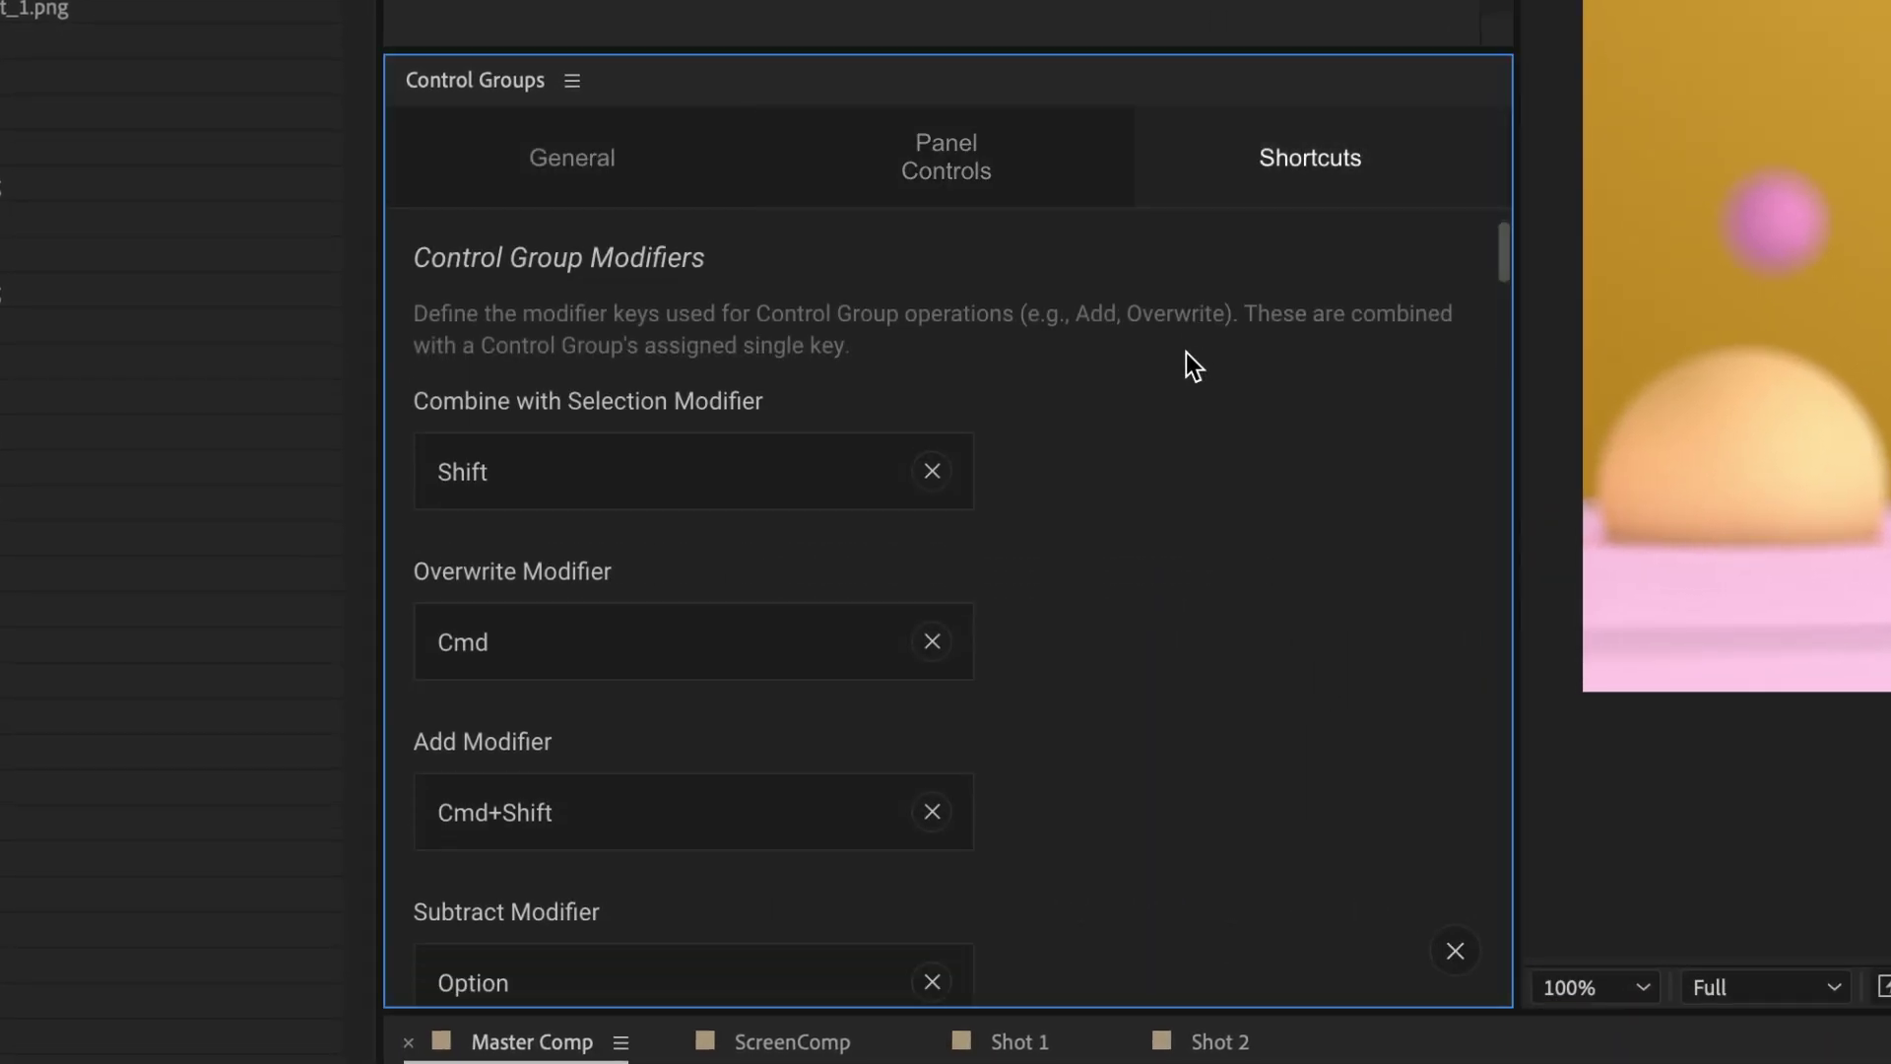
pyautogui.scroll(-10, 1186, 353)
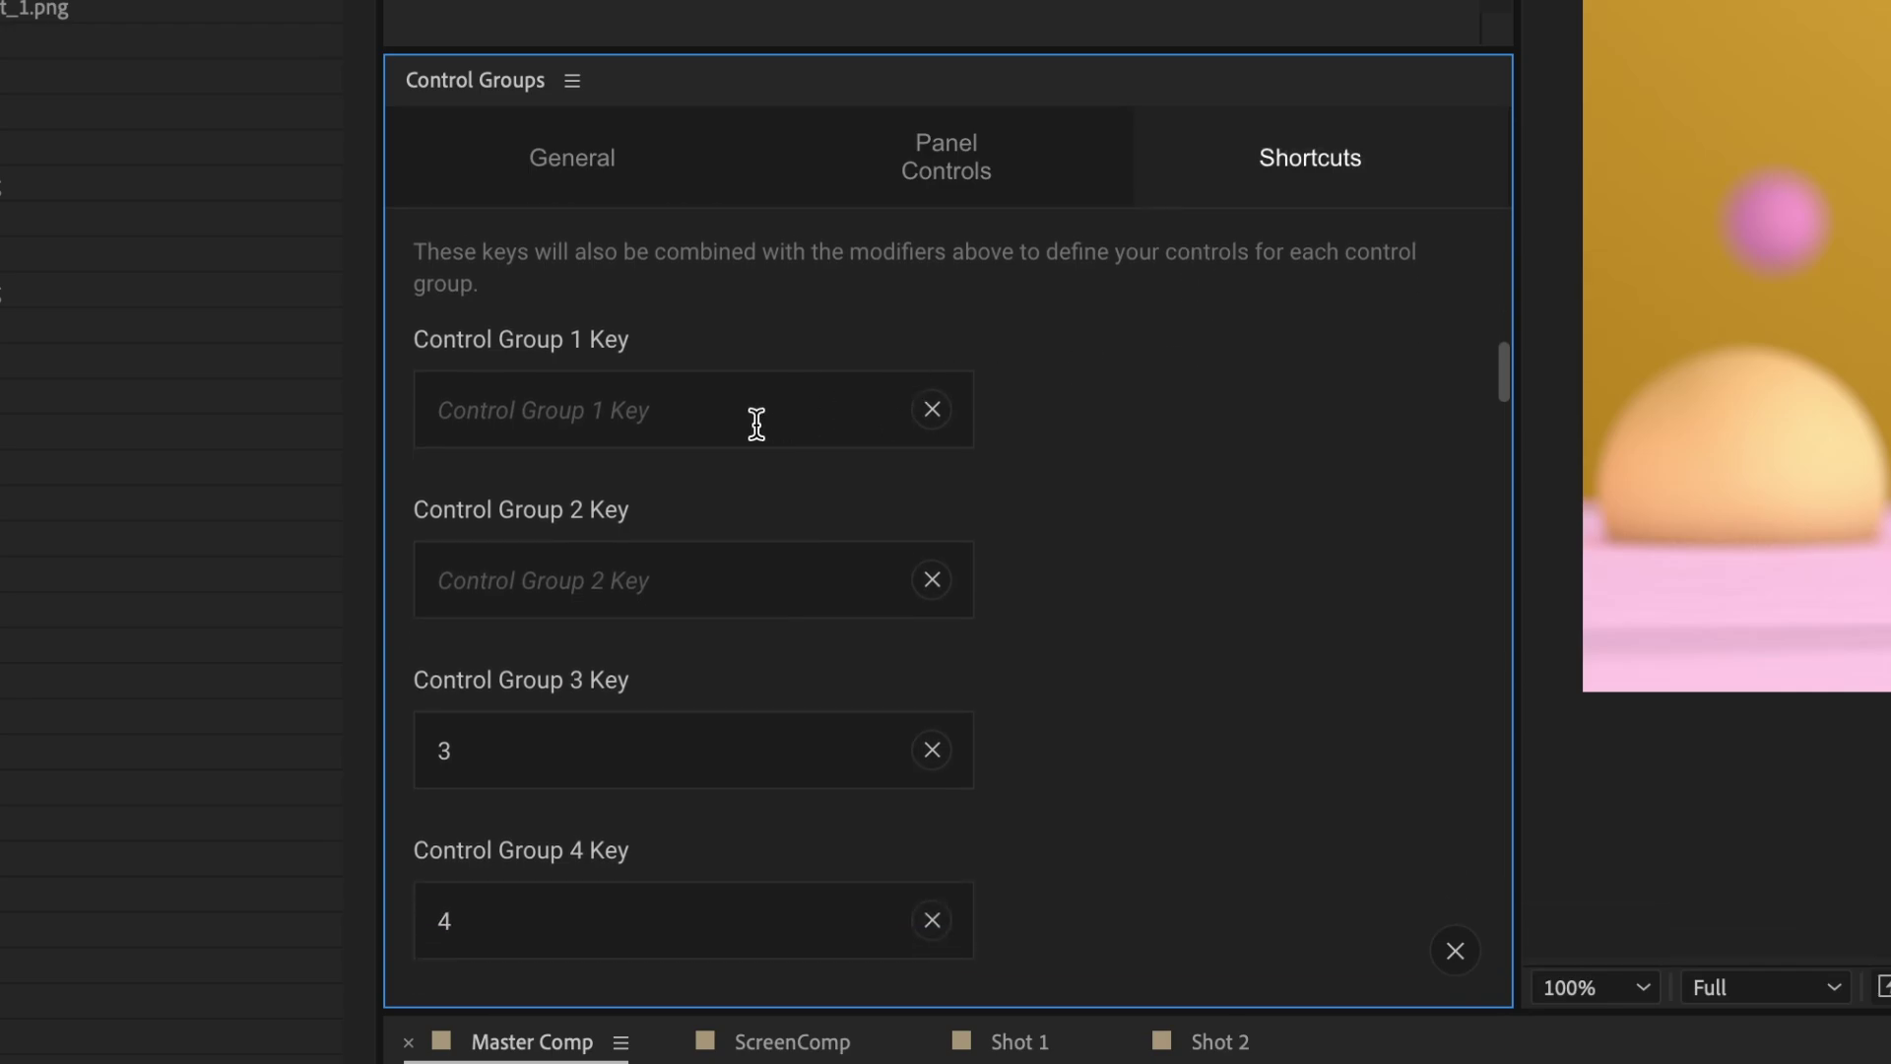
pyautogui.click(747, 422)
pyautogui.write('1')
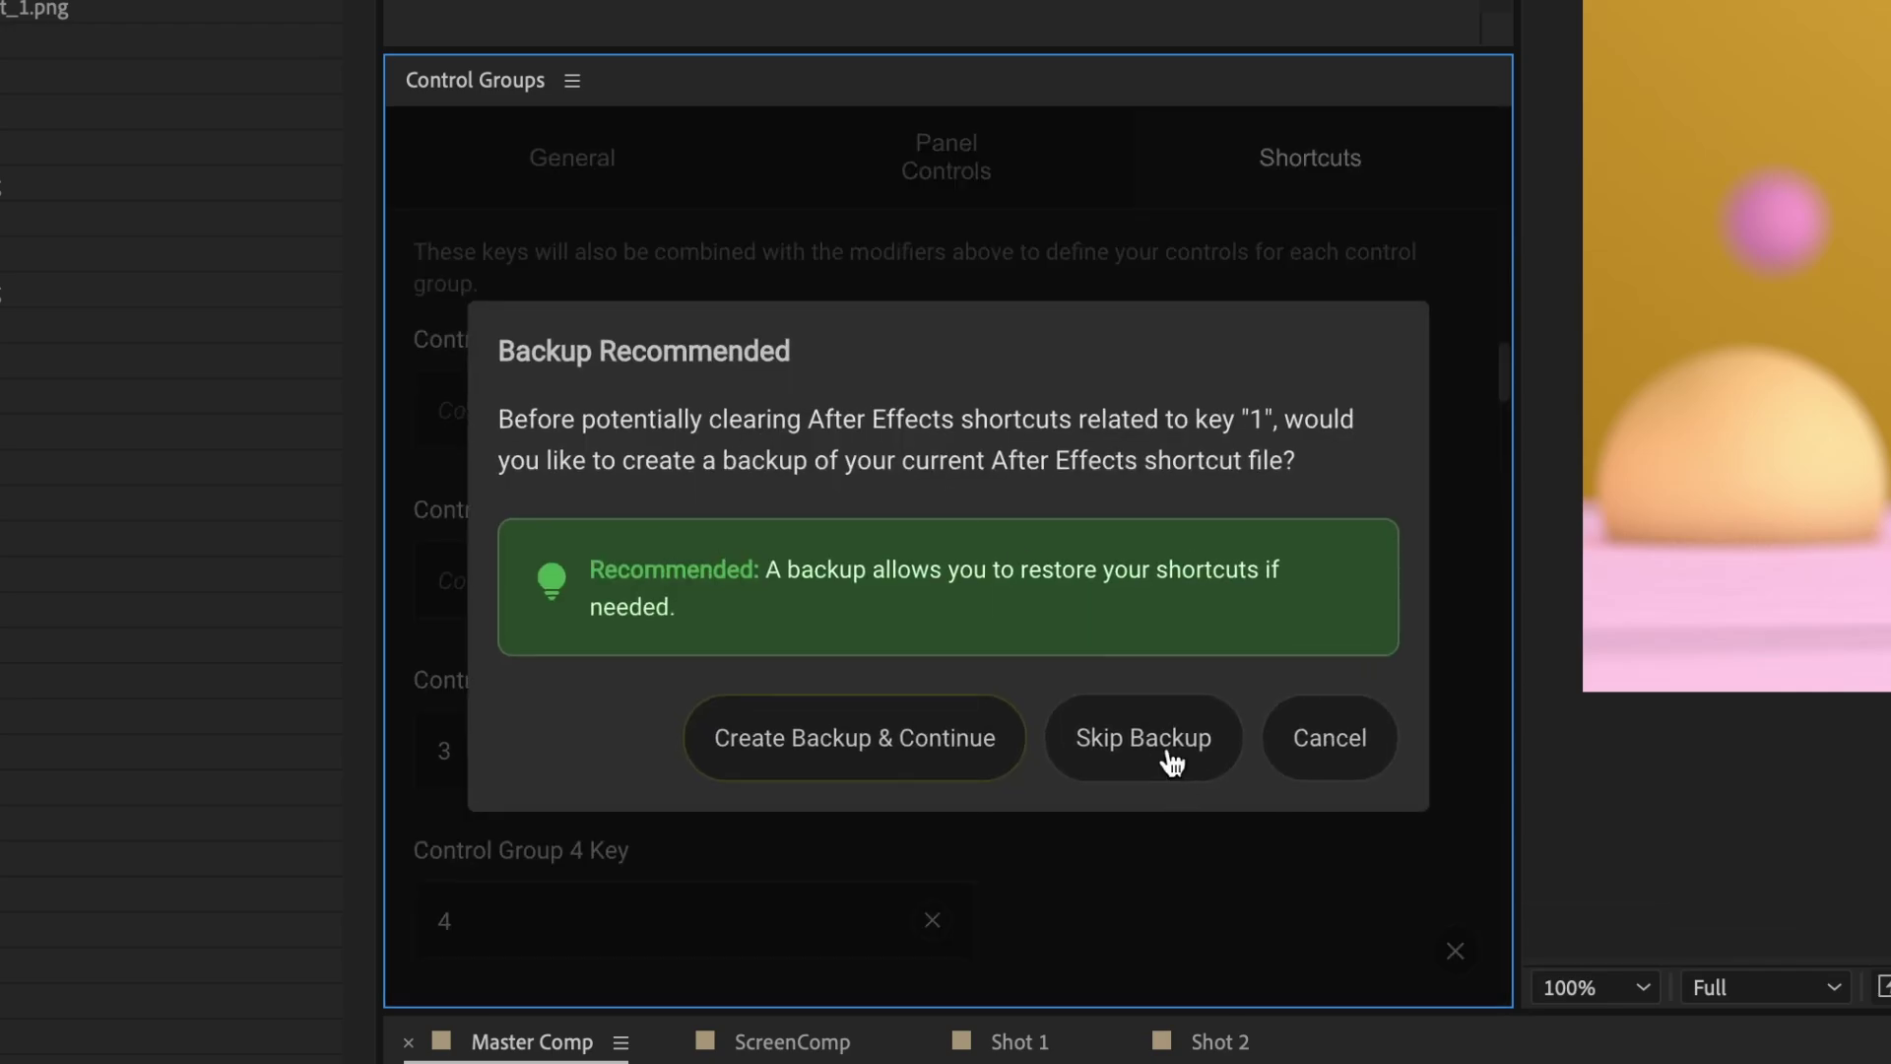
pyautogui.click(1168, 755)
pyautogui.click(1342, 690)
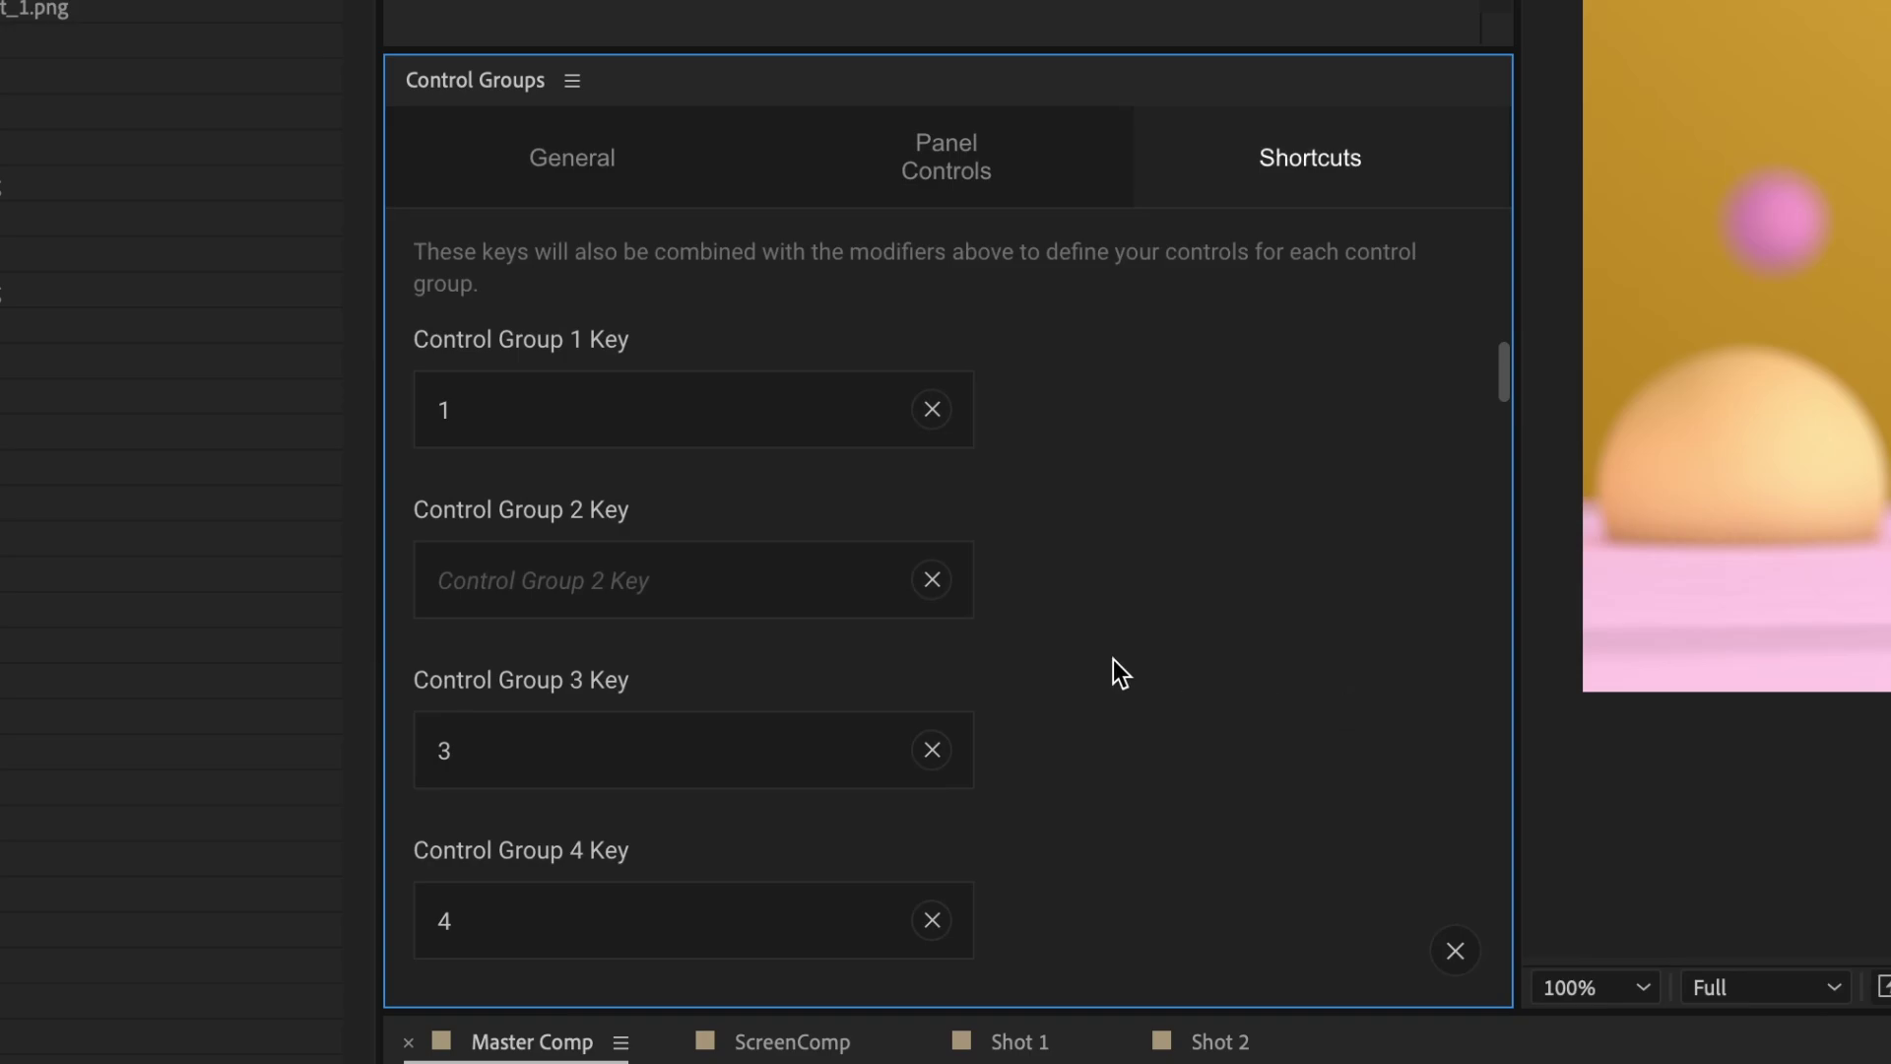
# Set the Control Group 2 key to 2 without backup, then close the settings.
pyautogui.click(680, 582)
pyautogui.write('2')
pyautogui.click(1155, 727)
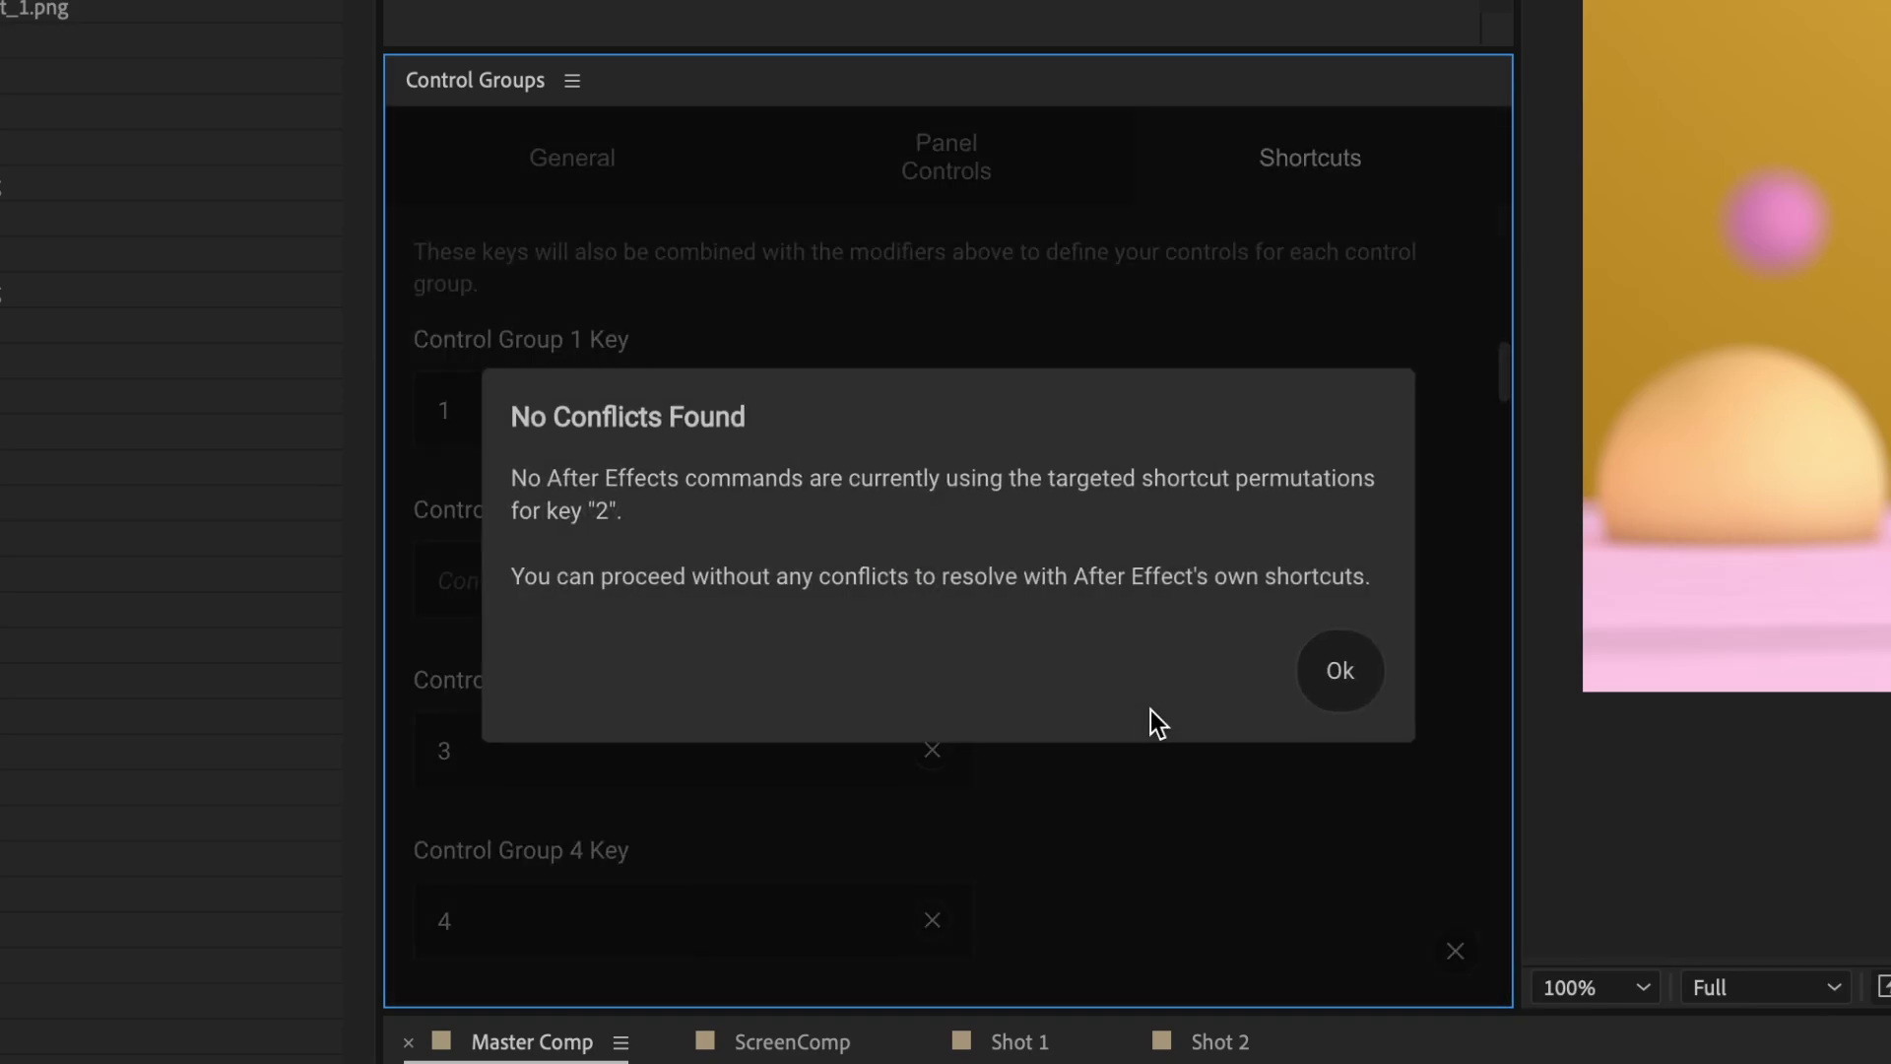
pyautogui.click(1335, 687)
pyautogui.click(1455, 948)
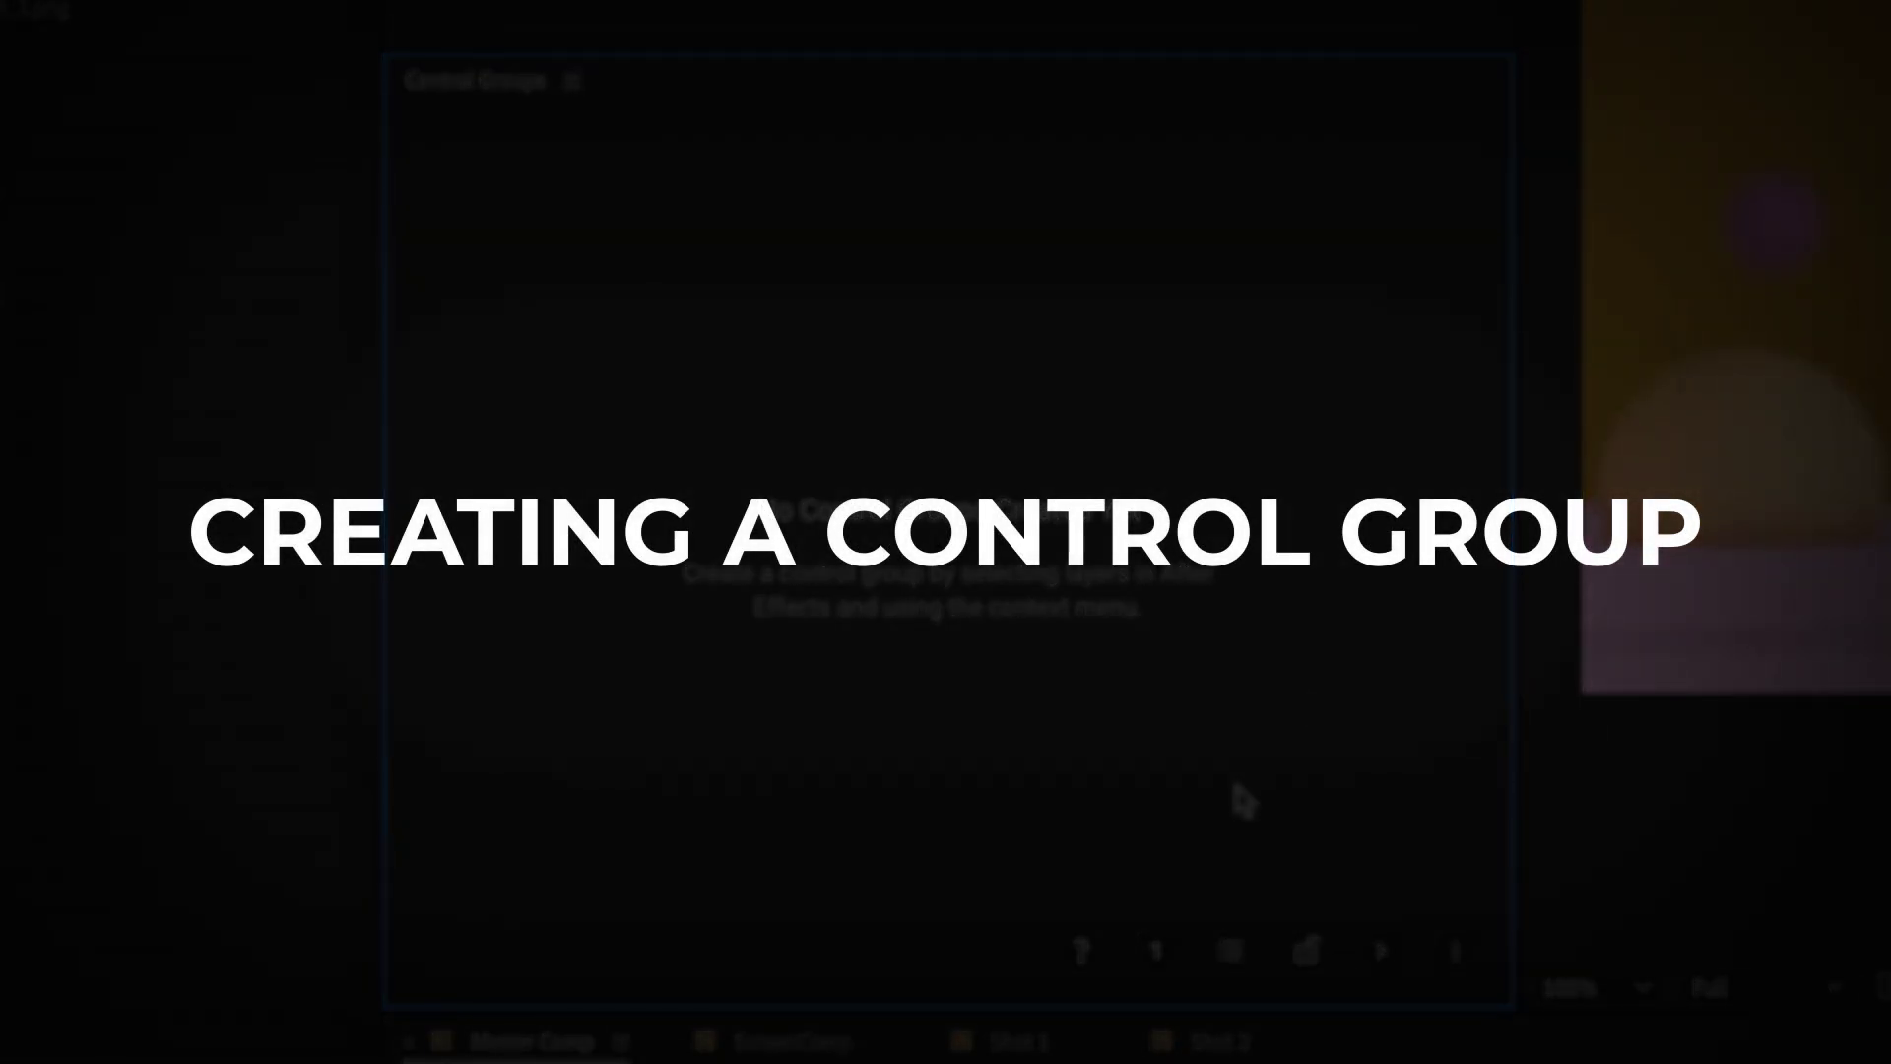
# Switch the group context to Layers and create Group 1 from the Shot 1 and Shot 2 layers.
pyautogui.click(1230, 950)
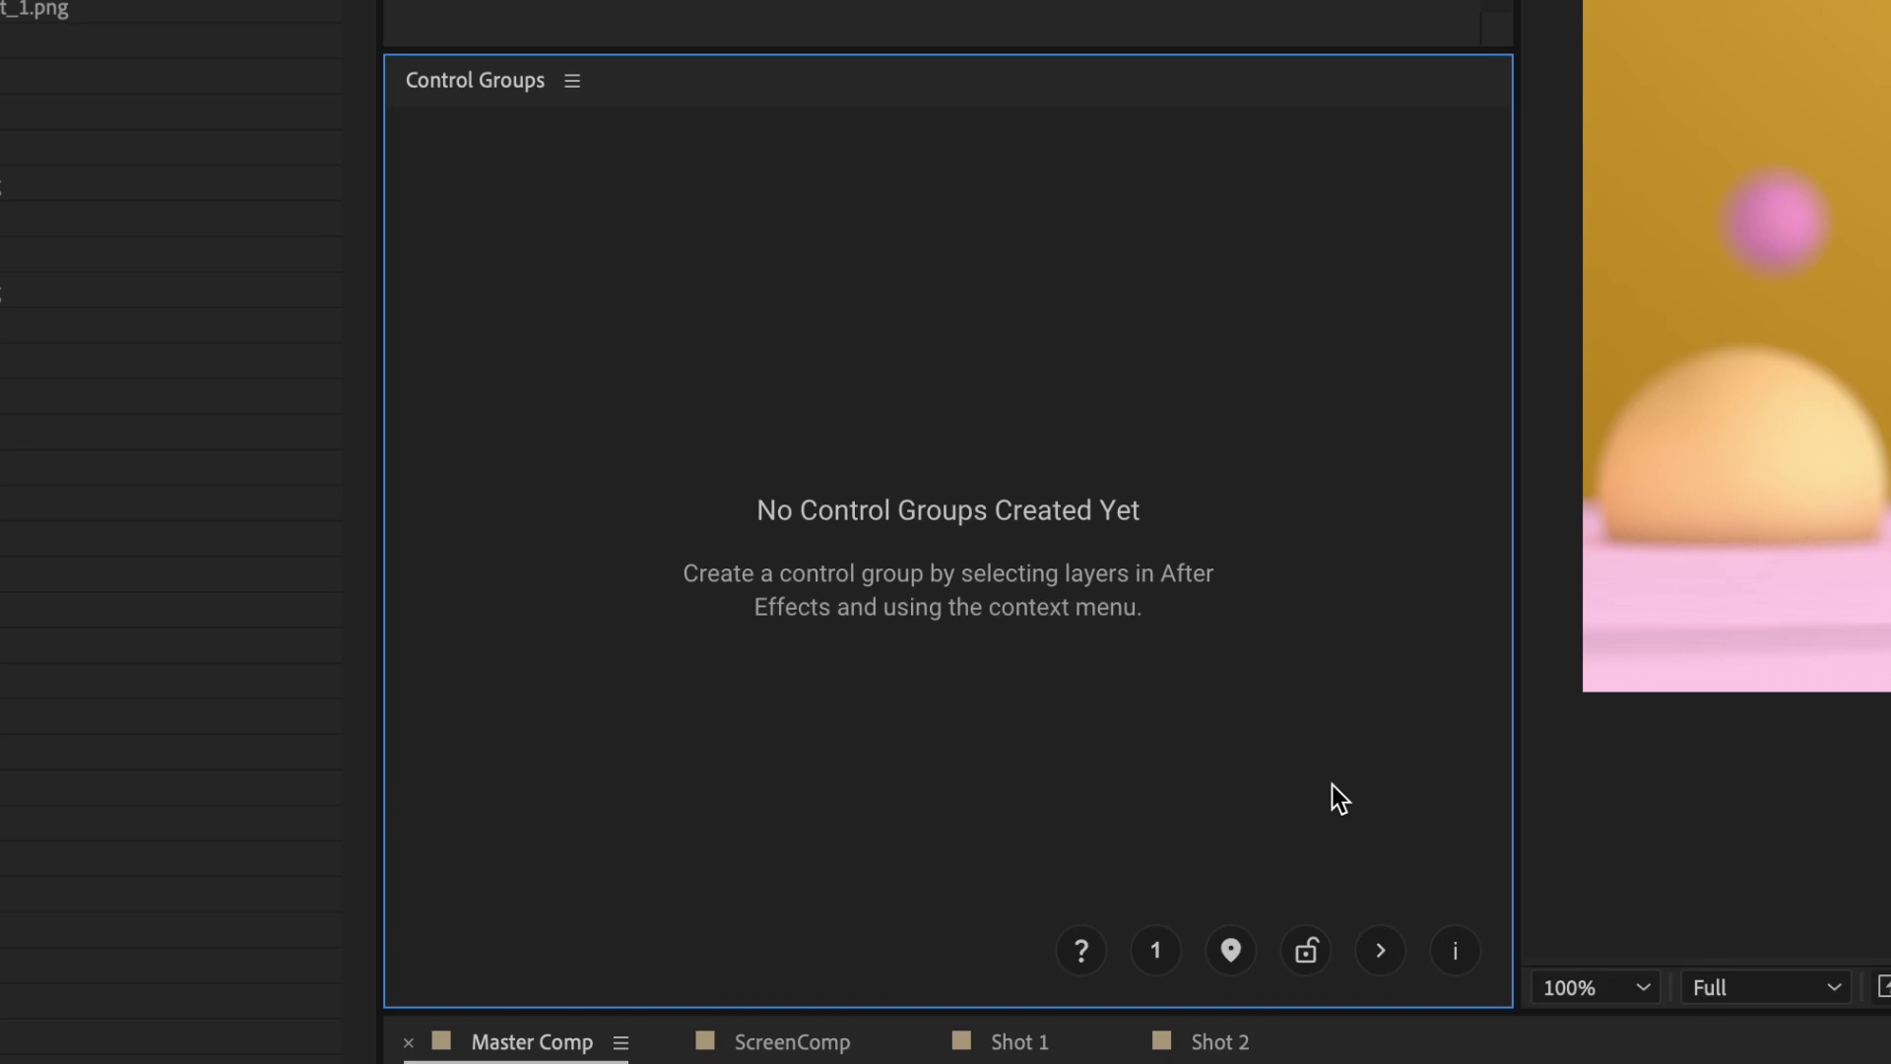
pyautogui.click(1231, 951)
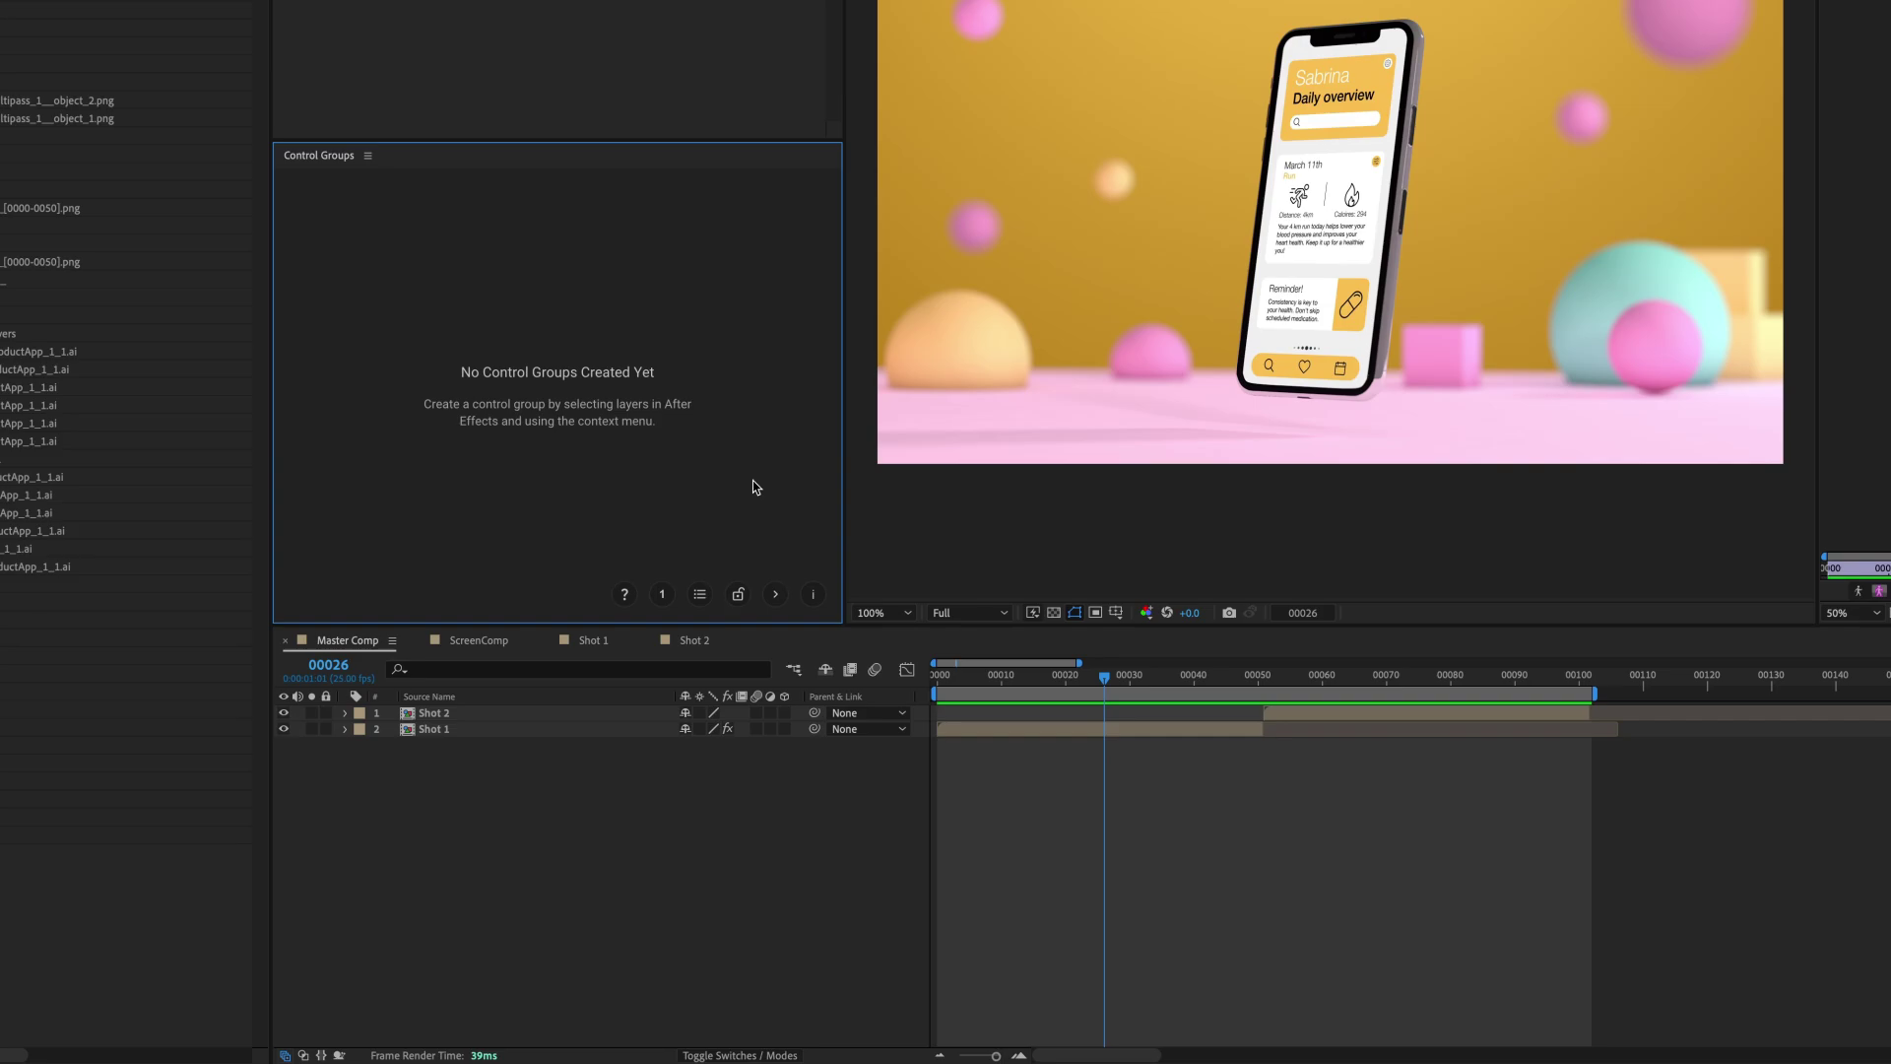
pyautogui.click(569, 730)
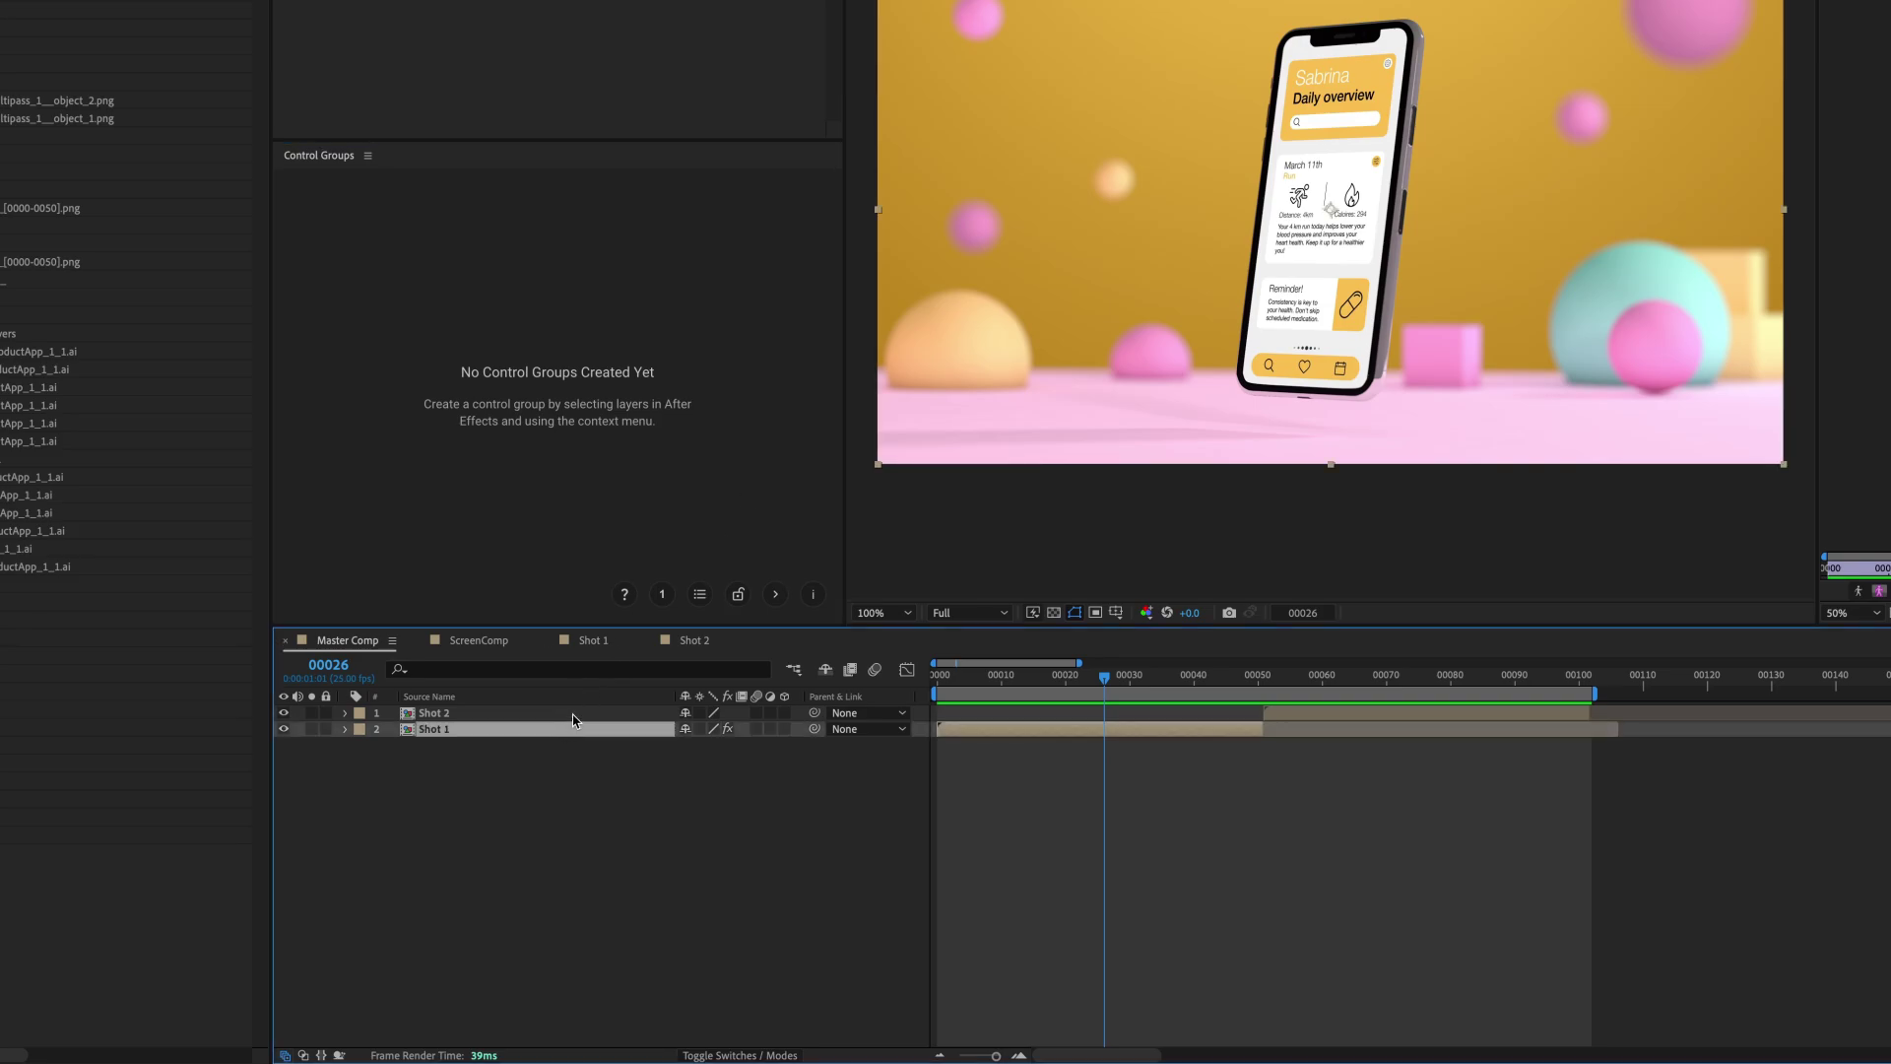
pyautogui.keyDown('shift'); pyautogui.click(572, 714); pyautogui.keyUp('shift')
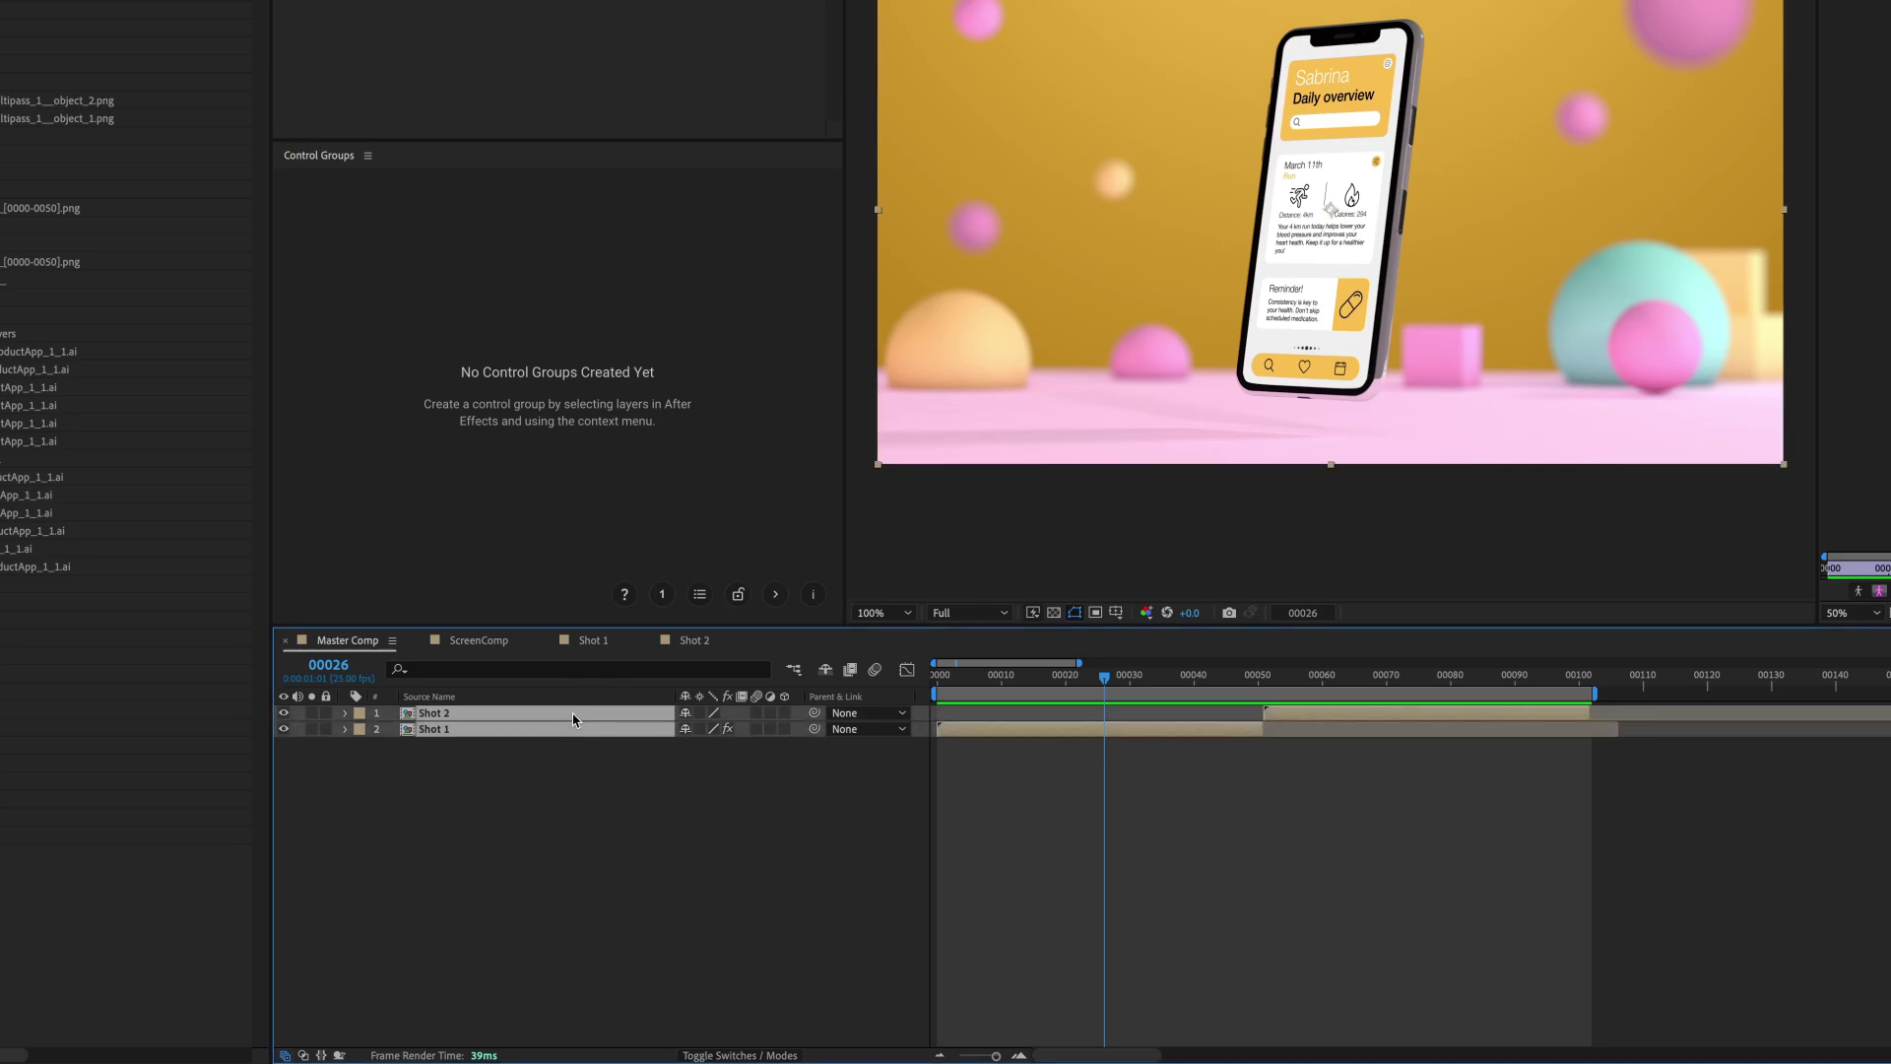
pyautogui.rightClick(507, 328)
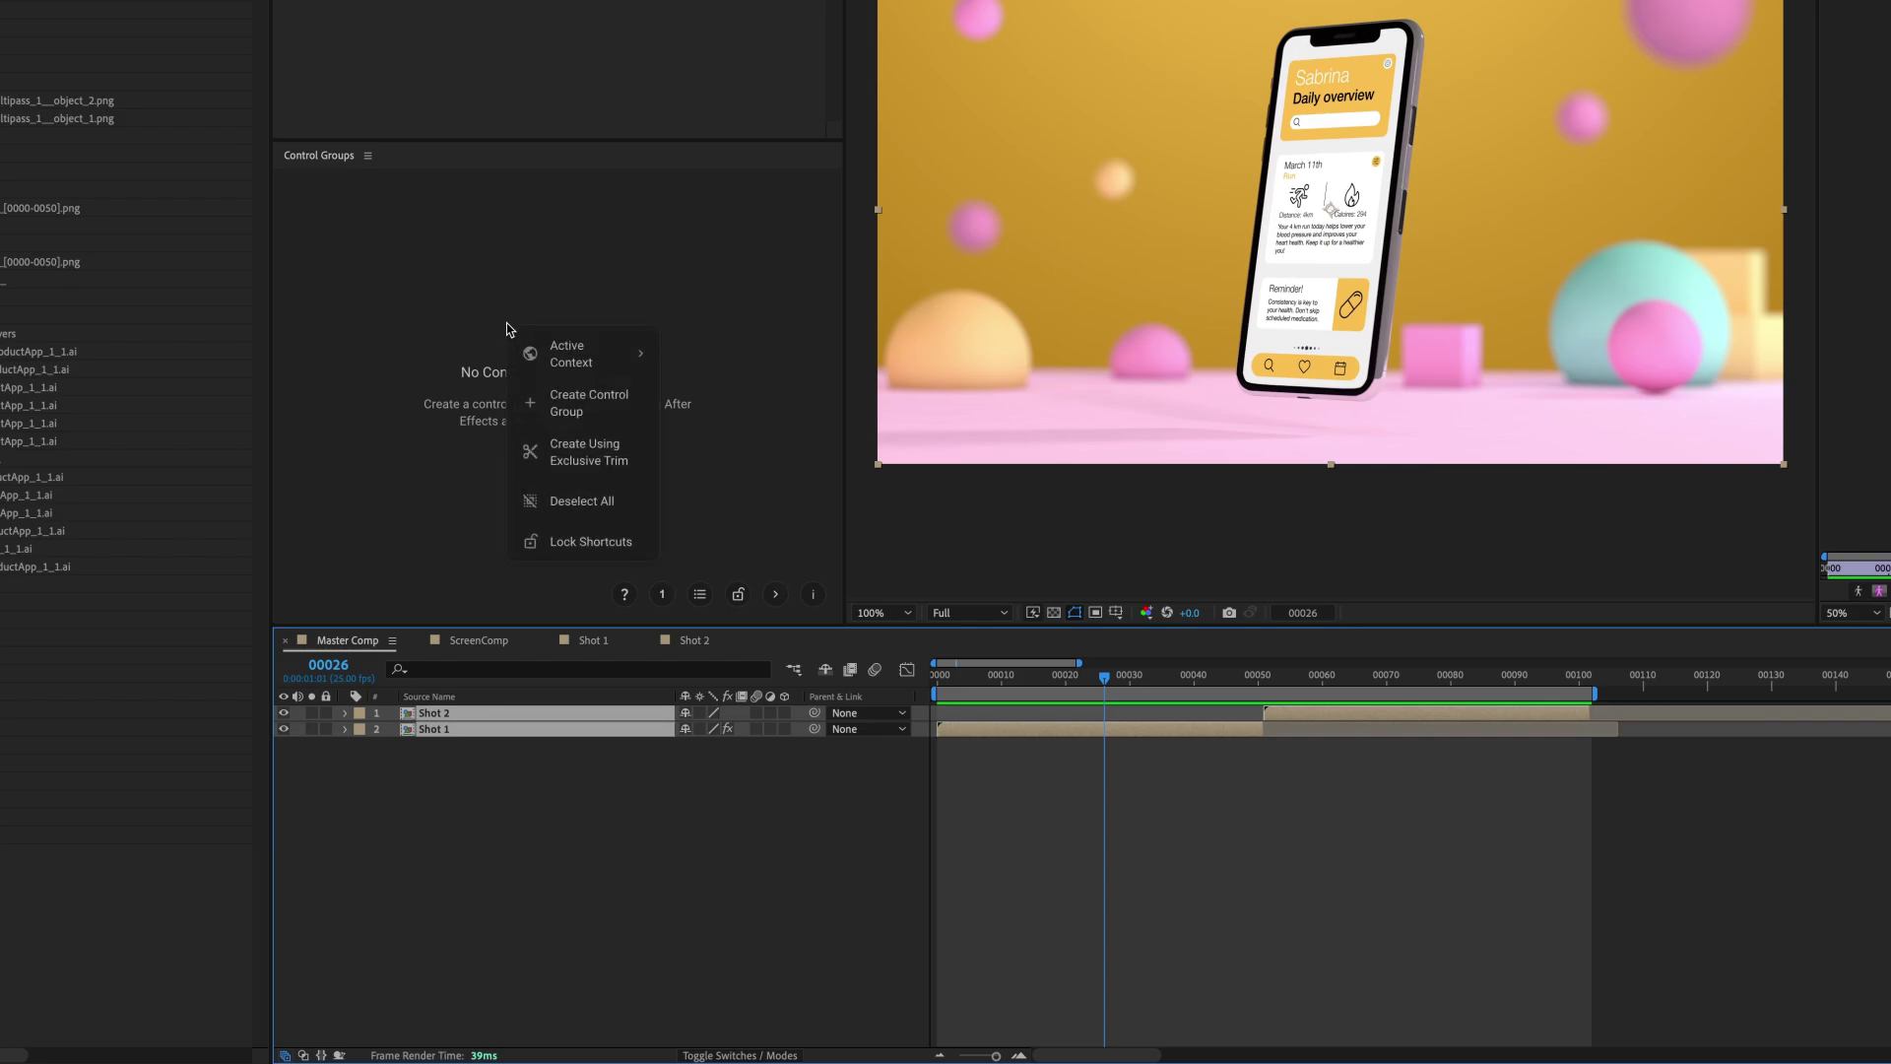
pyautogui.click(619, 415)
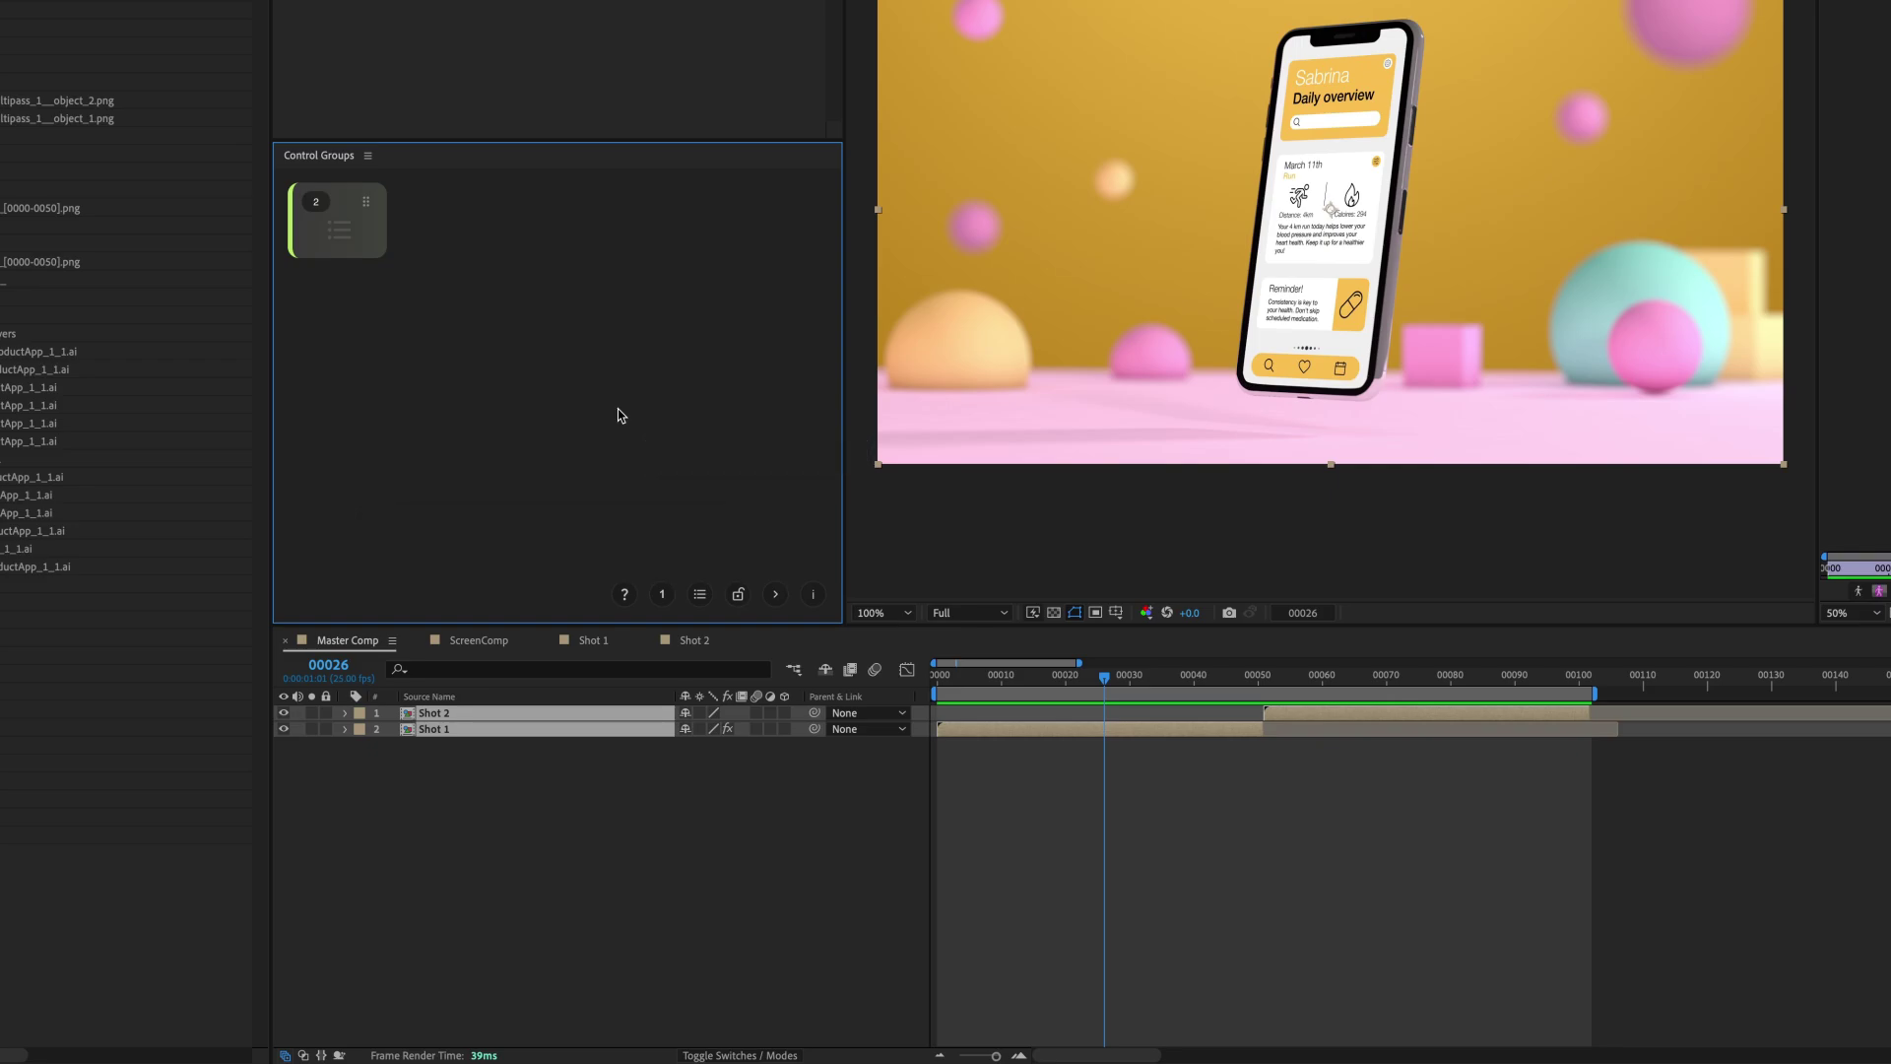
# In the Shot 1 precomp, save the ScreenComp layer's location as new Group 2.
pyautogui.click(699, 594)
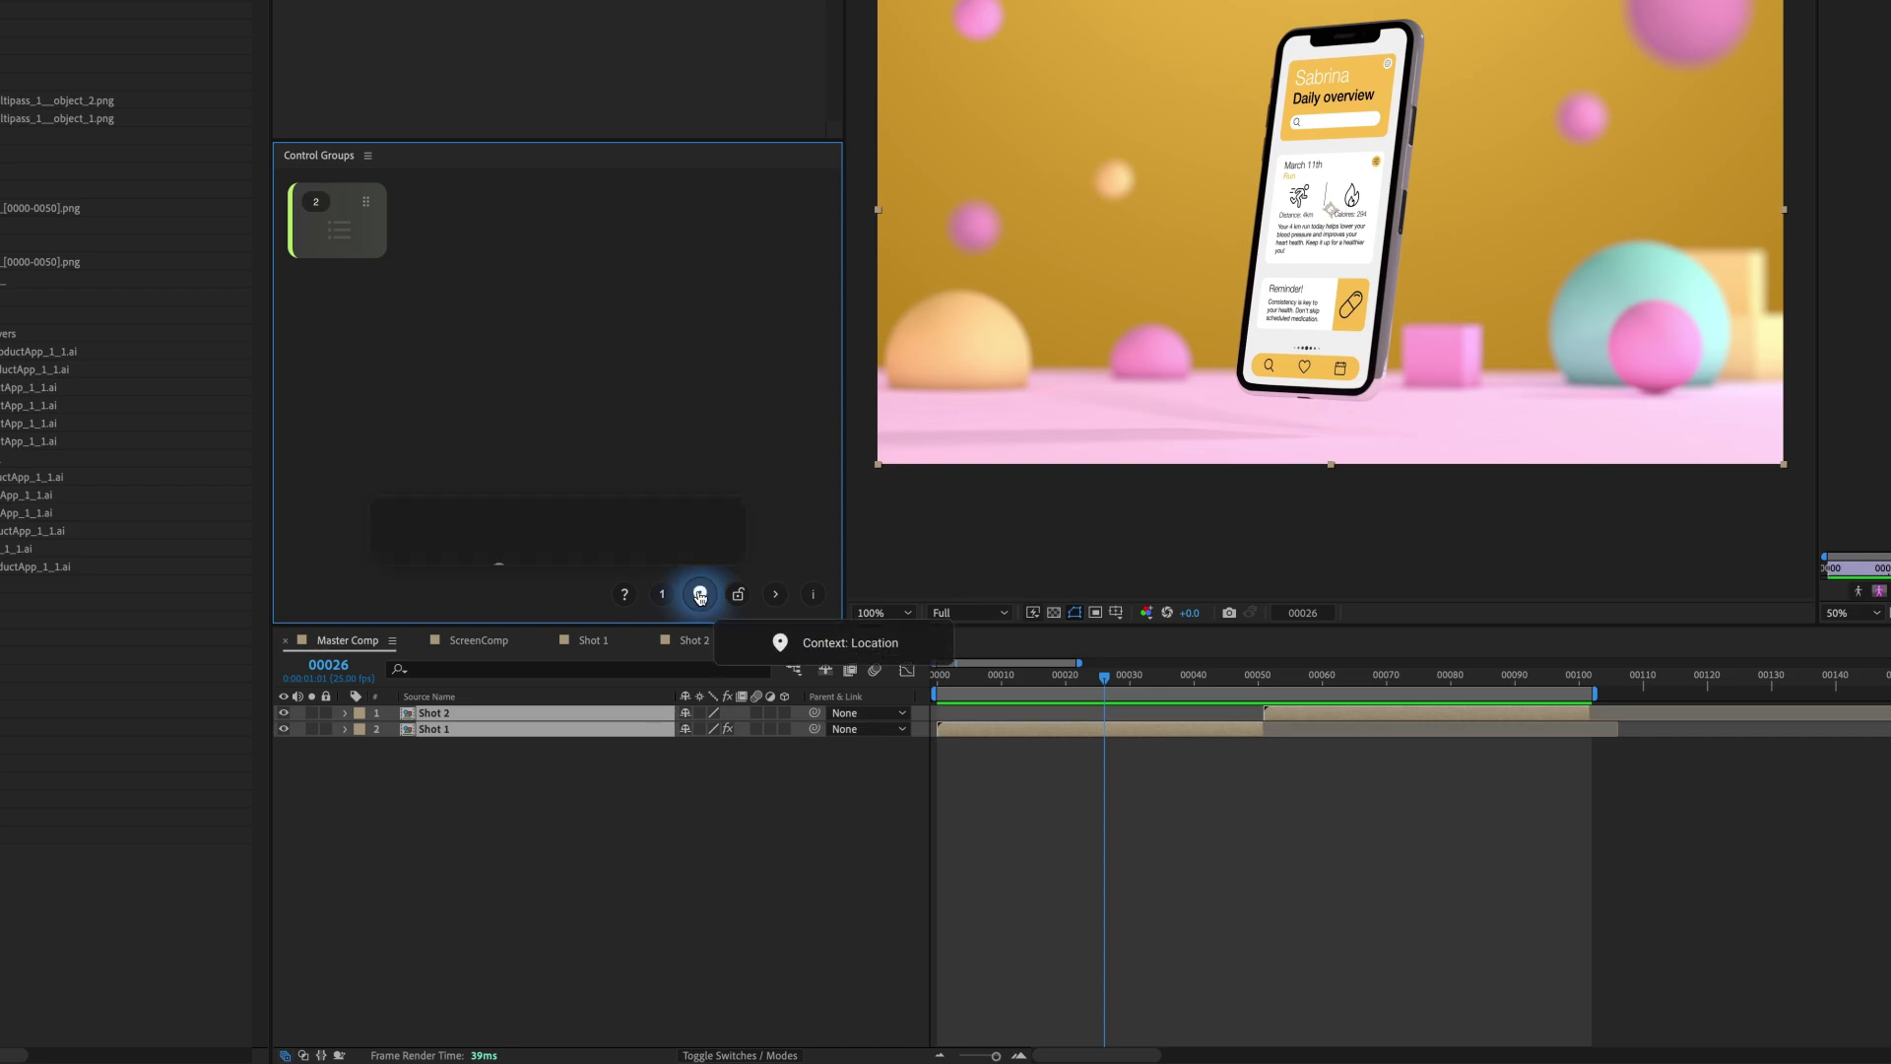
pyautogui.click(1033, 756)
pyautogui.doubleClick(1034, 730)
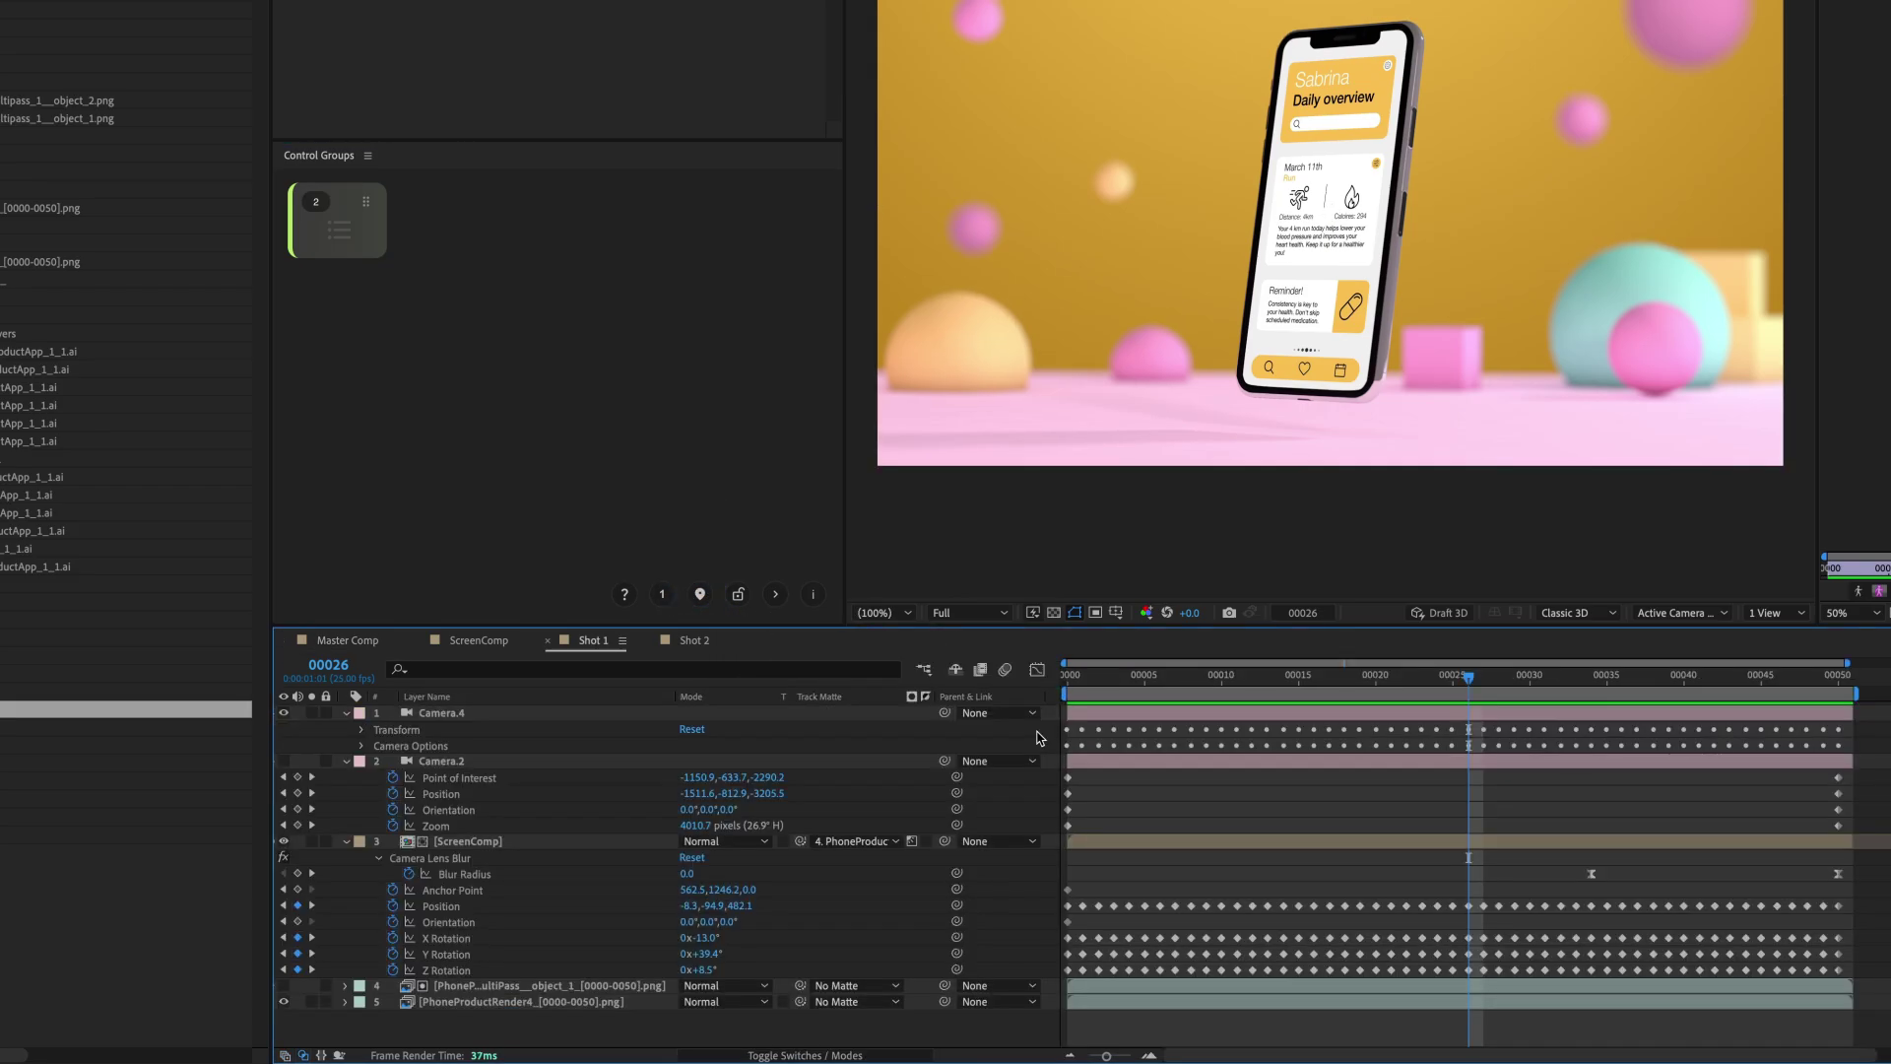
pyautogui.click(1461, 844)
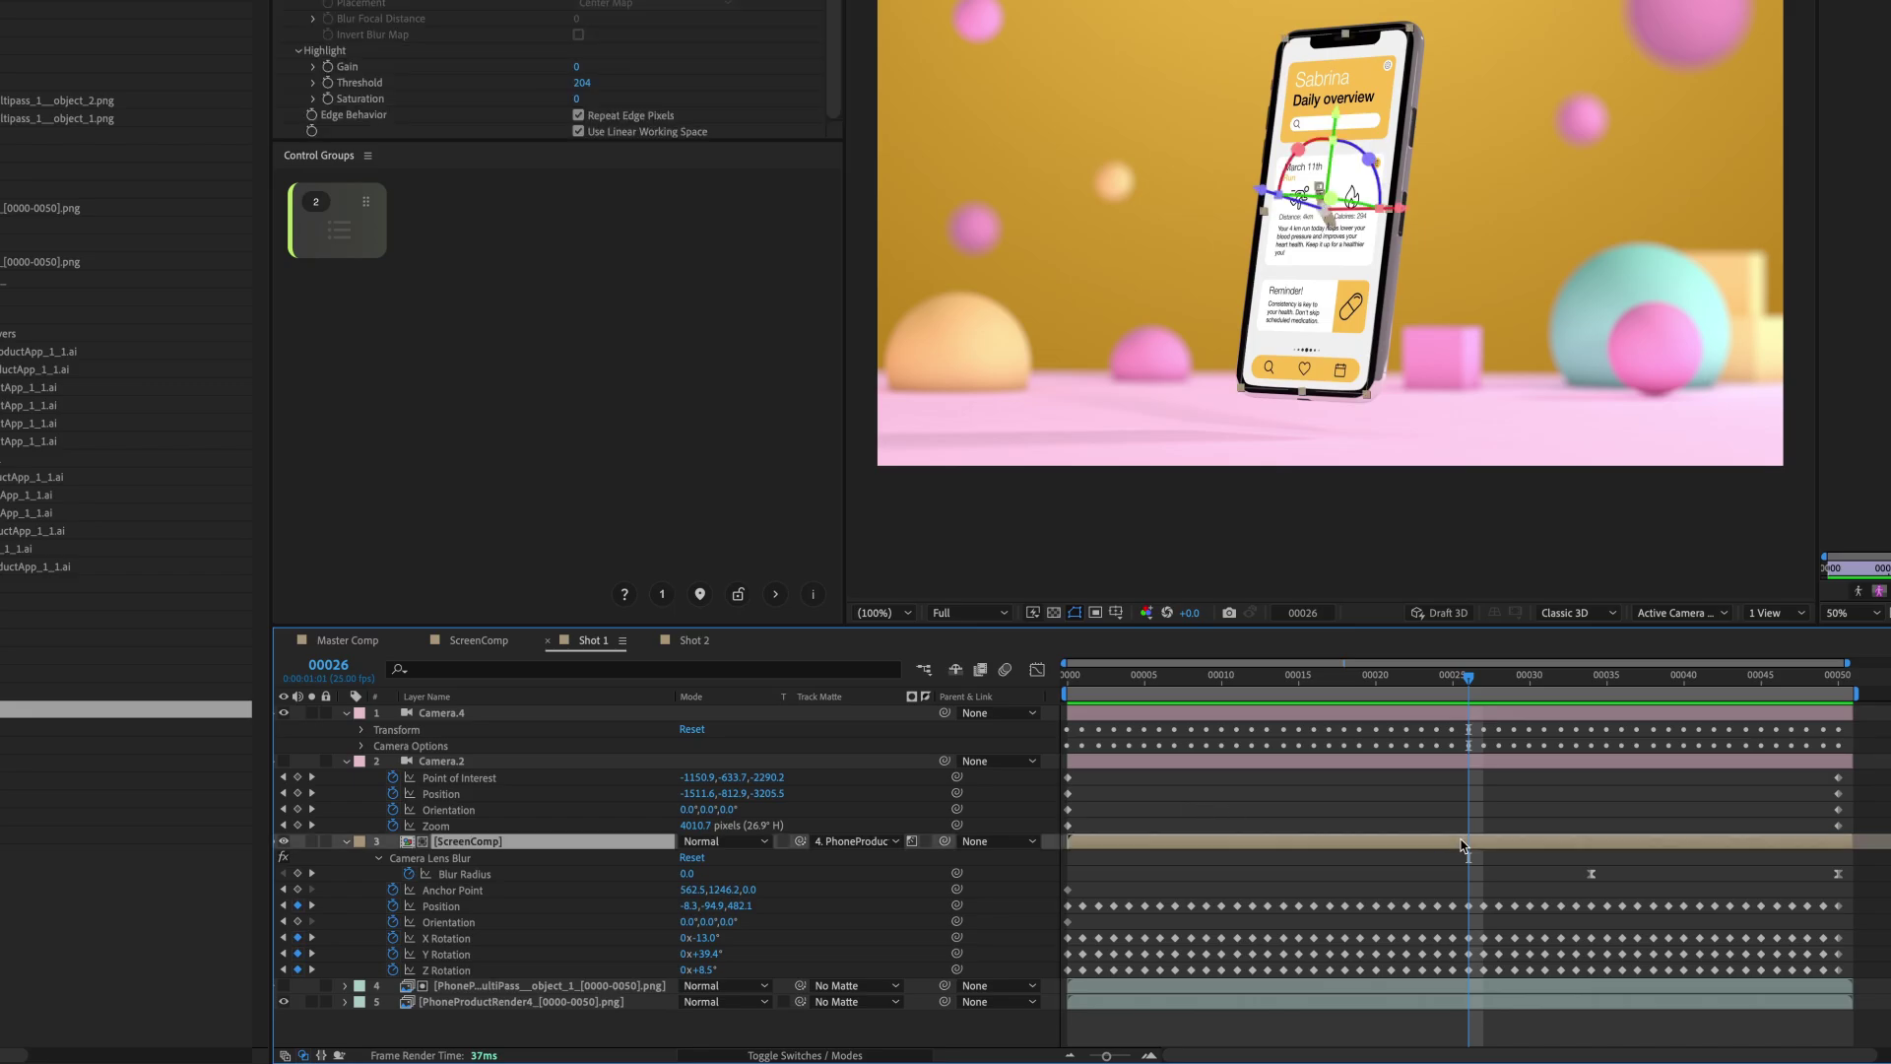
pyautogui.hotkey('ctrl', '2')
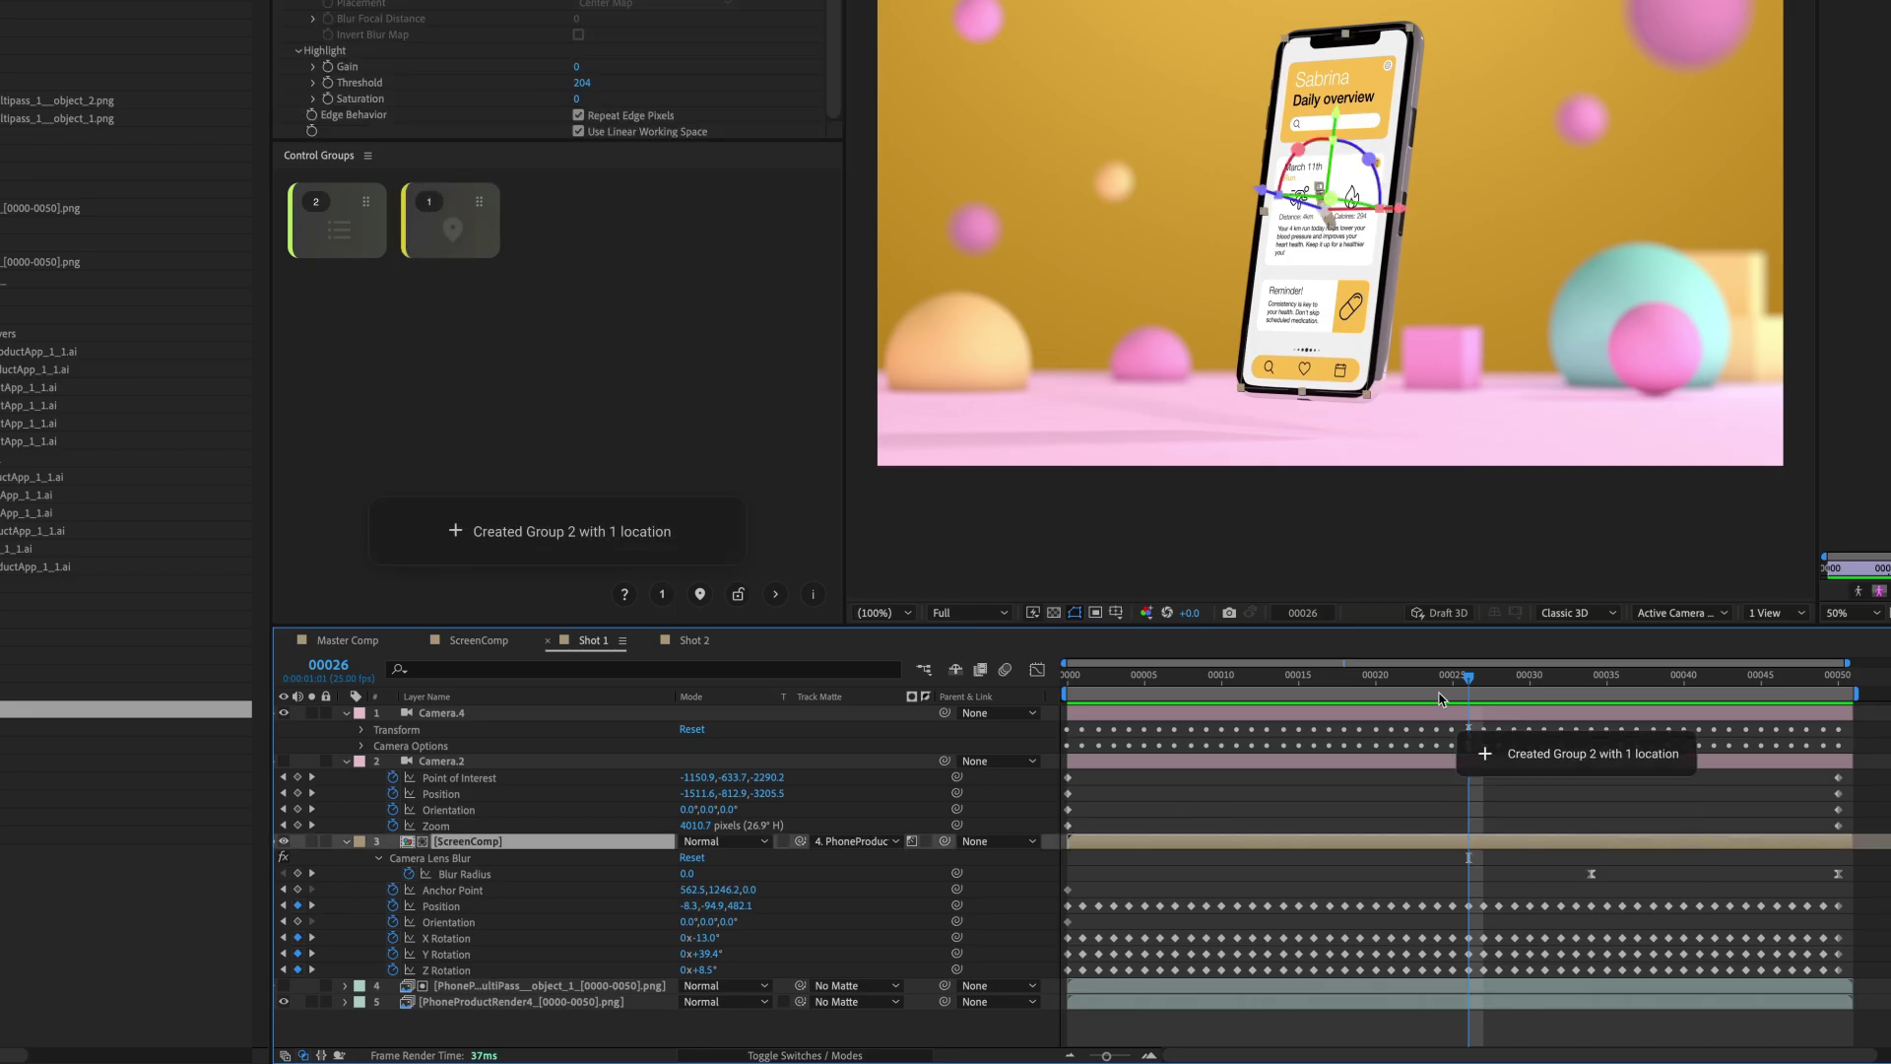
# Add frame 00009 to Group 2, then create and delete an extra Group 3.
pyautogui.click(1208, 674)
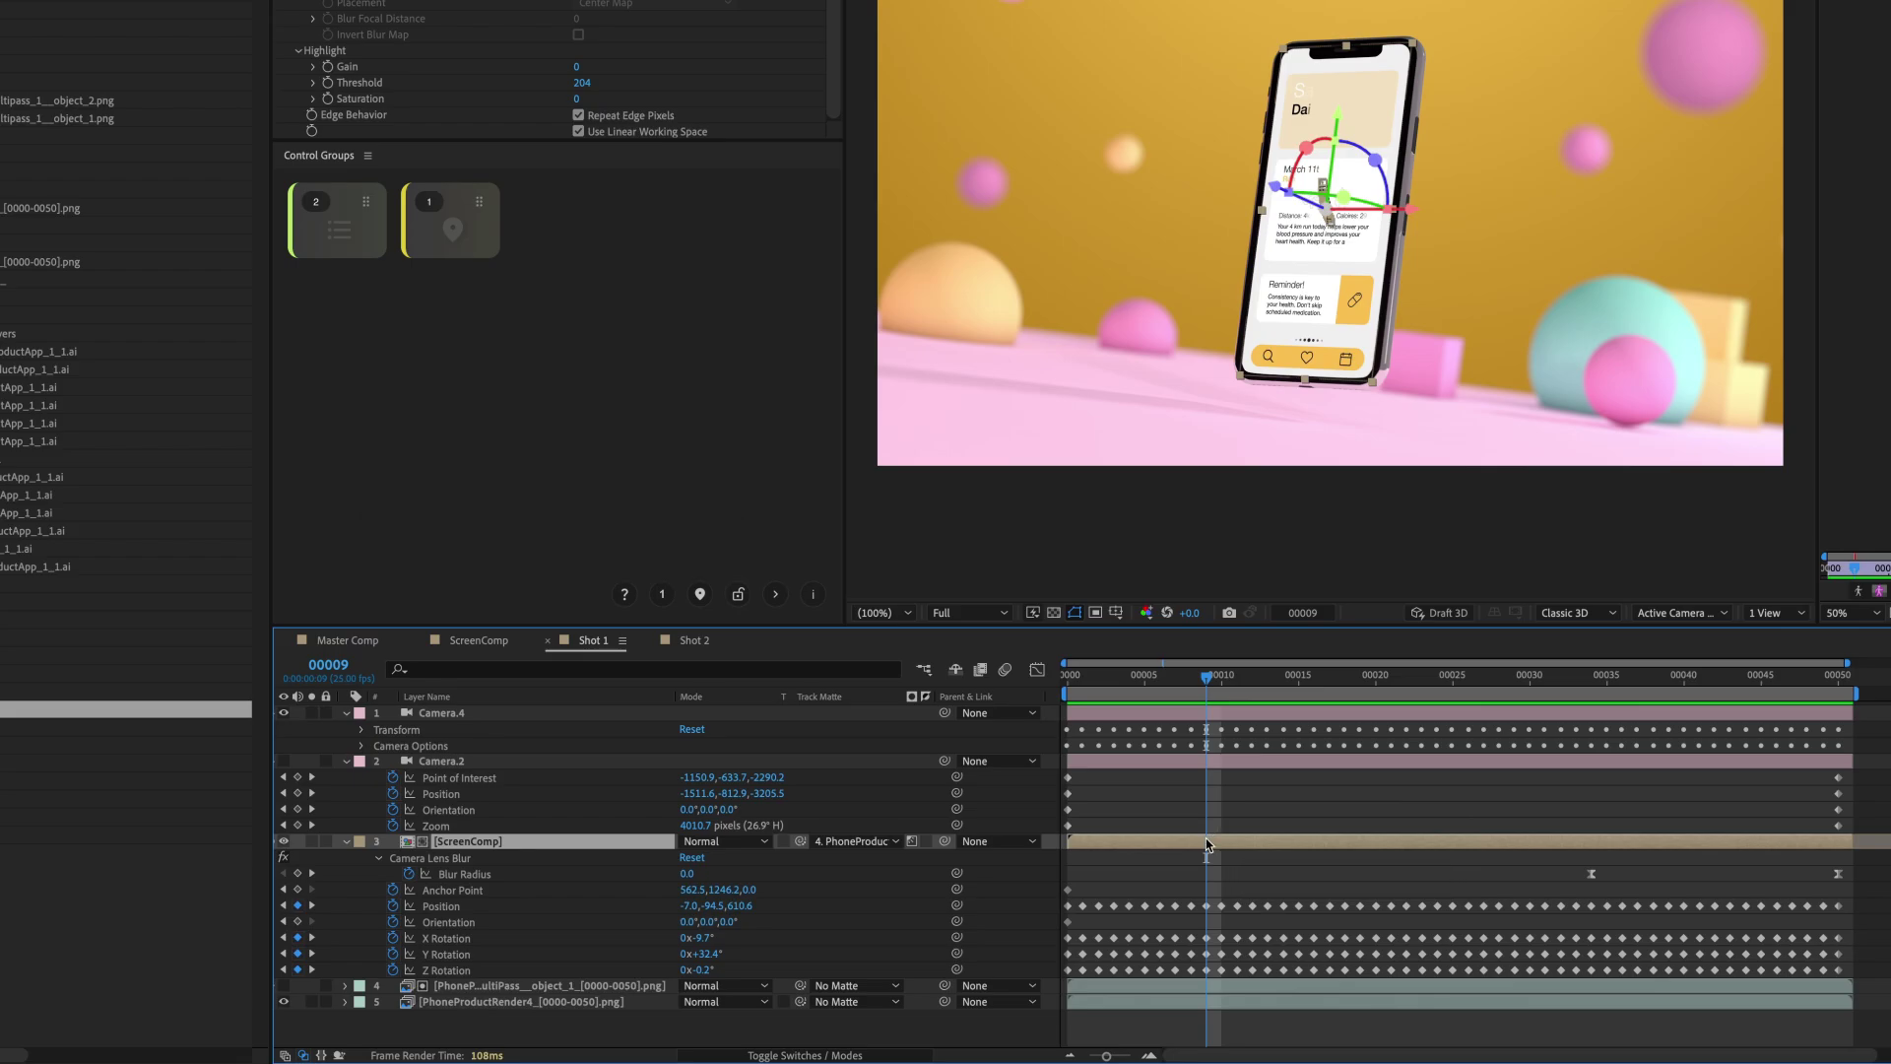
pyautogui.hotkey('ctrl', '2')
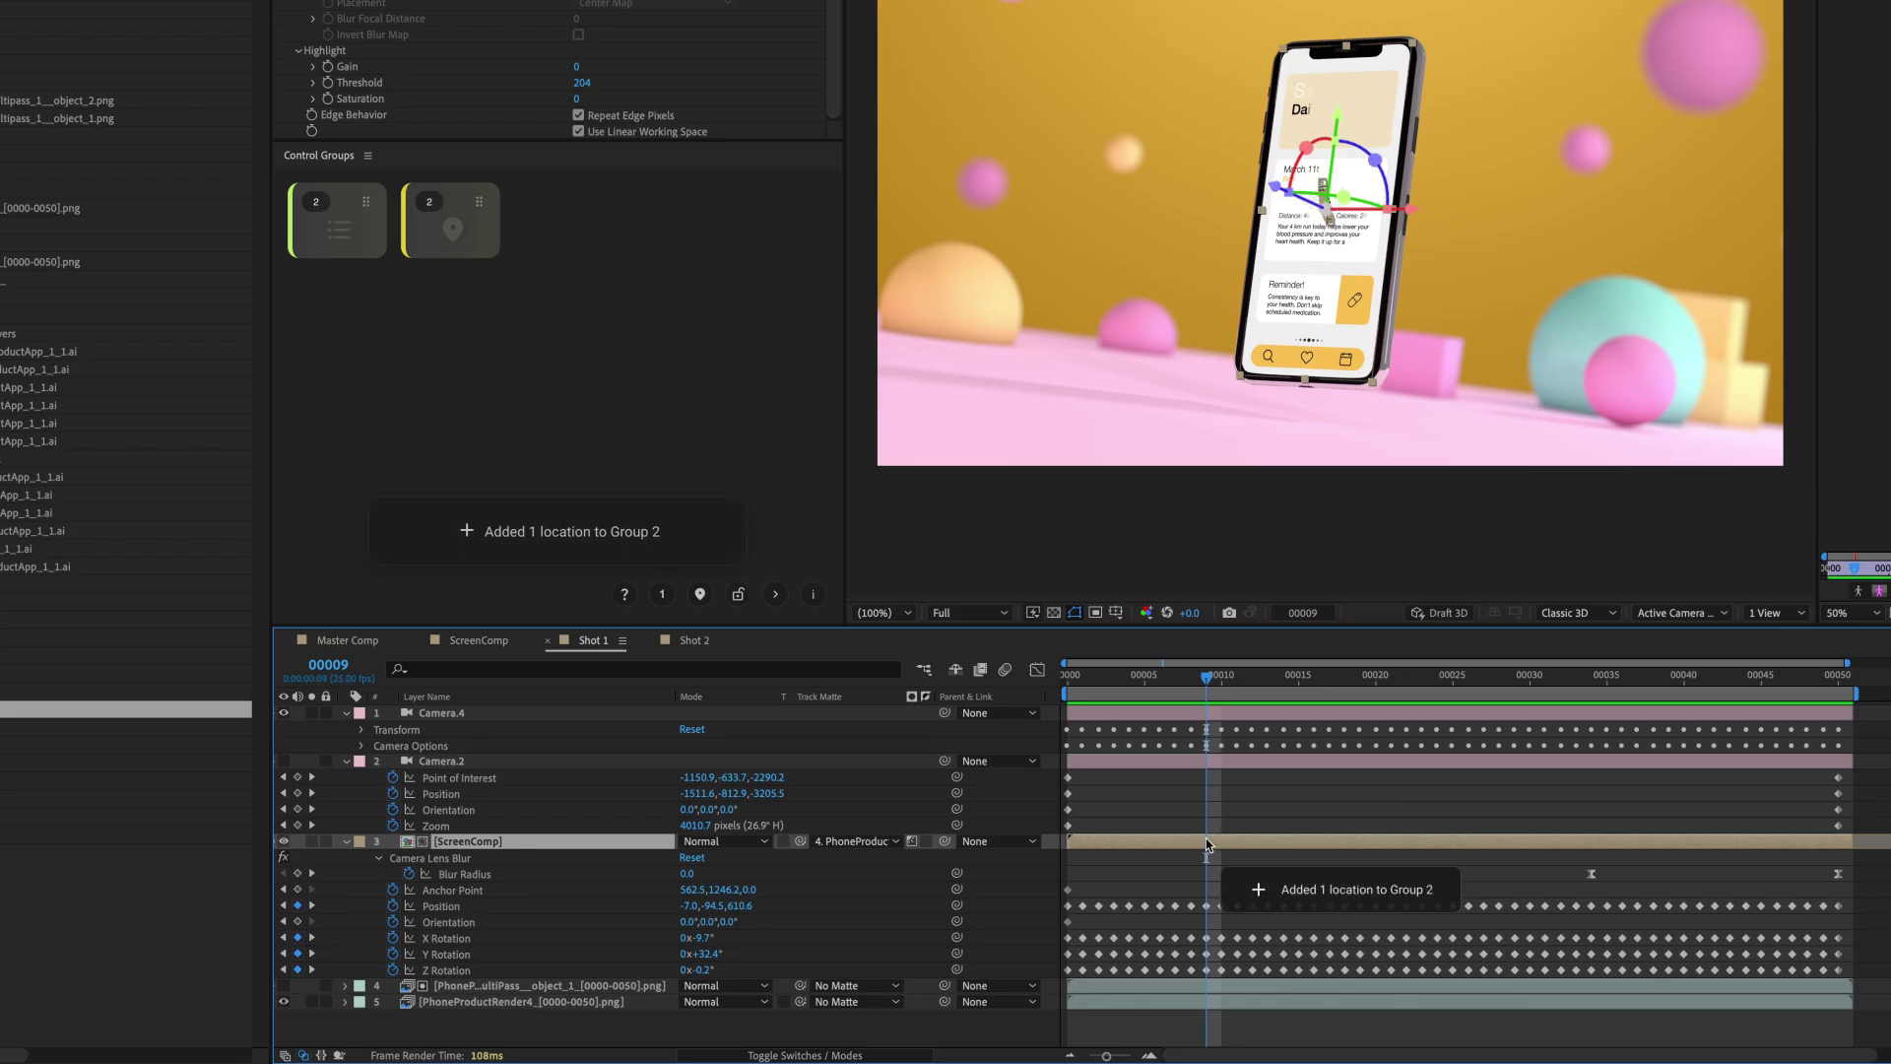
pyautogui.hotkey('ctrl', '3')
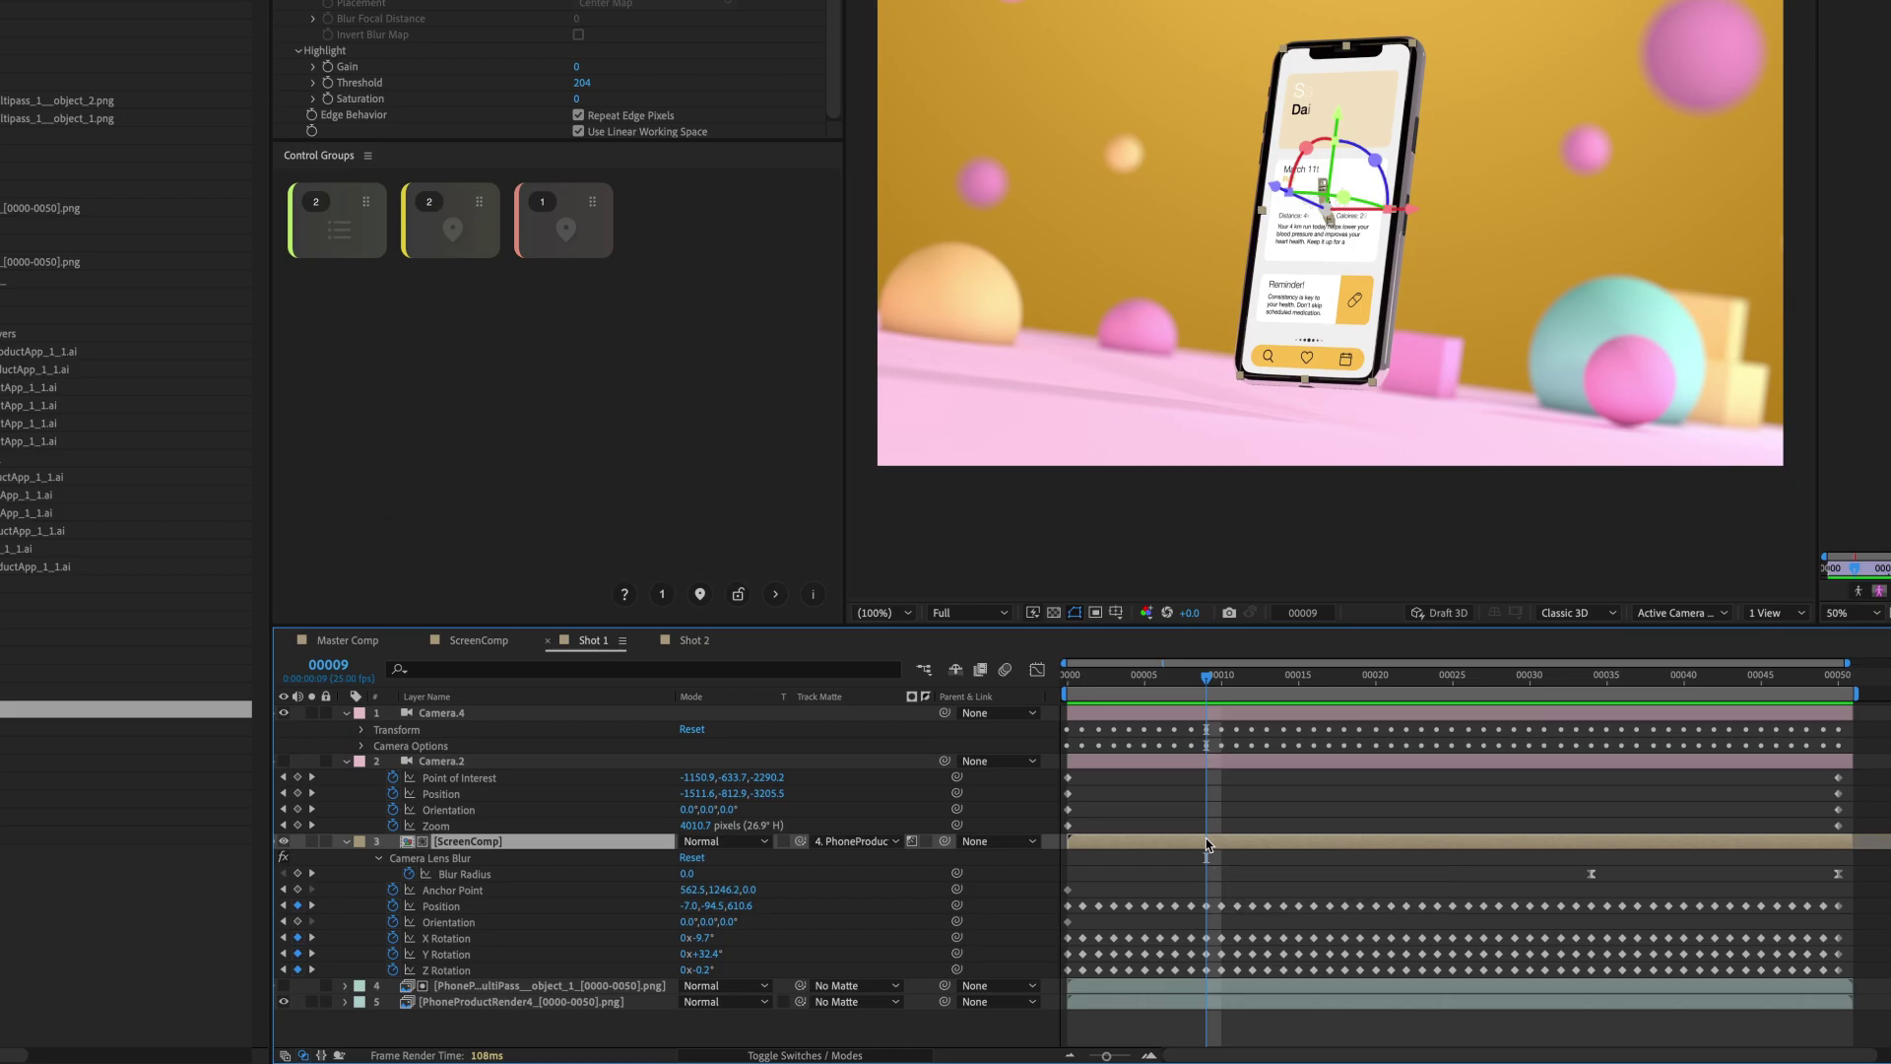
pyautogui.keyDown('alt'); pyautogui.doubleClick(586, 248); pyautogui.keyUp('alt')
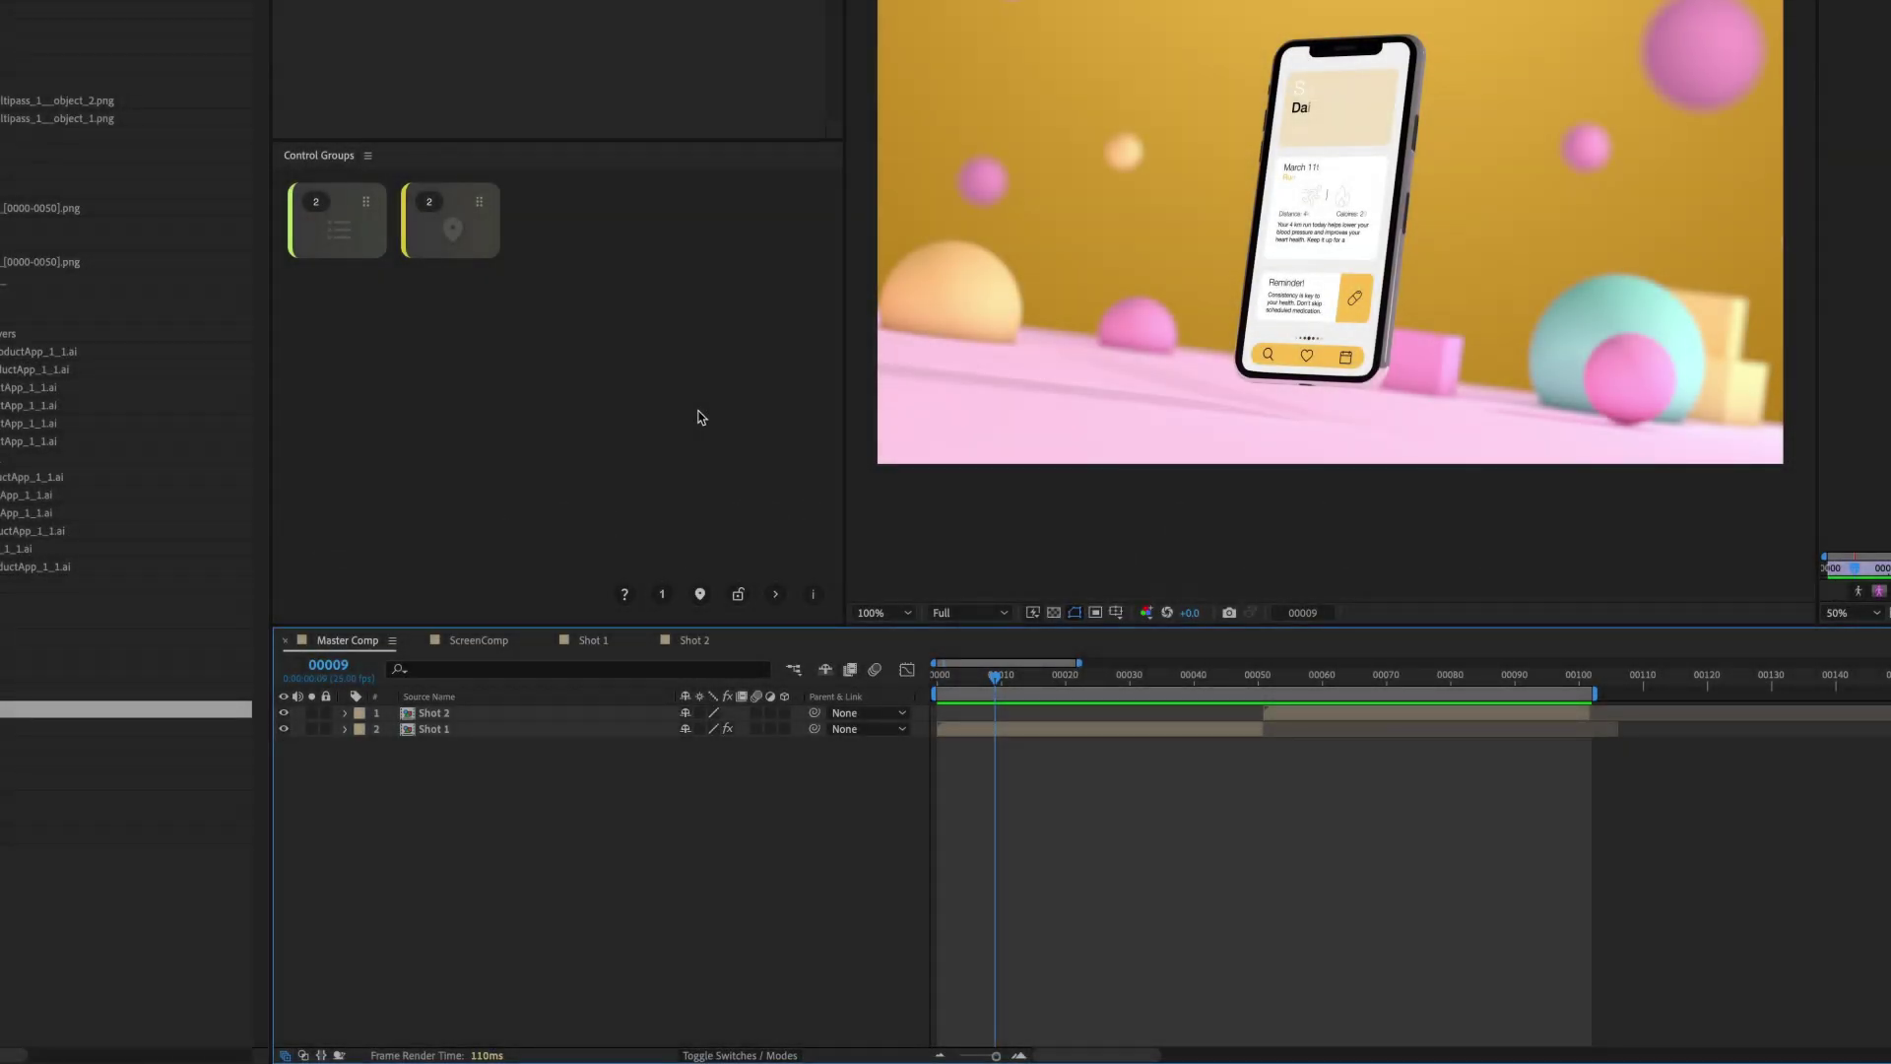
# Recall Group 1's two layers and its Shot 1 location in Master Comp.
pyautogui.press('1')
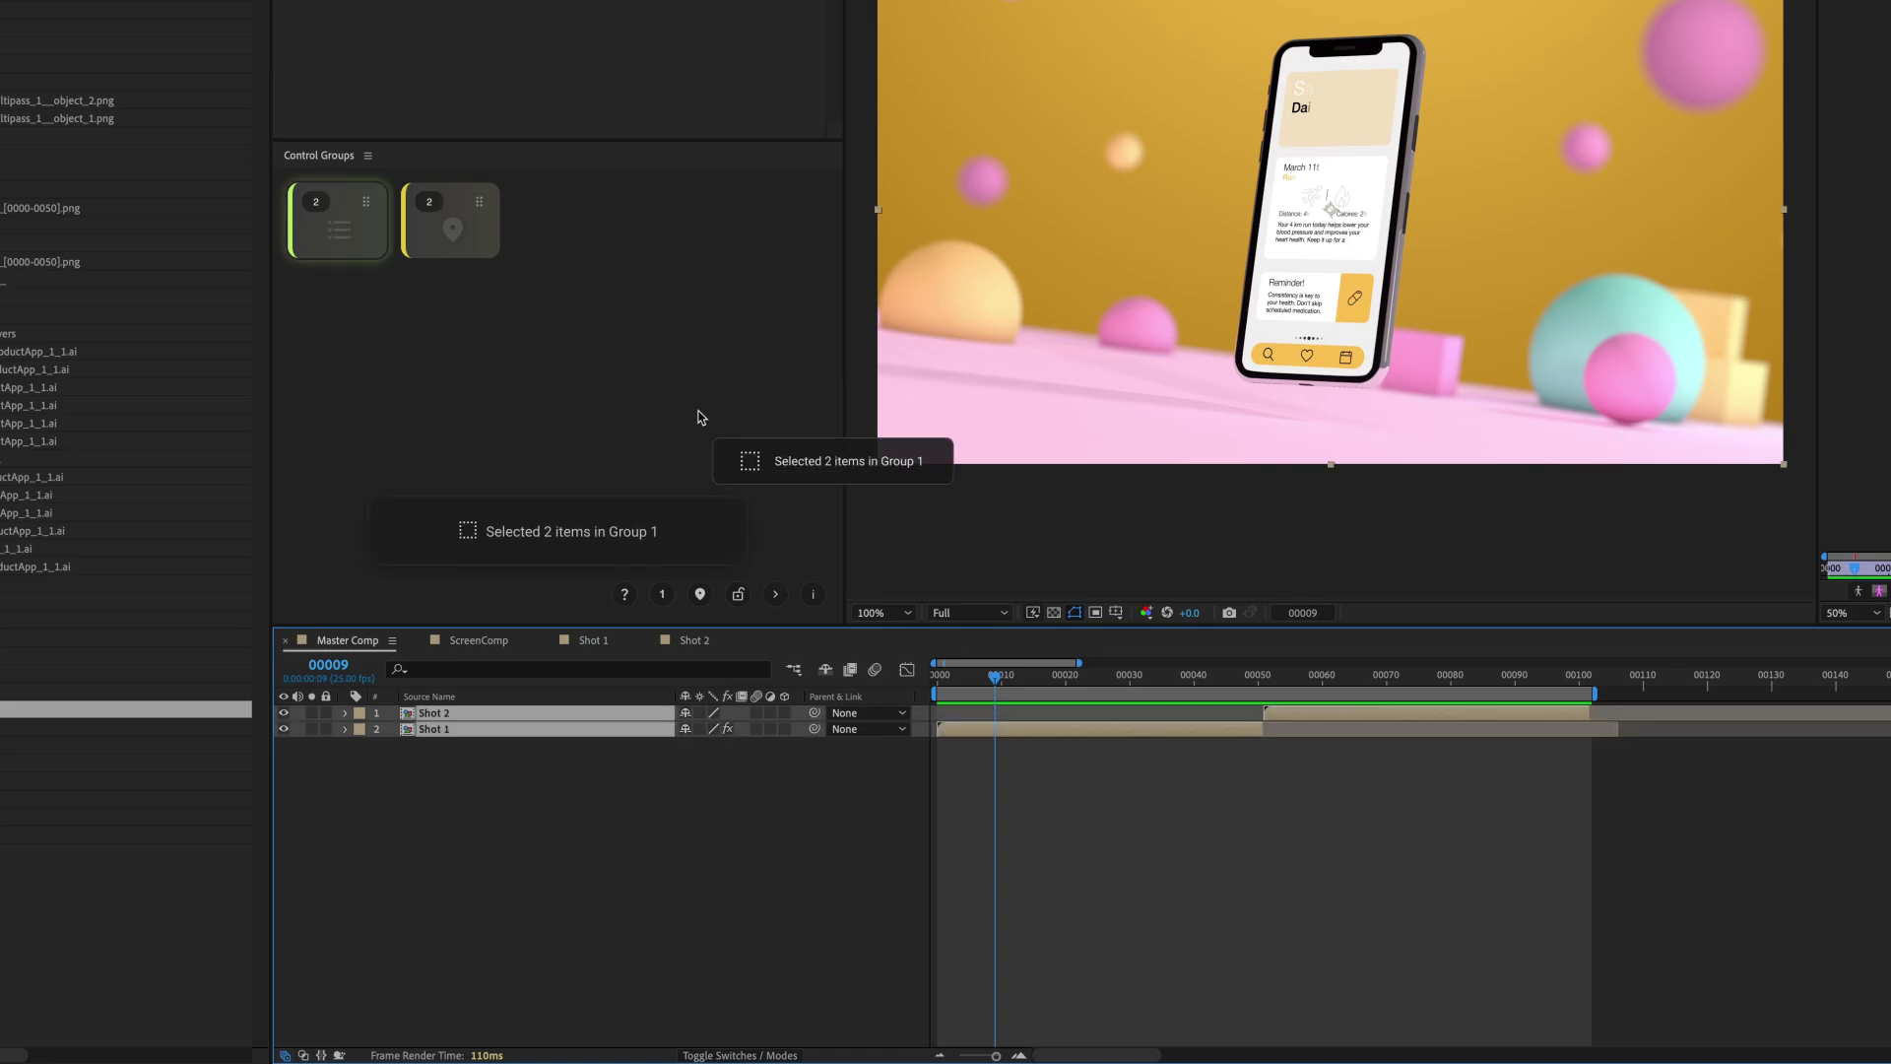
pyautogui.doubleClick(1023, 723)
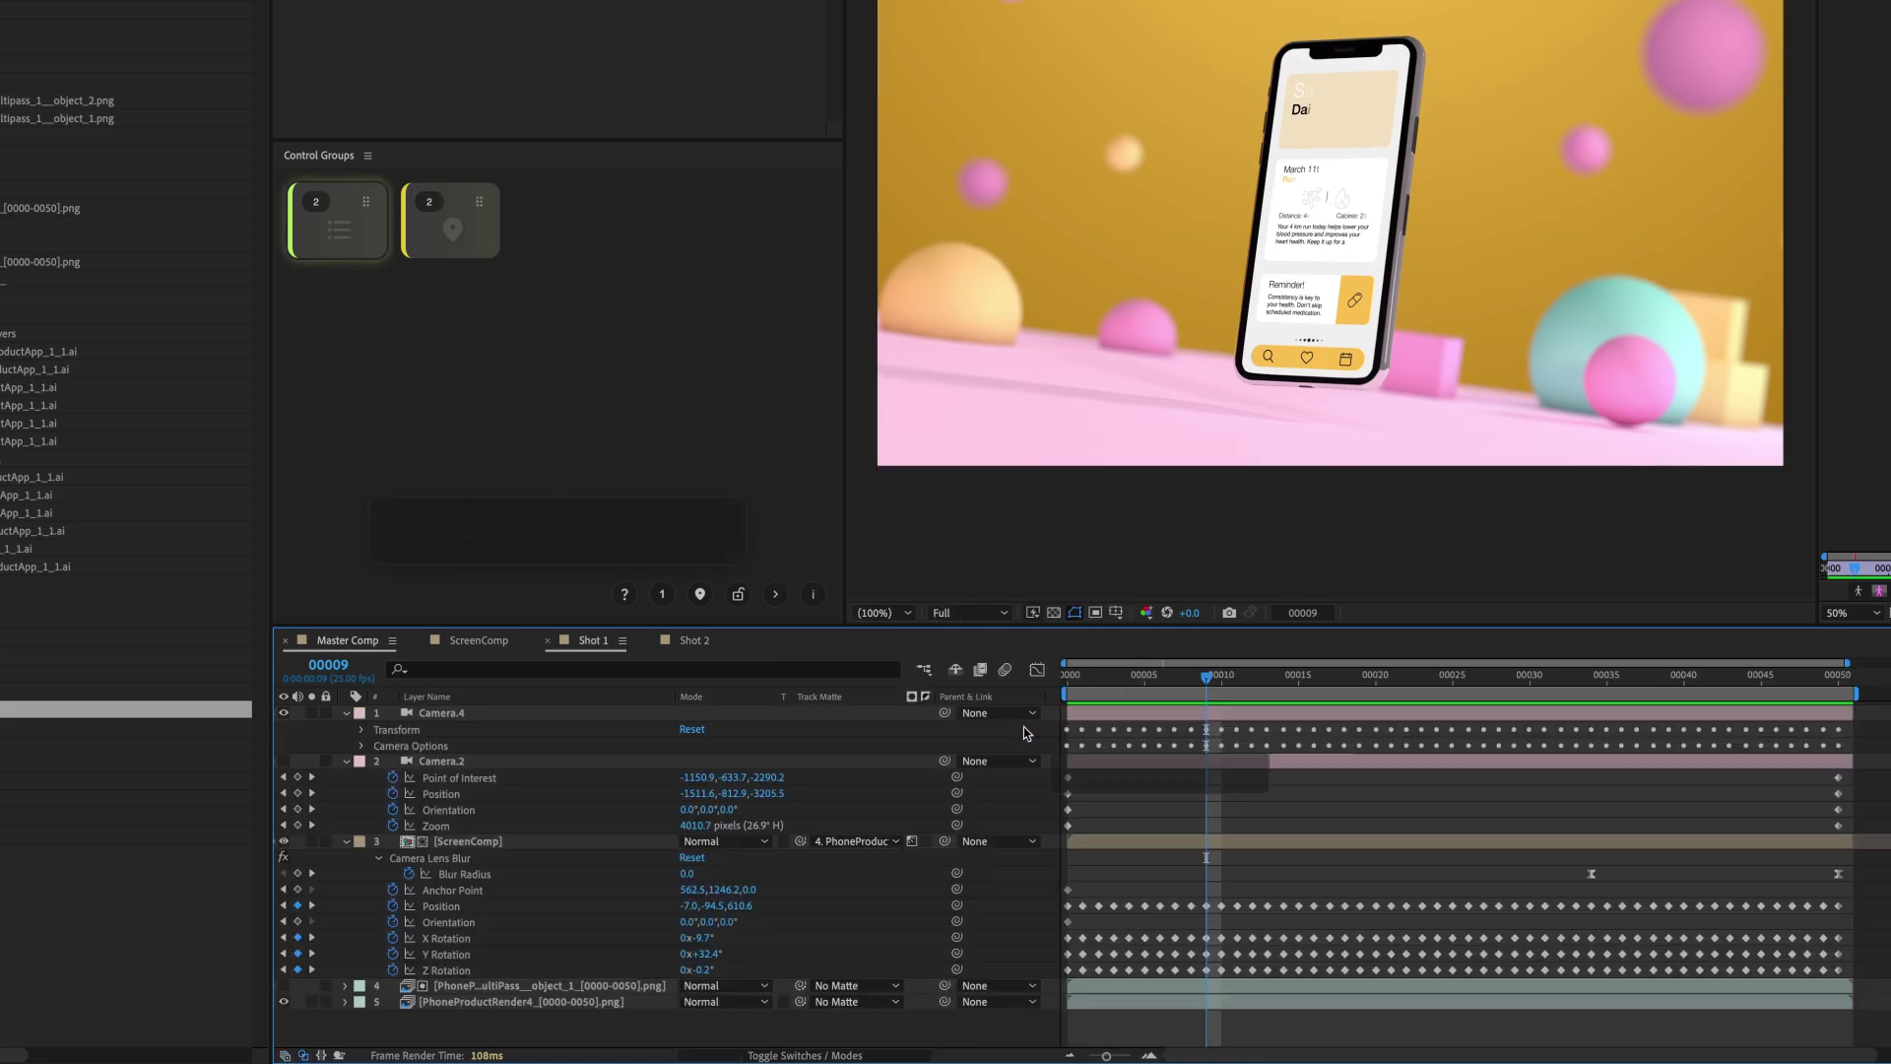
pyautogui.press('1')
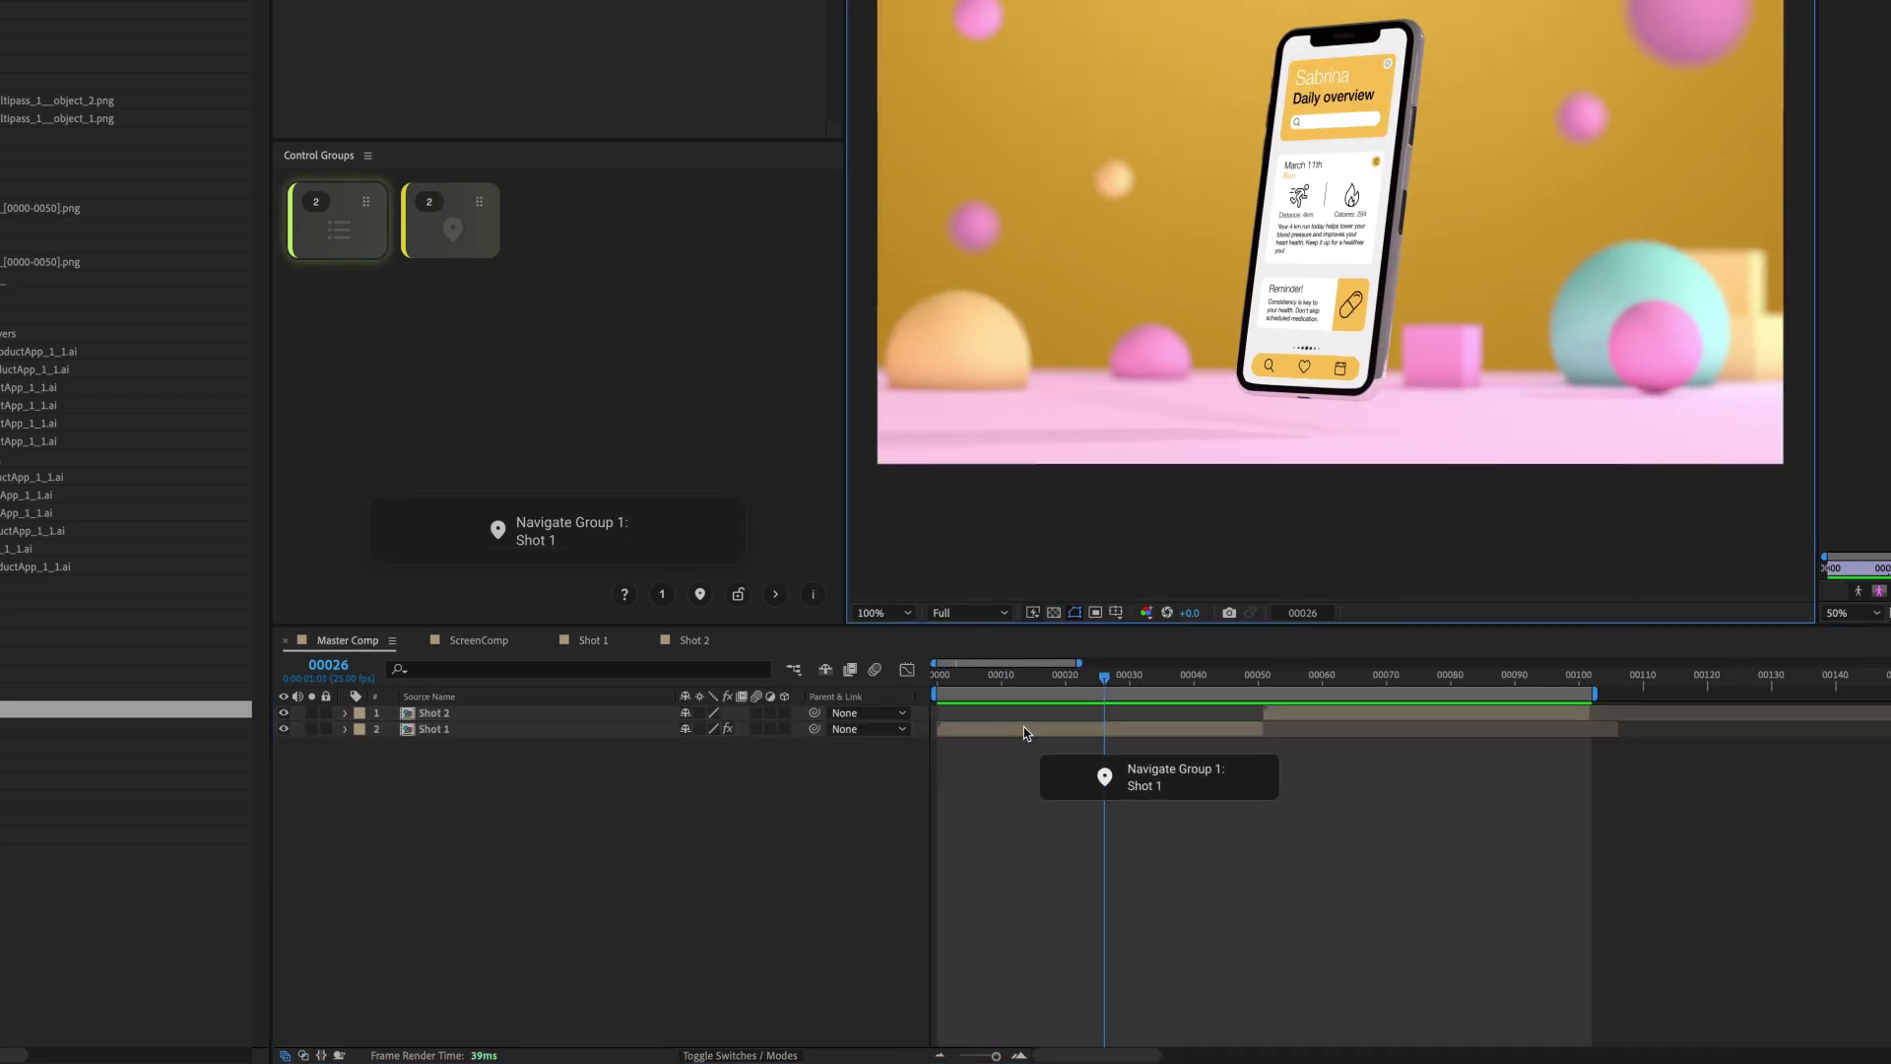
pyautogui.click(379, 234)
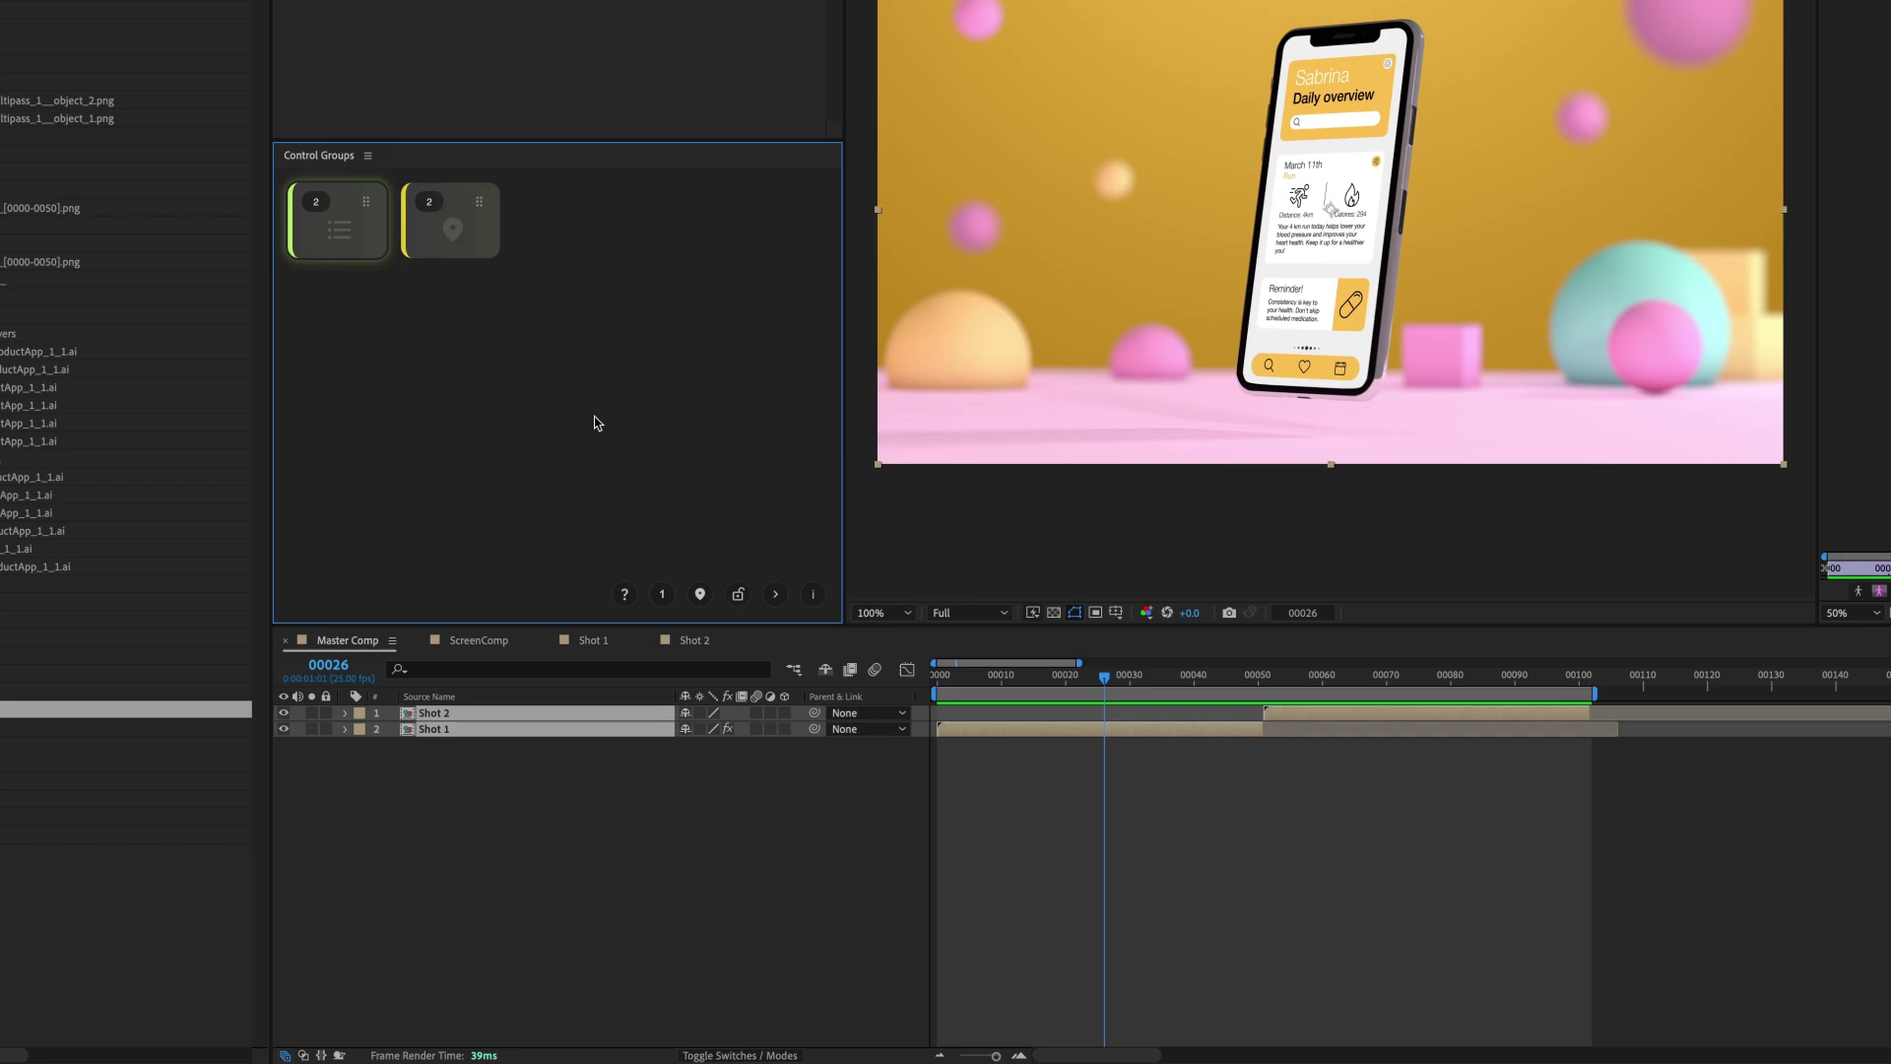
# Step through Group 2 and Group 1 locations, via ScreenComp, ending in the Shot 2 comp.
pyautogui.press('2')
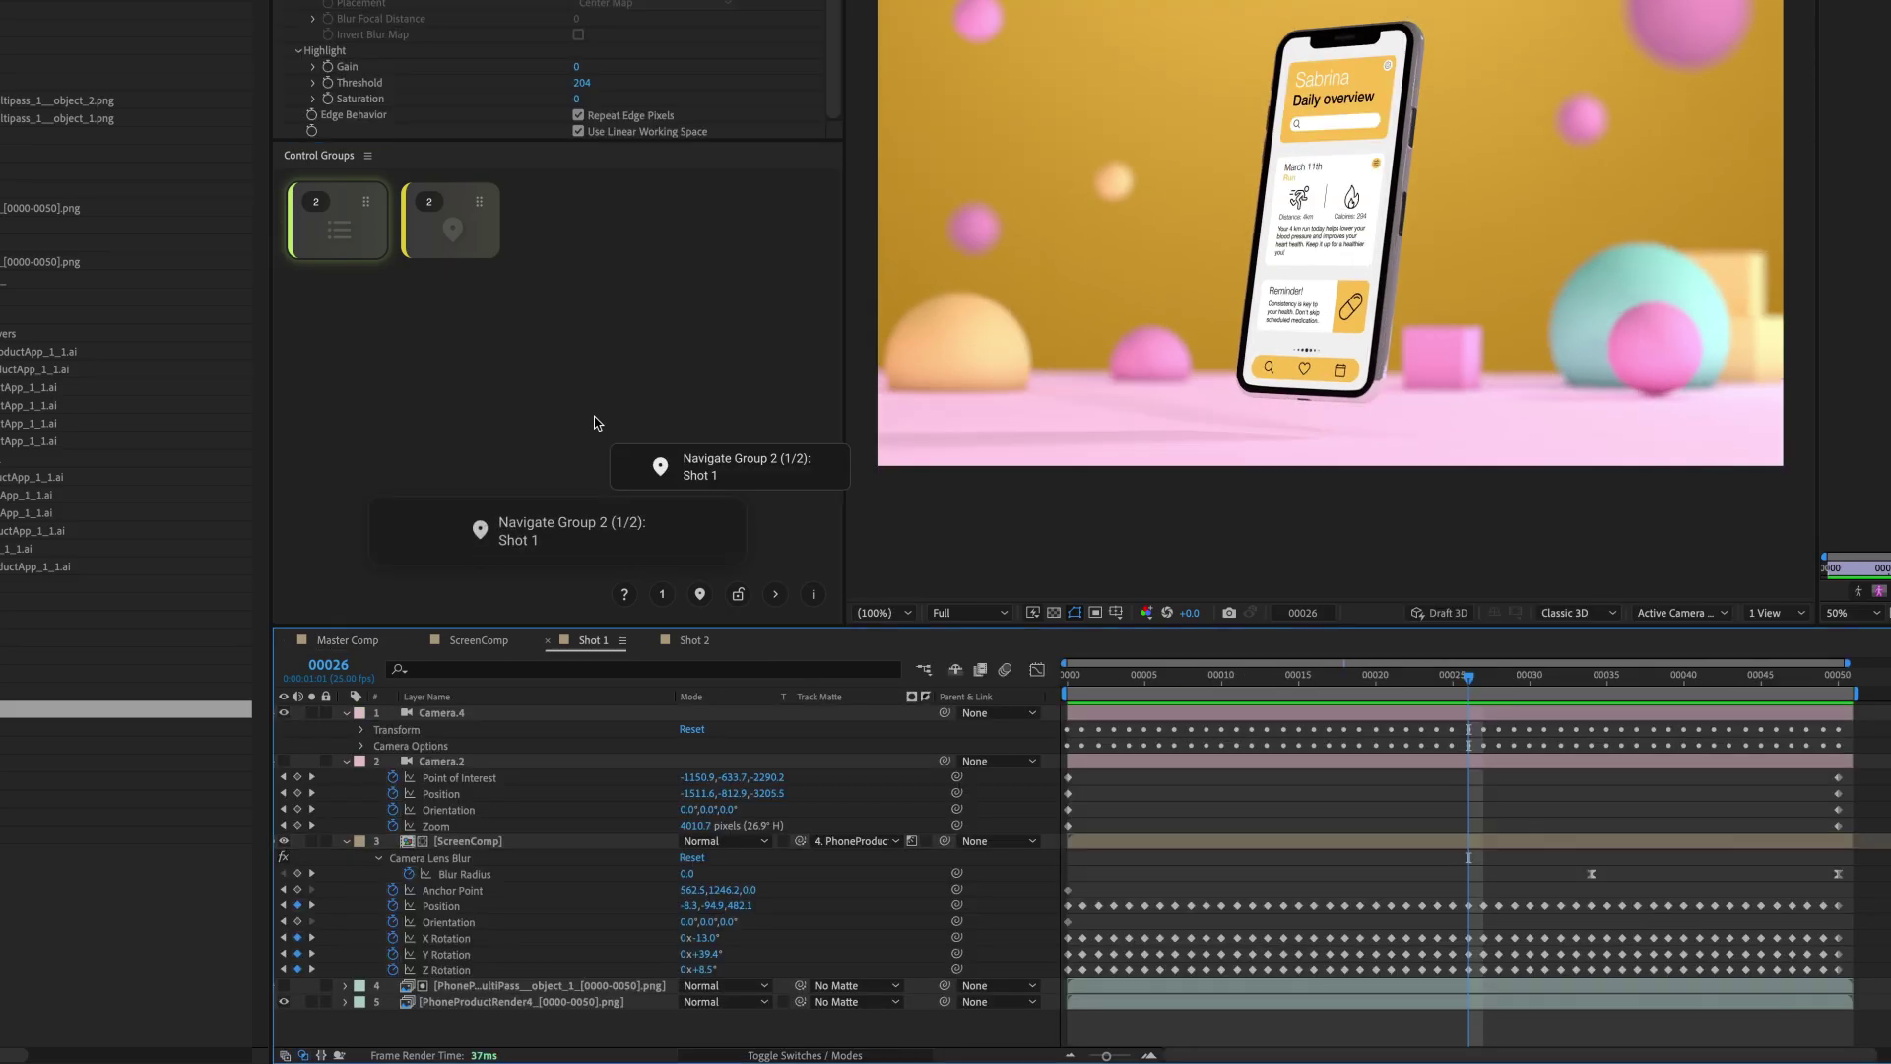
pyautogui.press('2')
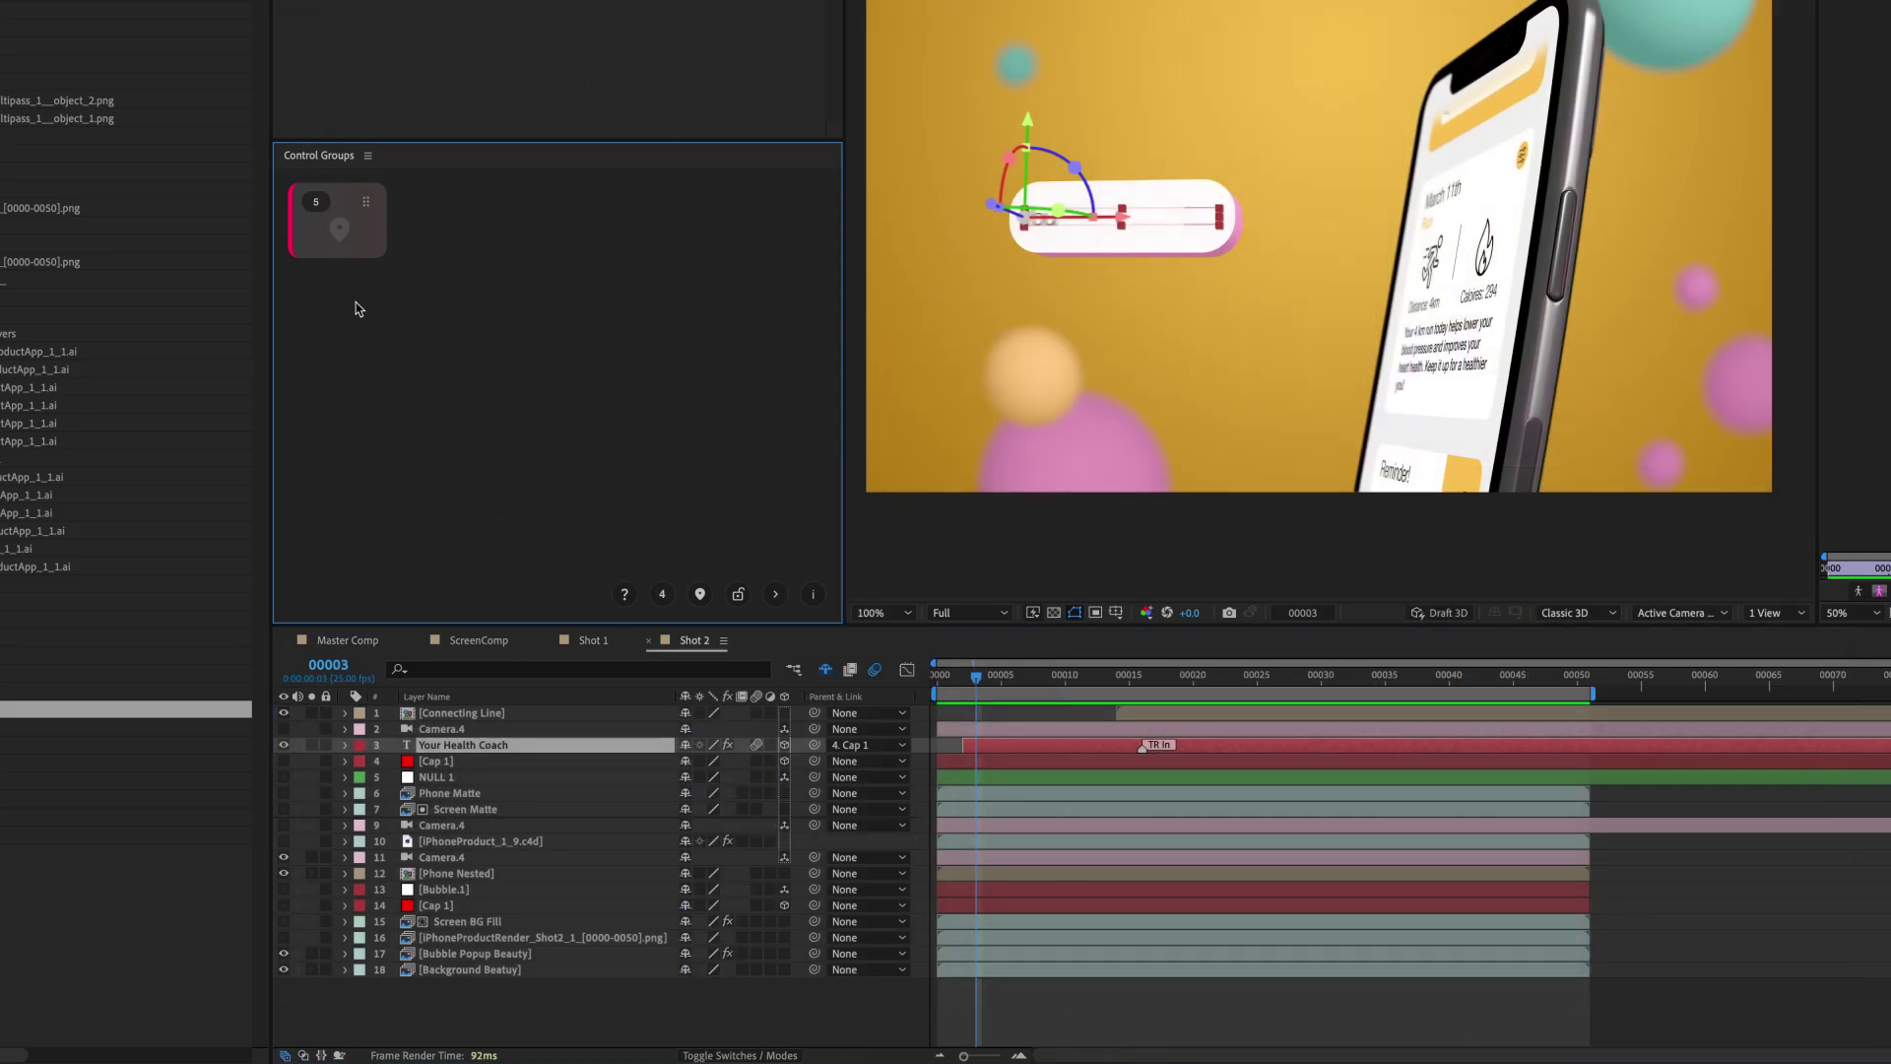
pyautogui.press('1')
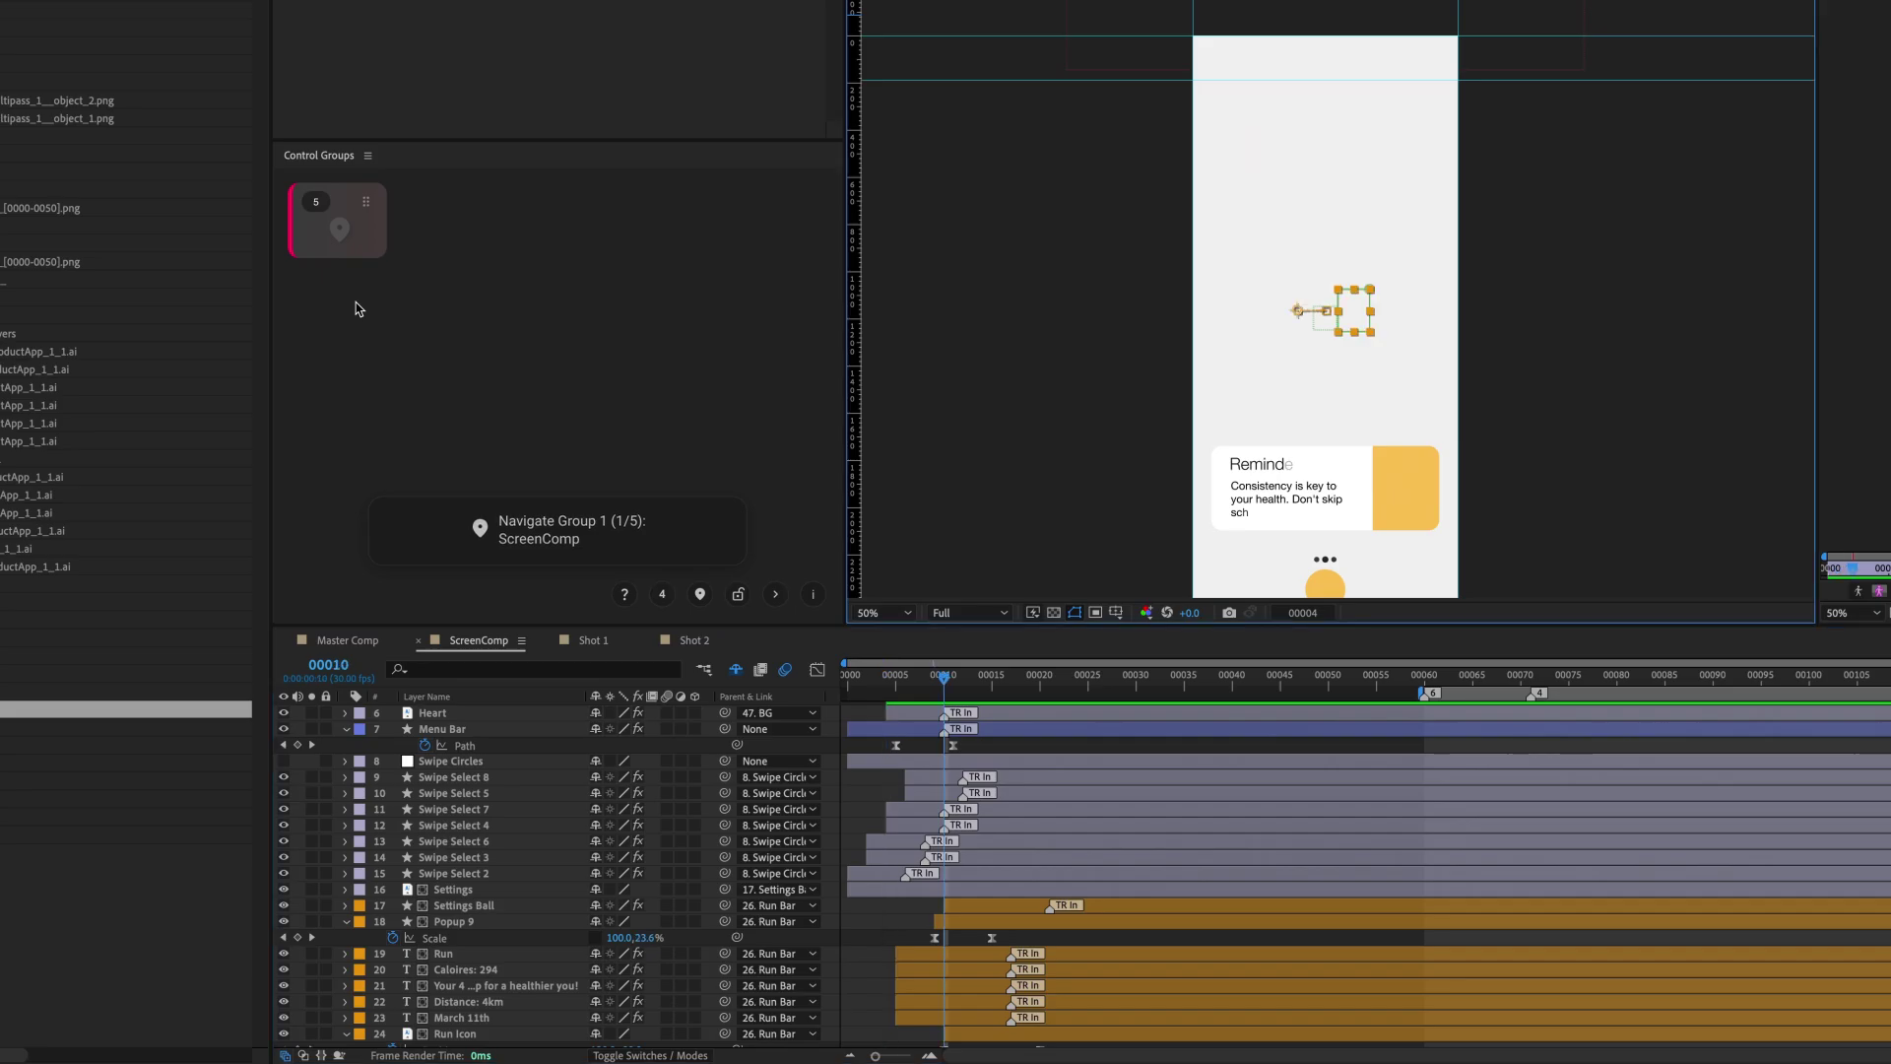
pyautogui.press('1')
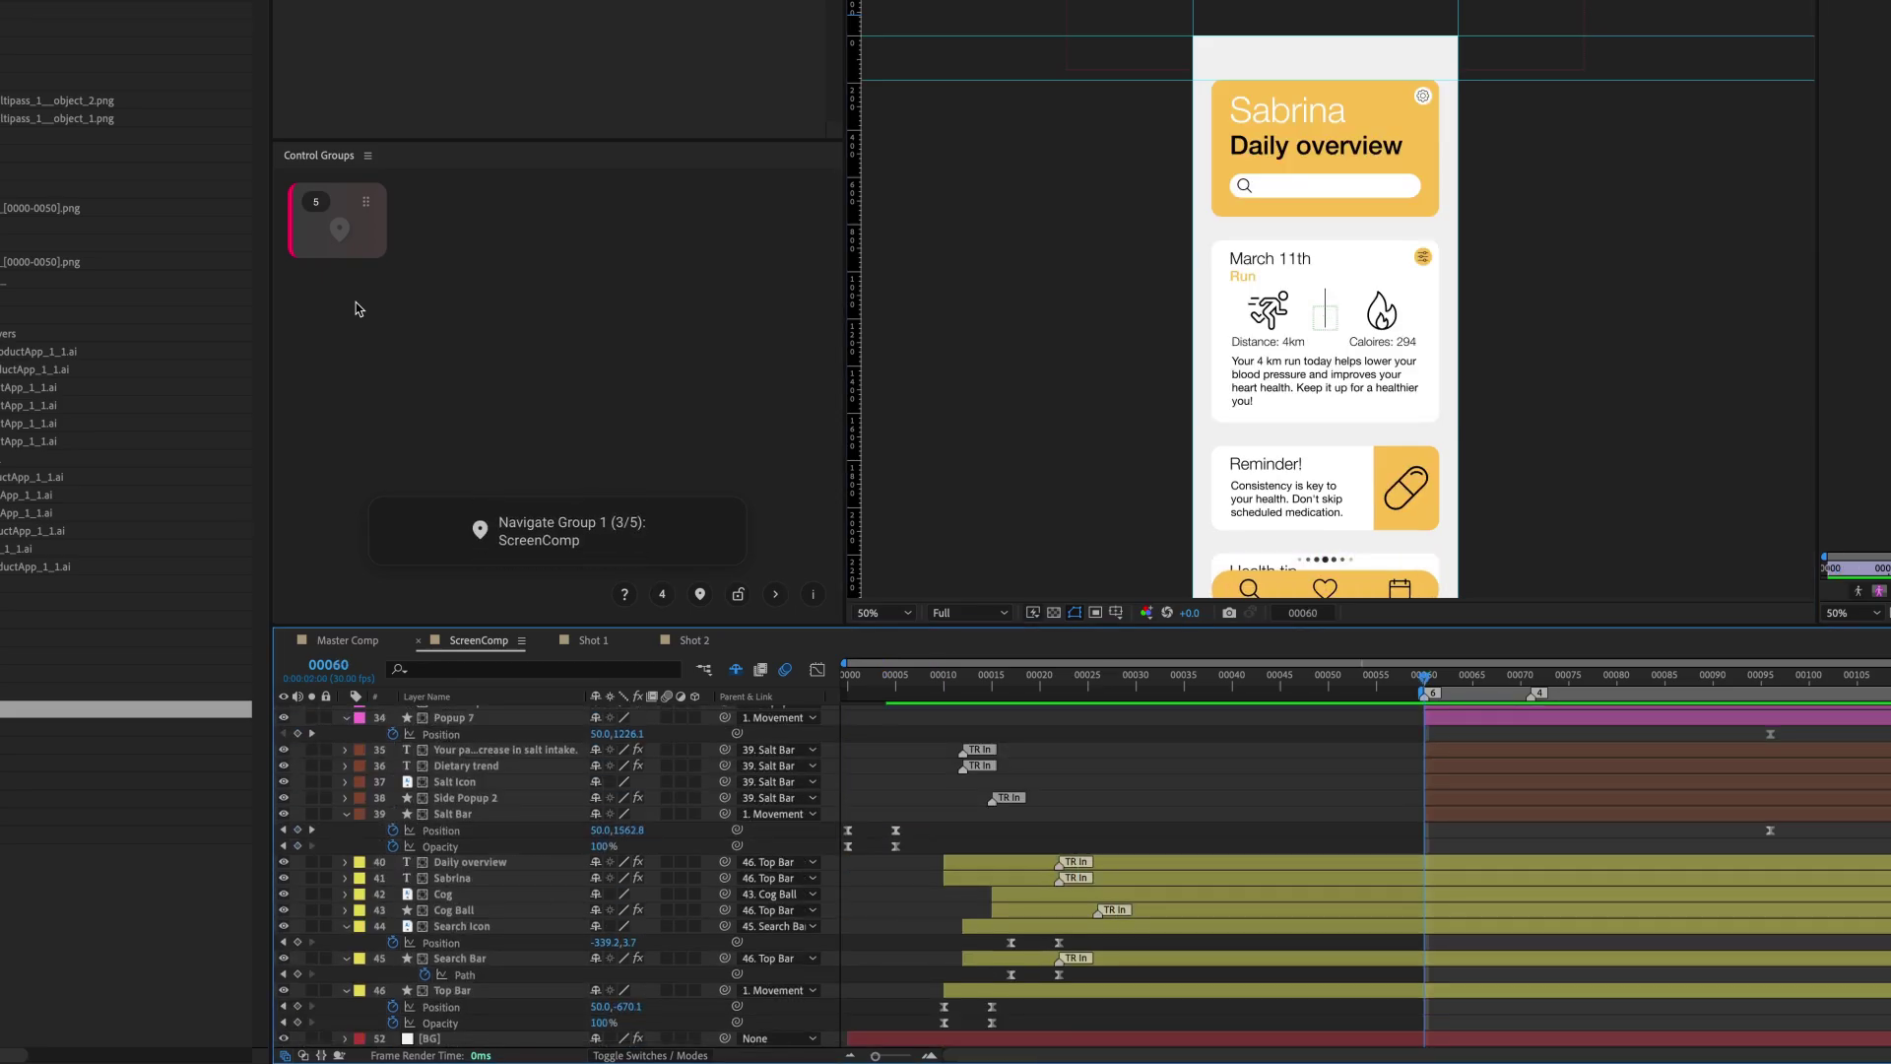
pyautogui.press('1')
pyautogui.press('1')
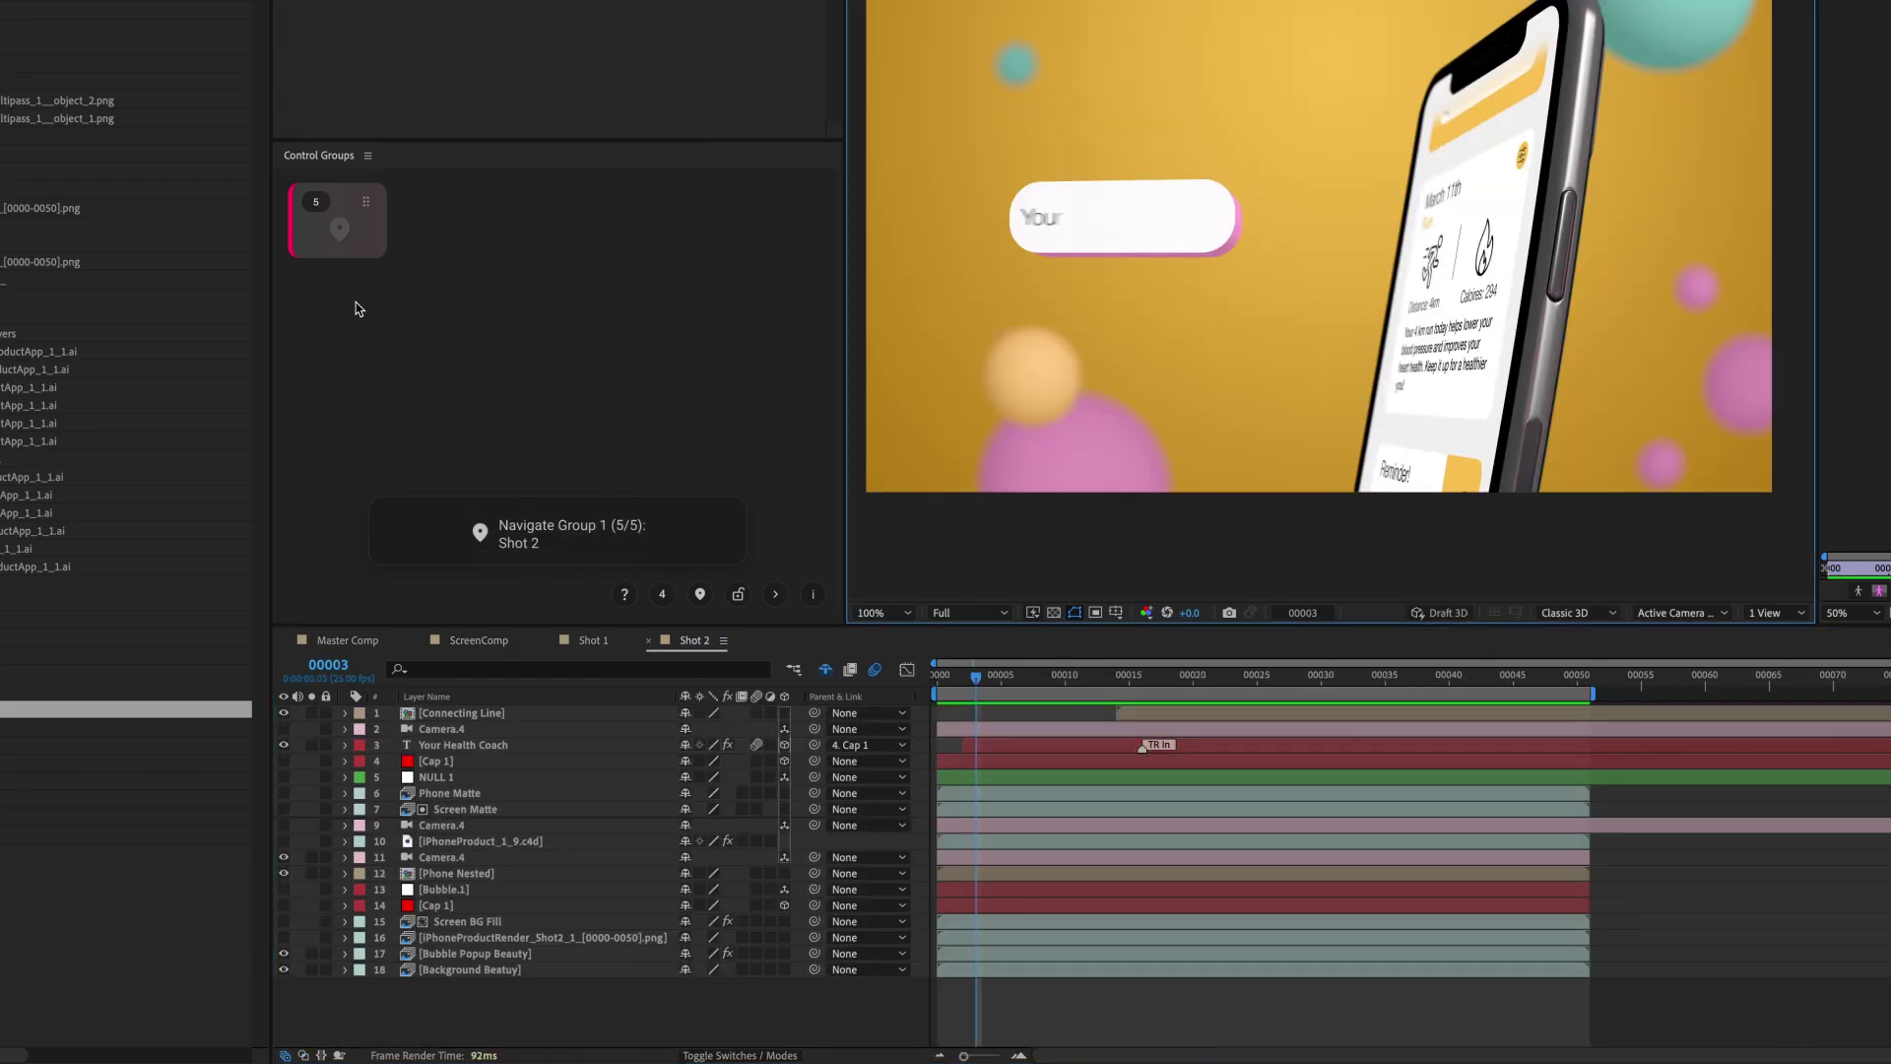
# Return to Shot 1, preview Group 1, then expand the side pane to list Group 2's locations.
pyautogui.press('2')
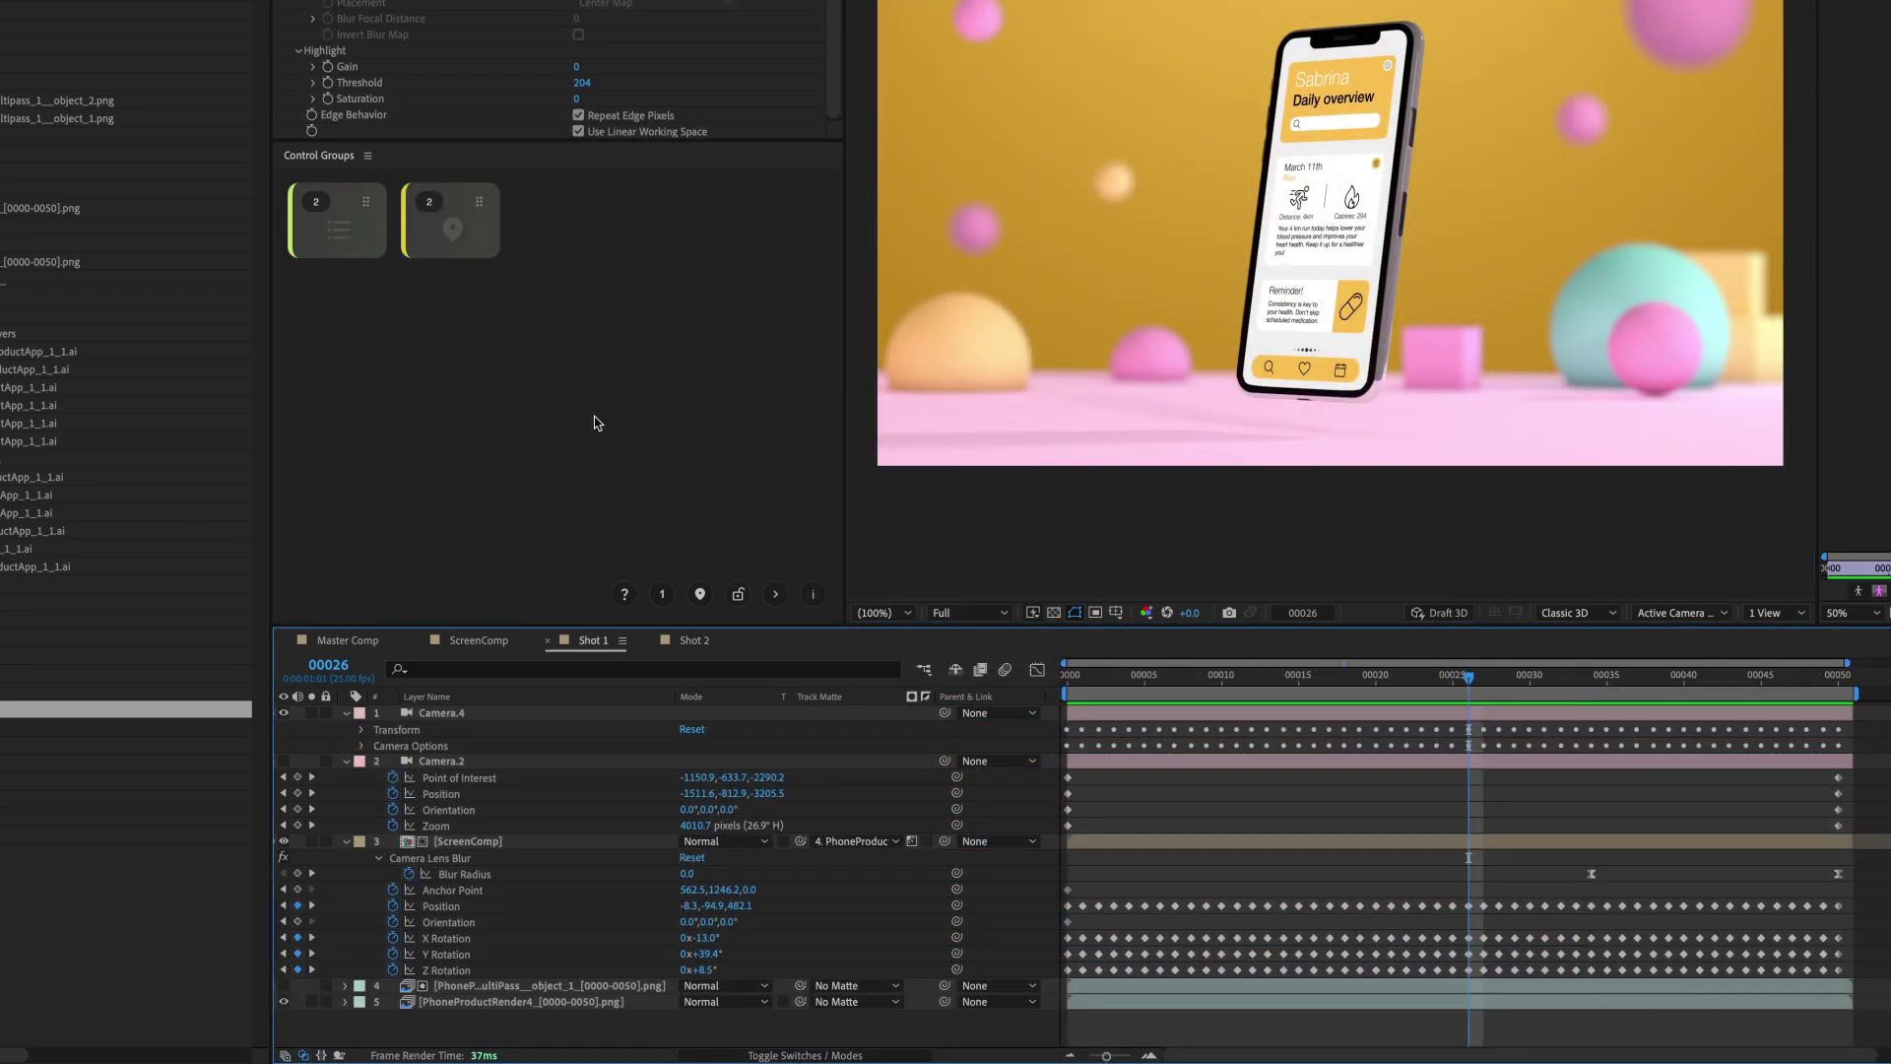
pyautogui.click(595, 424)
pyautogui.click(344, 218)
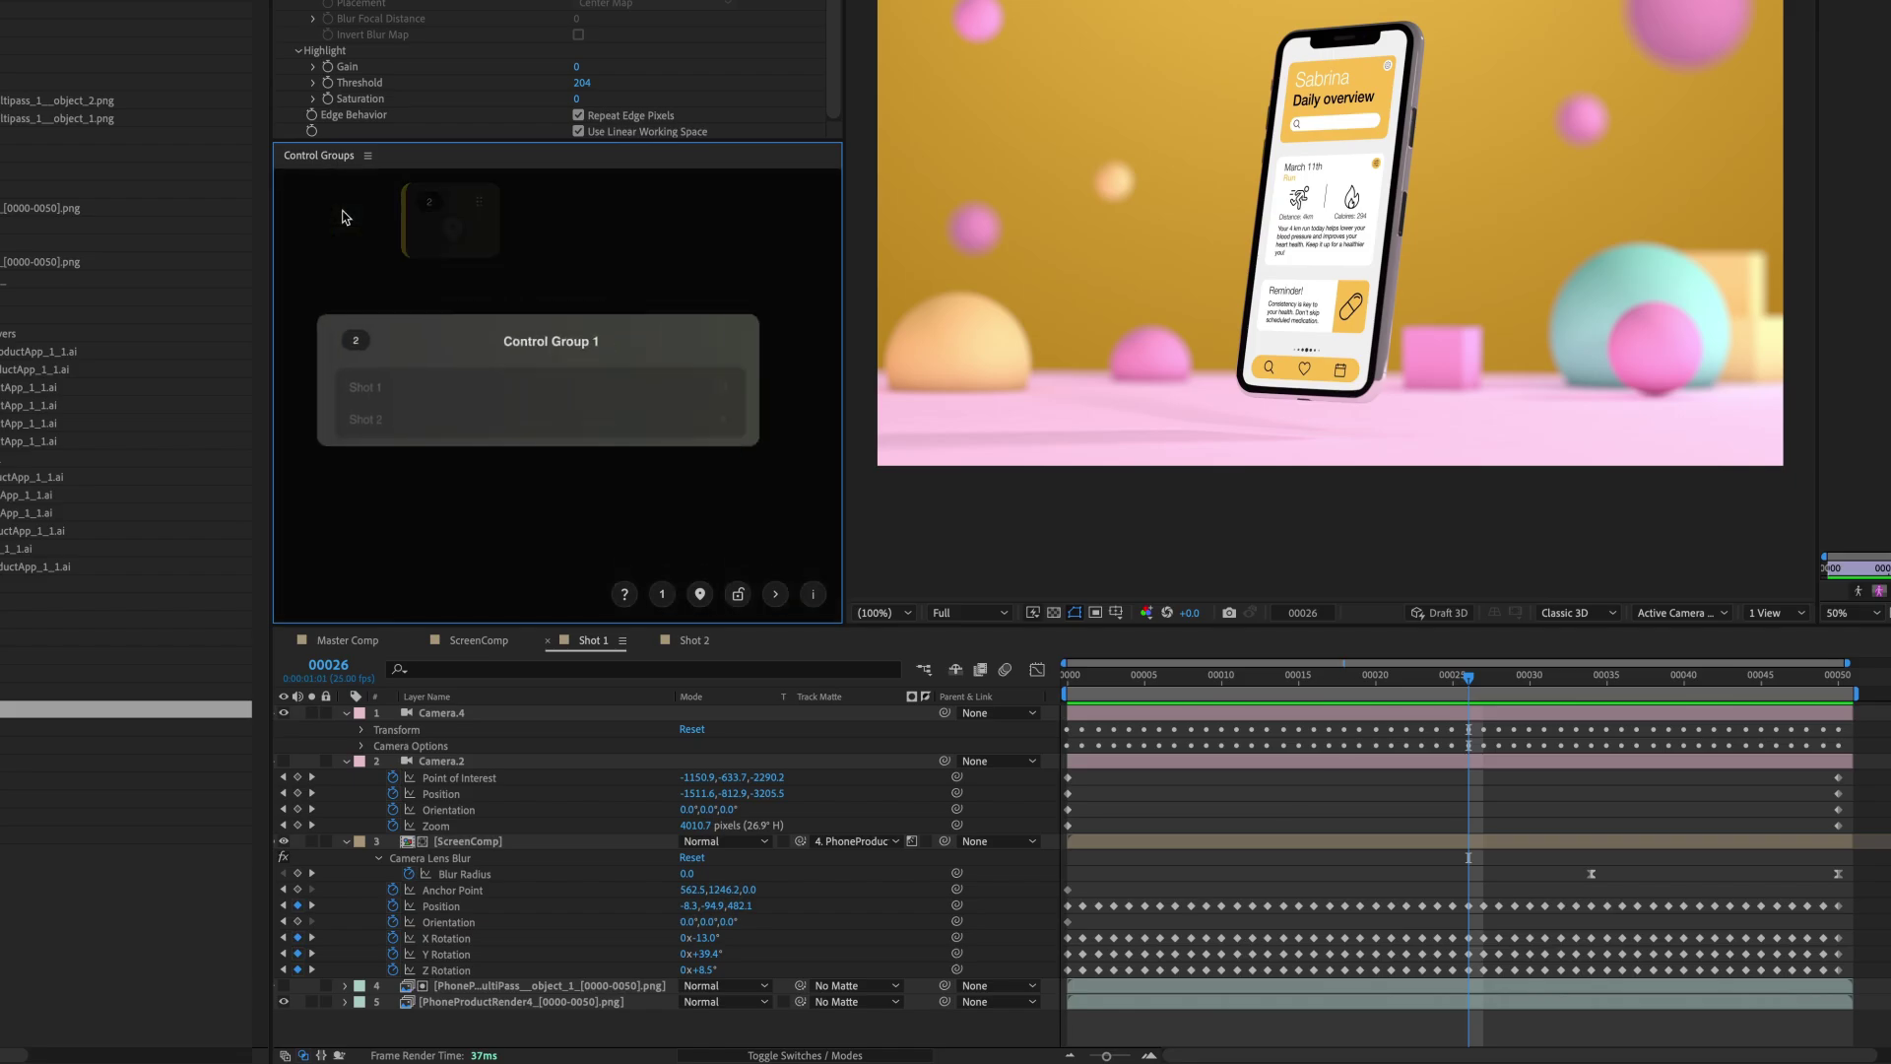
pyautogui.click(345, 218)
pyautogui.click(779, 595)
pyautogui.click(432, 232)
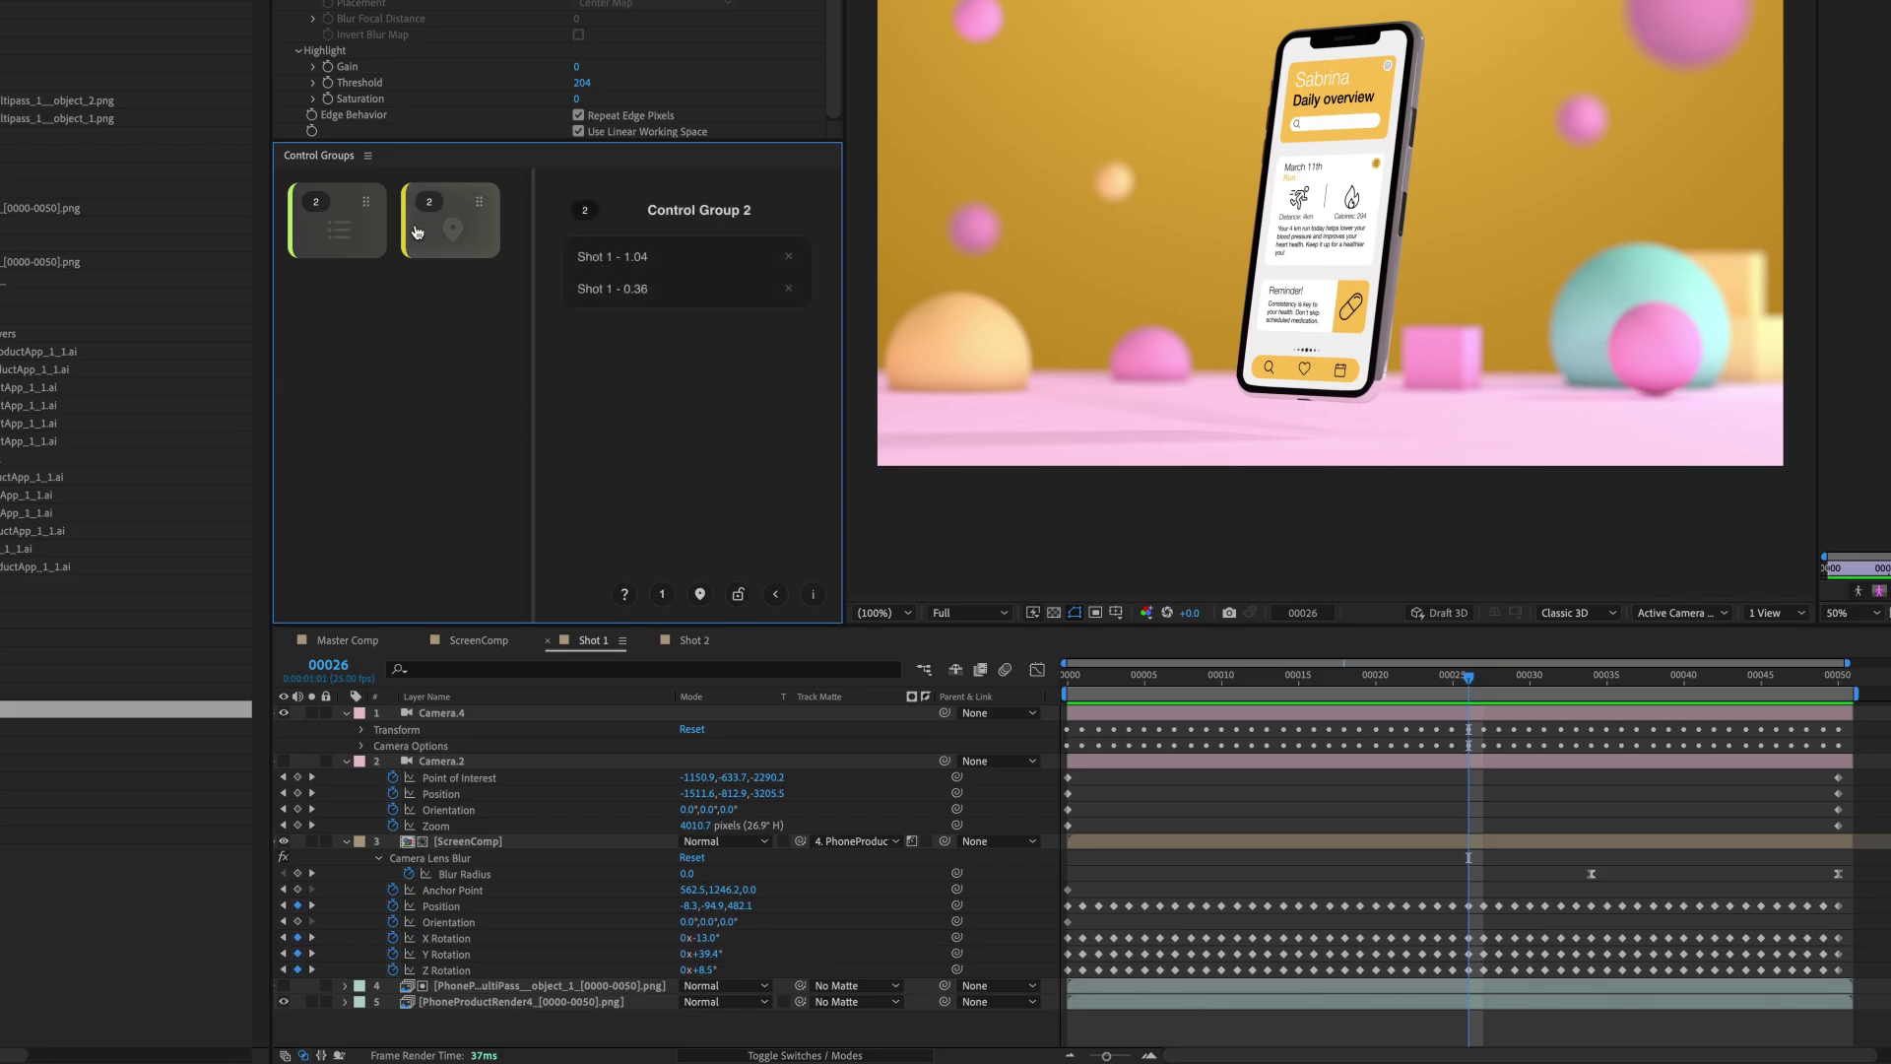
# Collapse the side pane, add Groups 1 and 3 to the selection, then clear it.
pyautogui.click(523, 391)
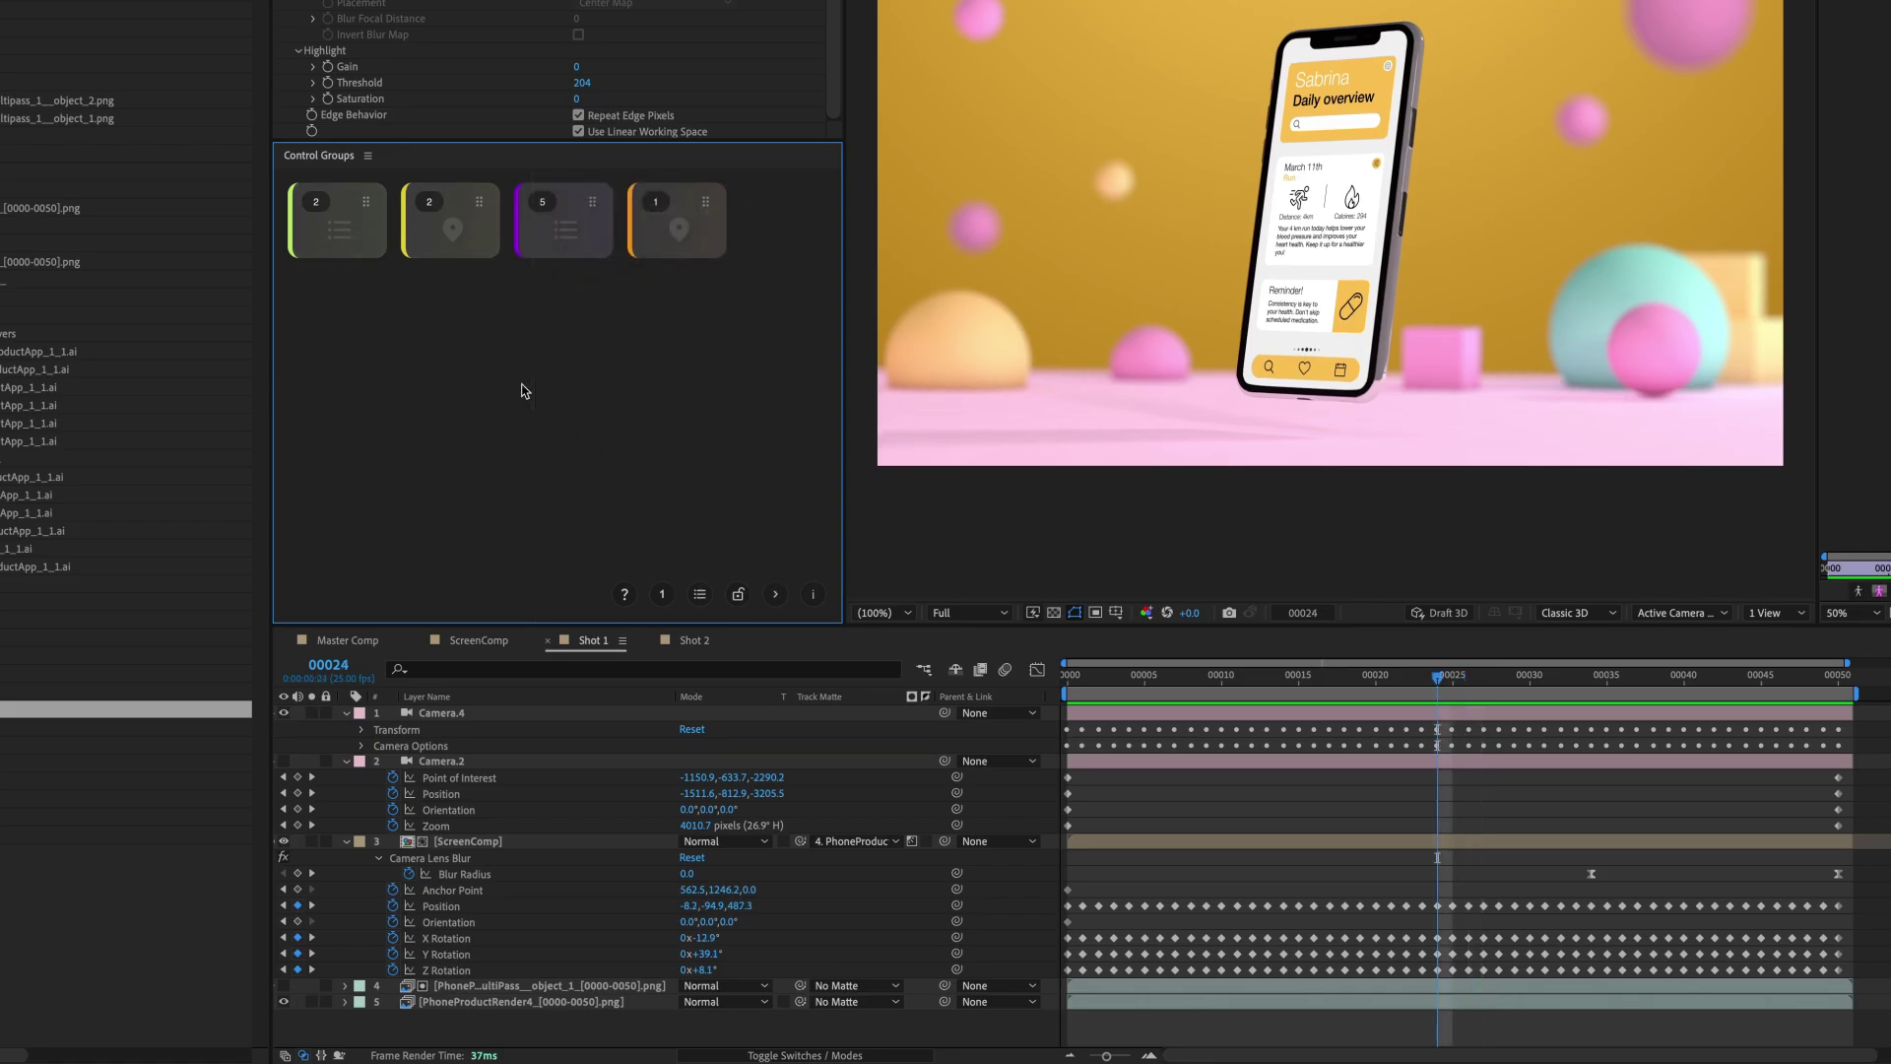
pyautogui.hotkey('shift', '1')
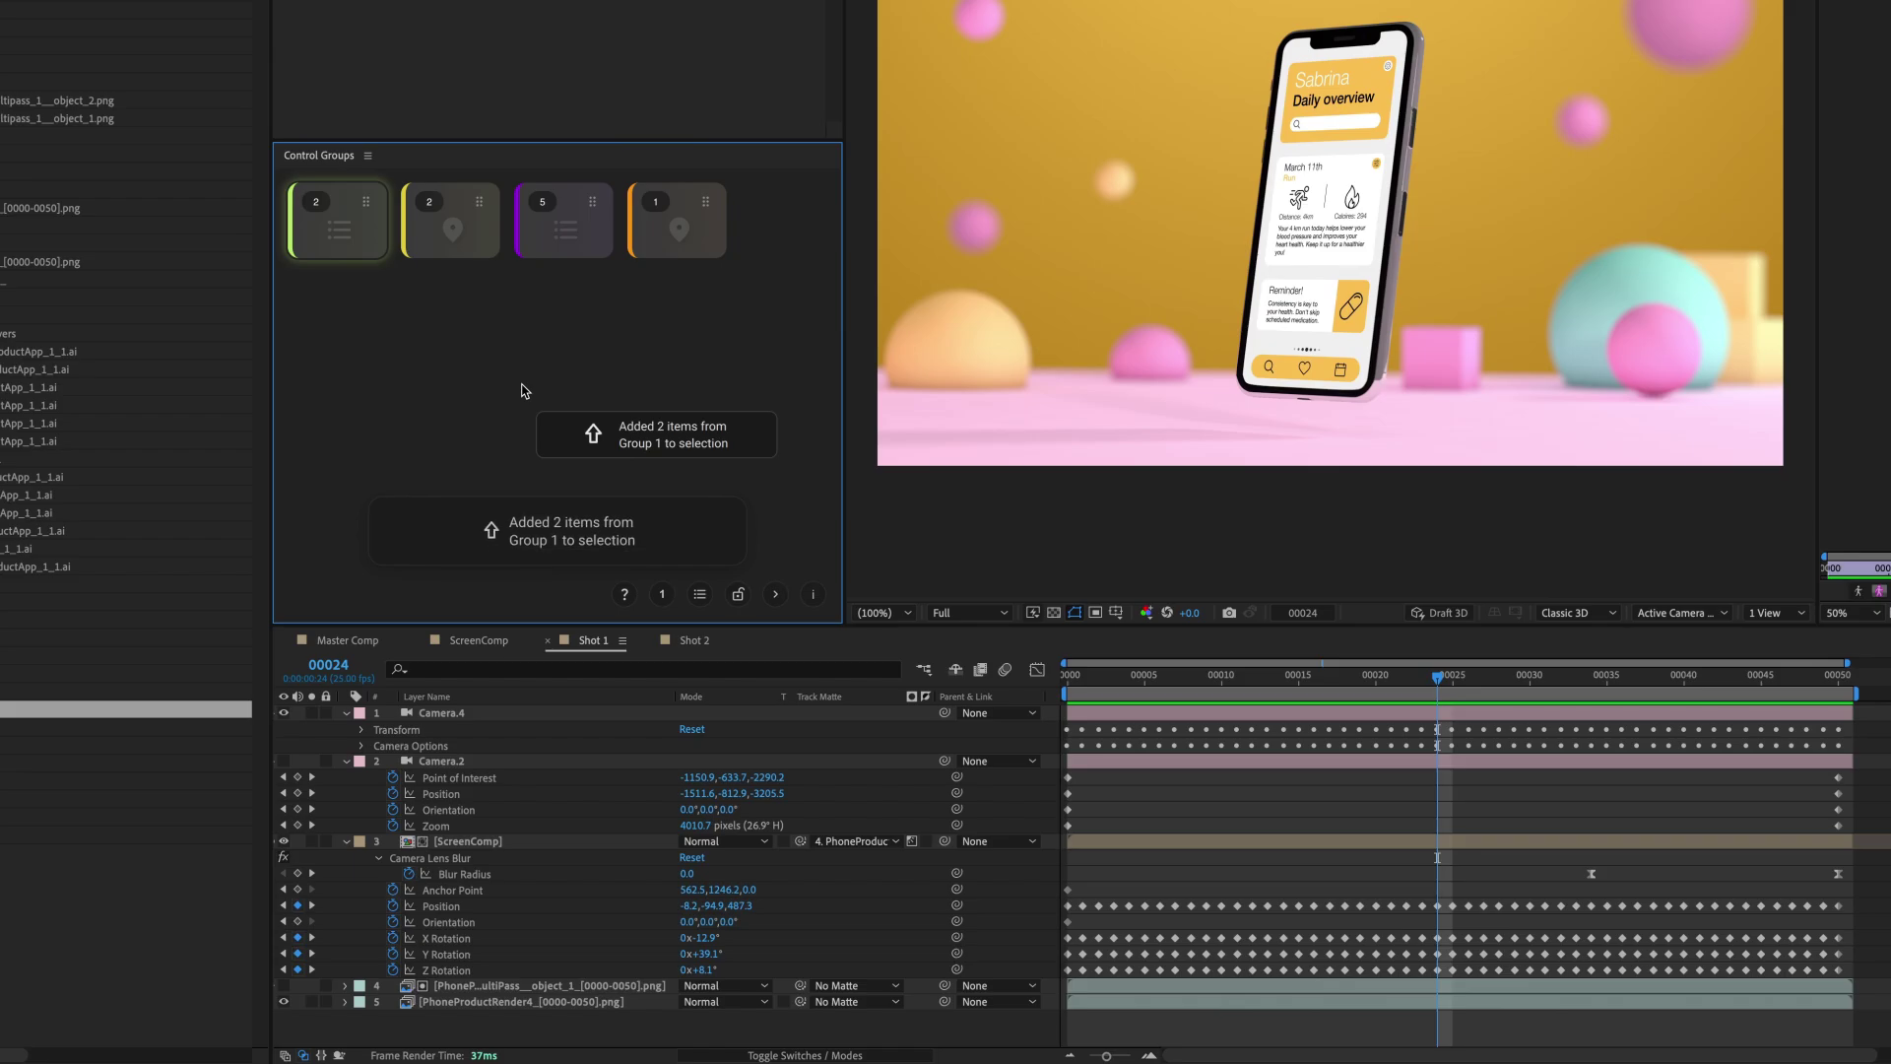
pyautogui.hotkey('shift', '3')
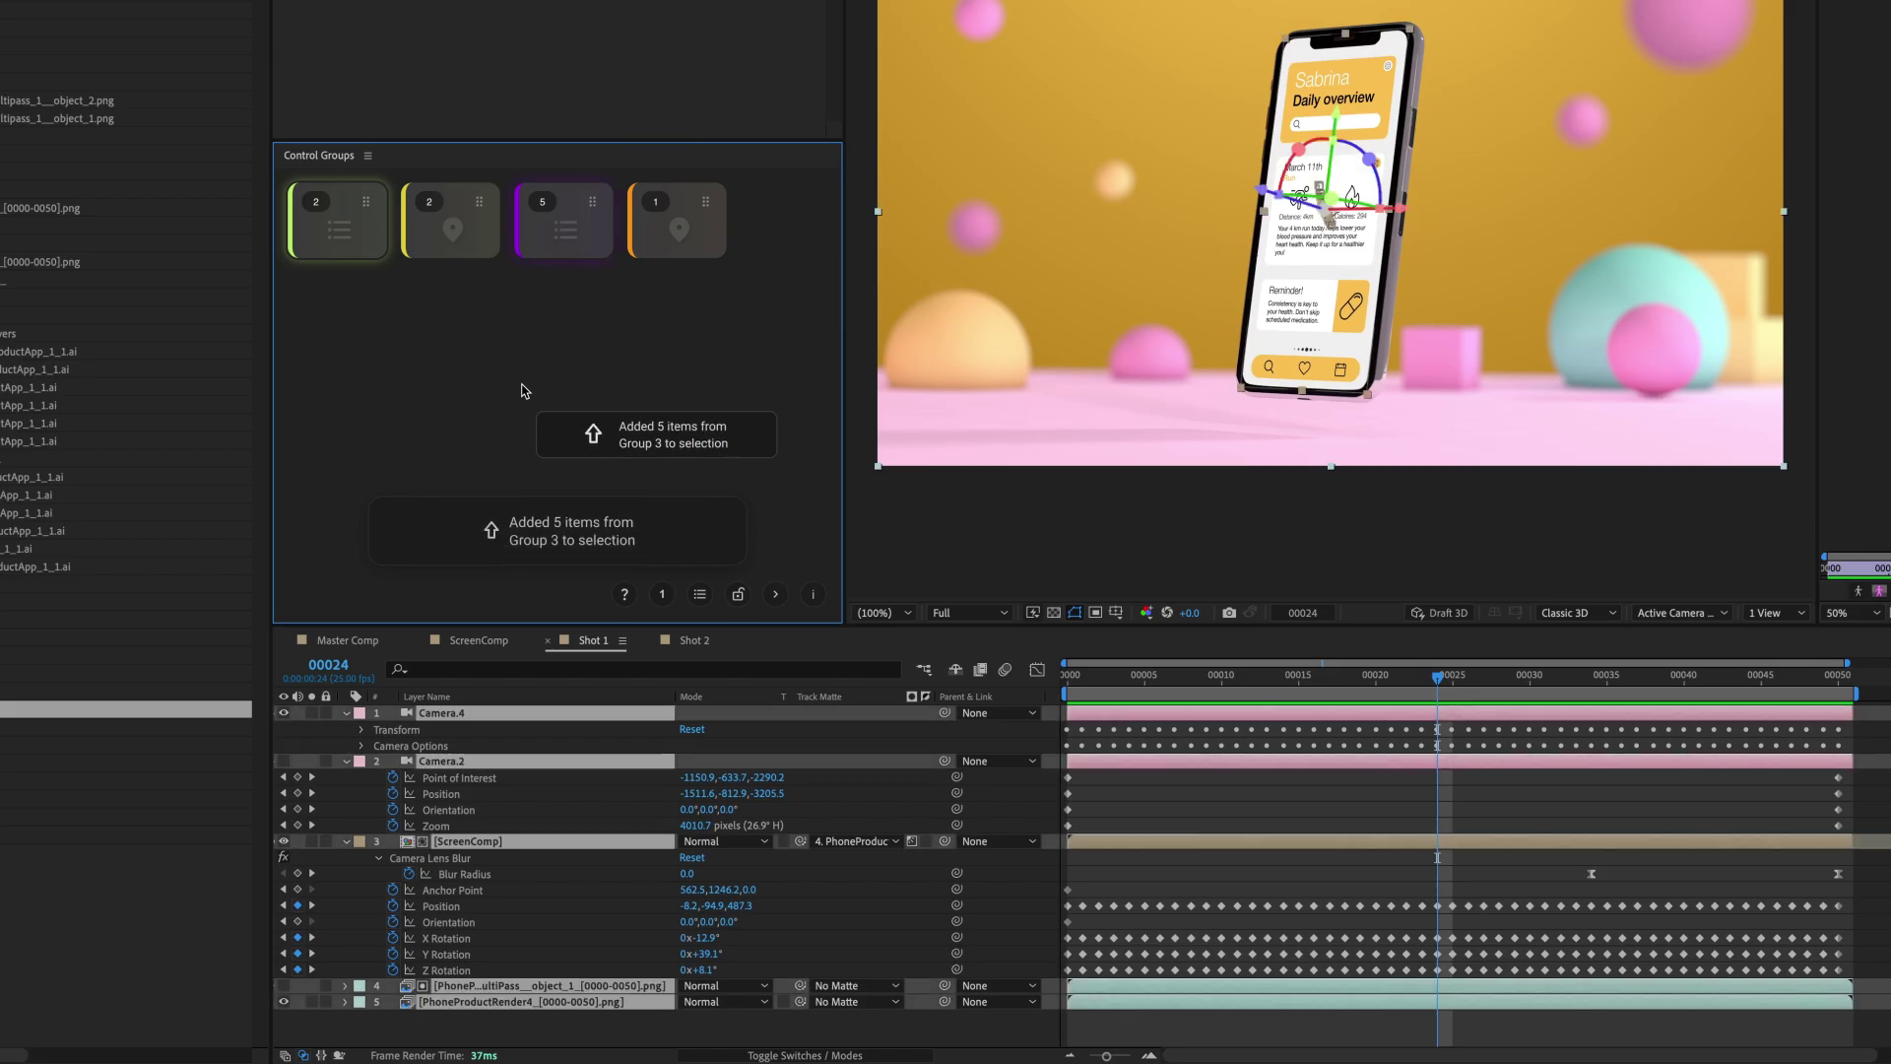
pyautogui.click(522, 391)
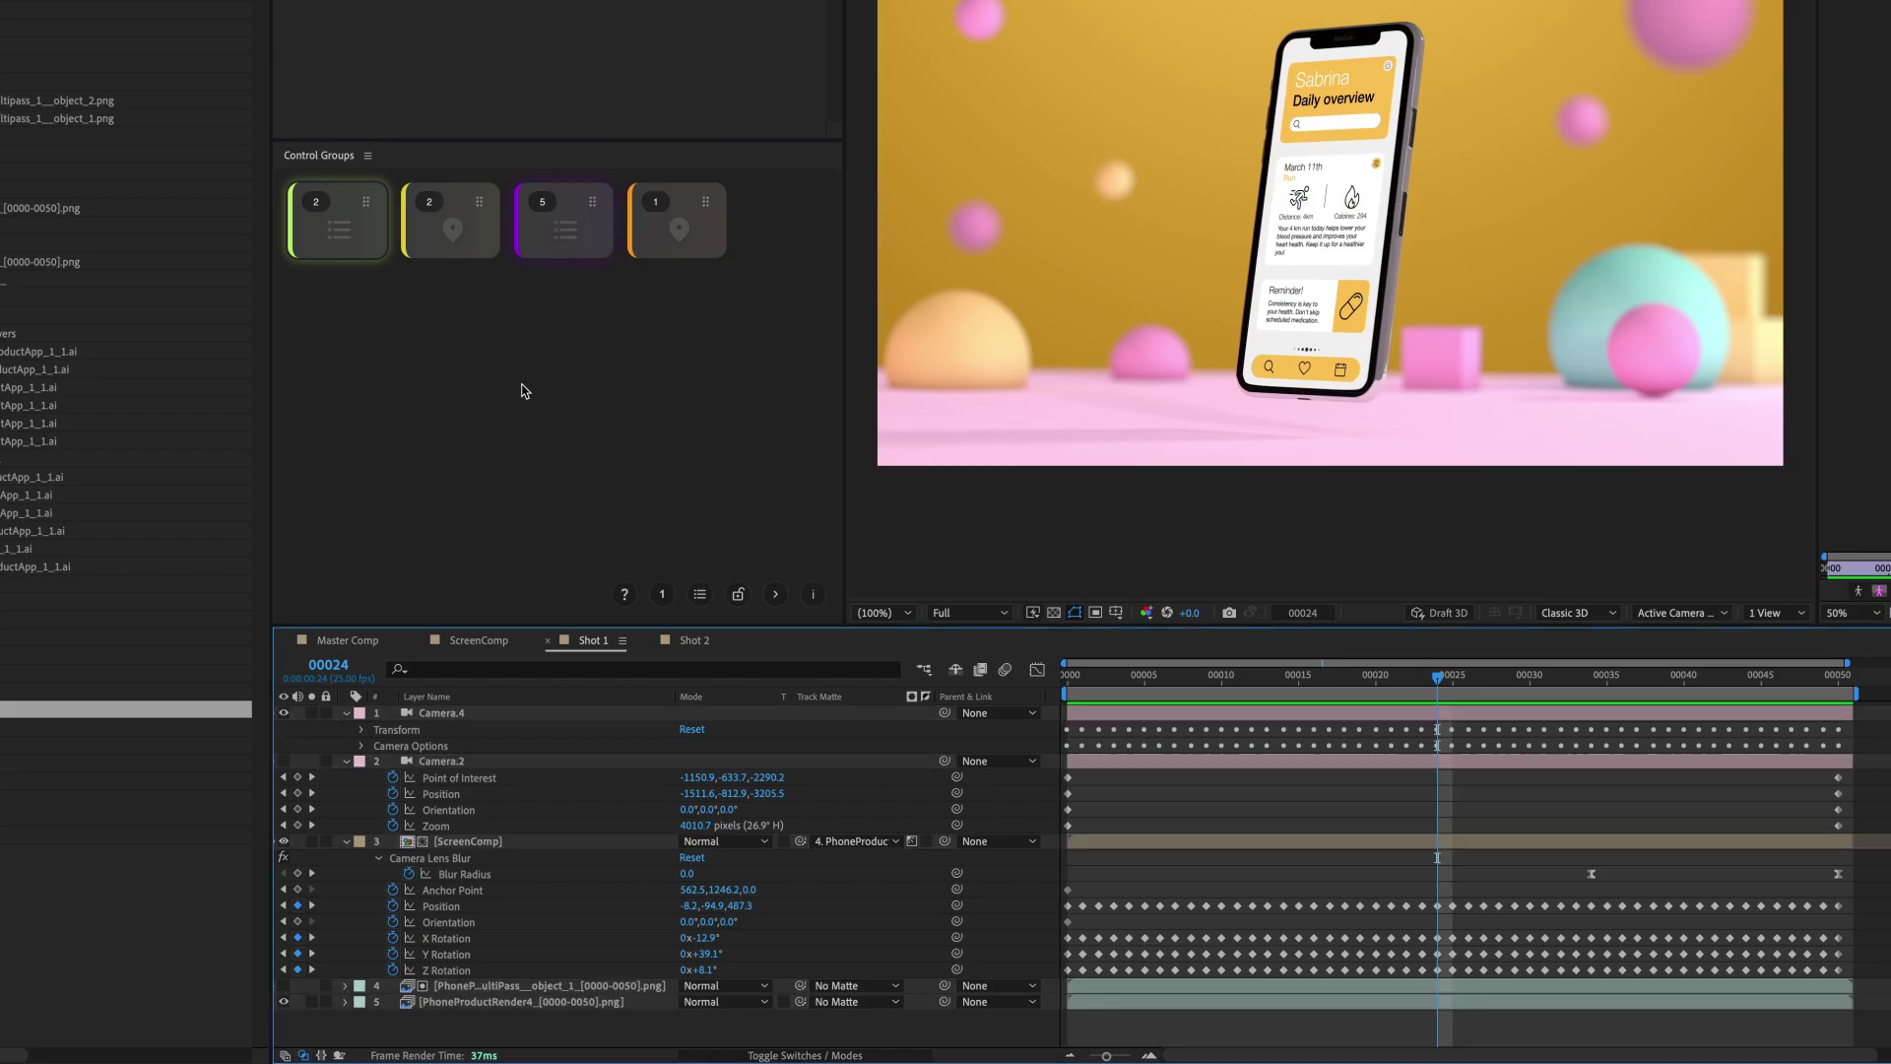
# Add Groups 2 and 4 to the selection, then reset it to only Group 2's layers.
pyautogui.hotkey('shift', '2')
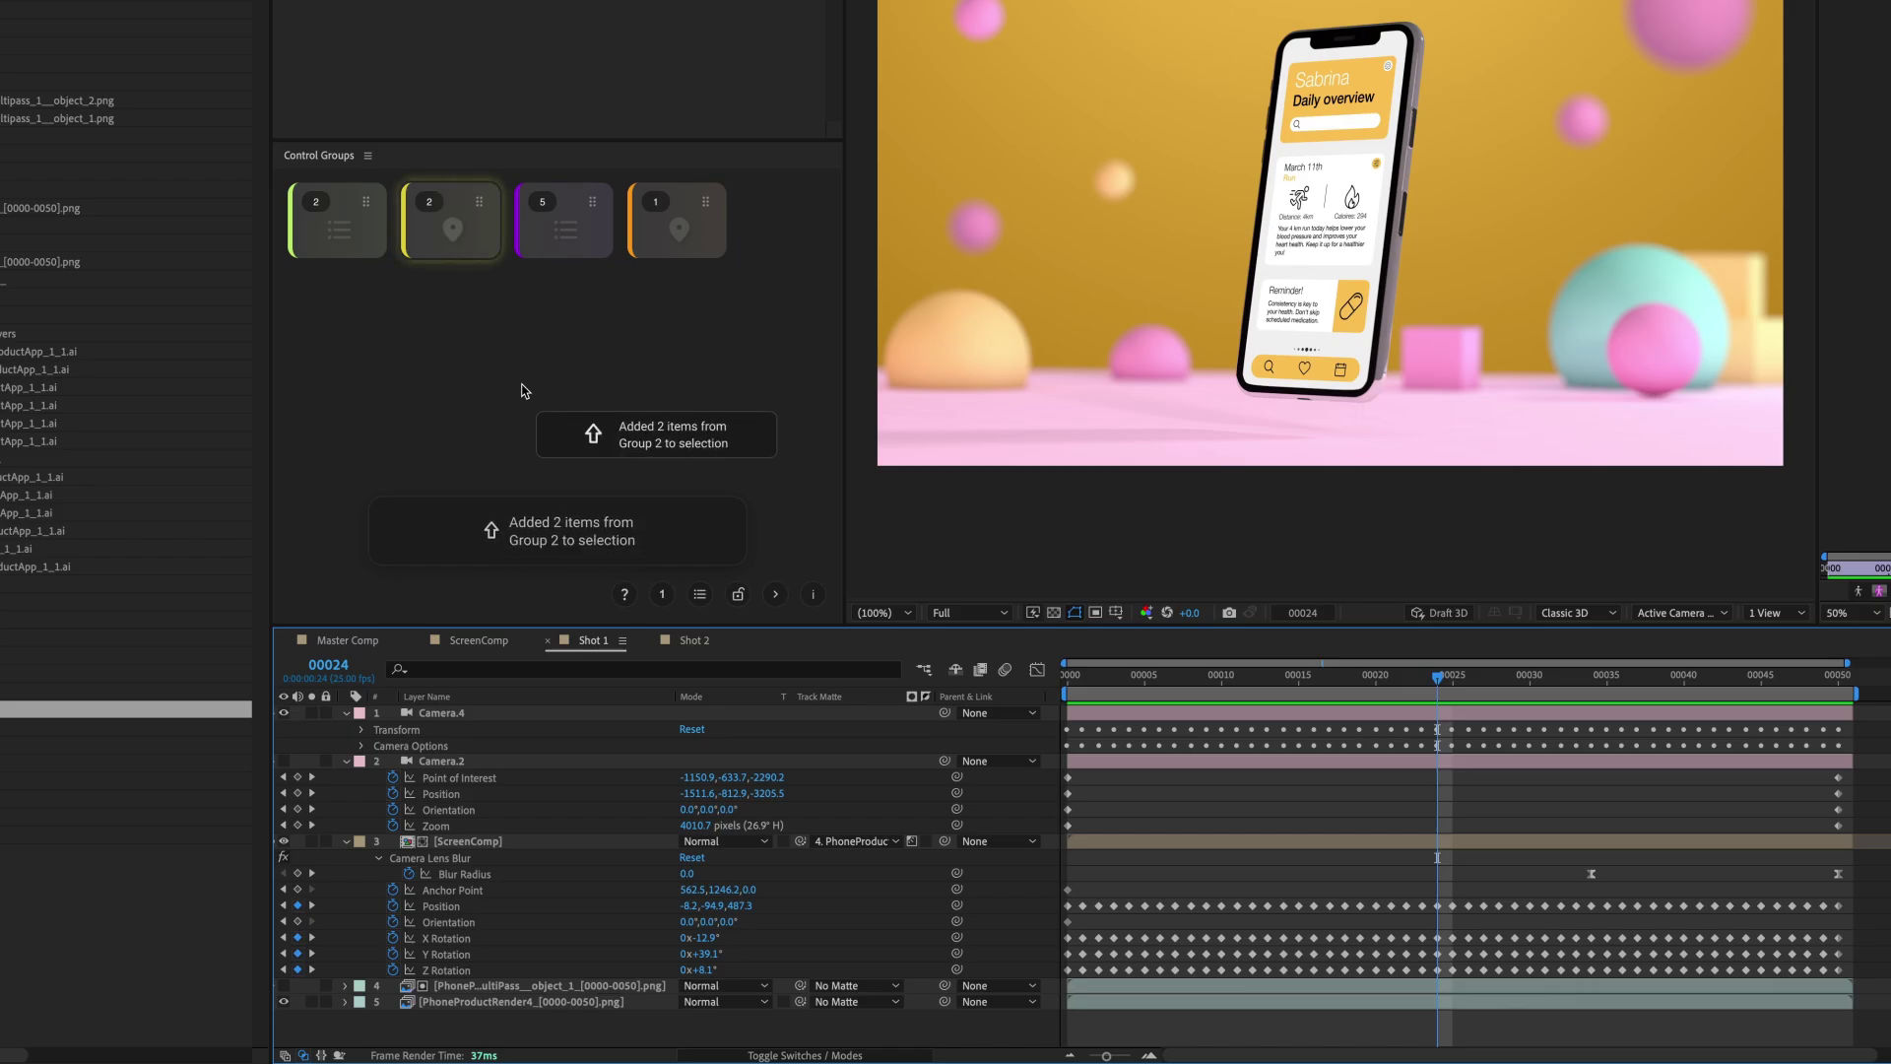
pyautogui.hotkey('shift', '4')
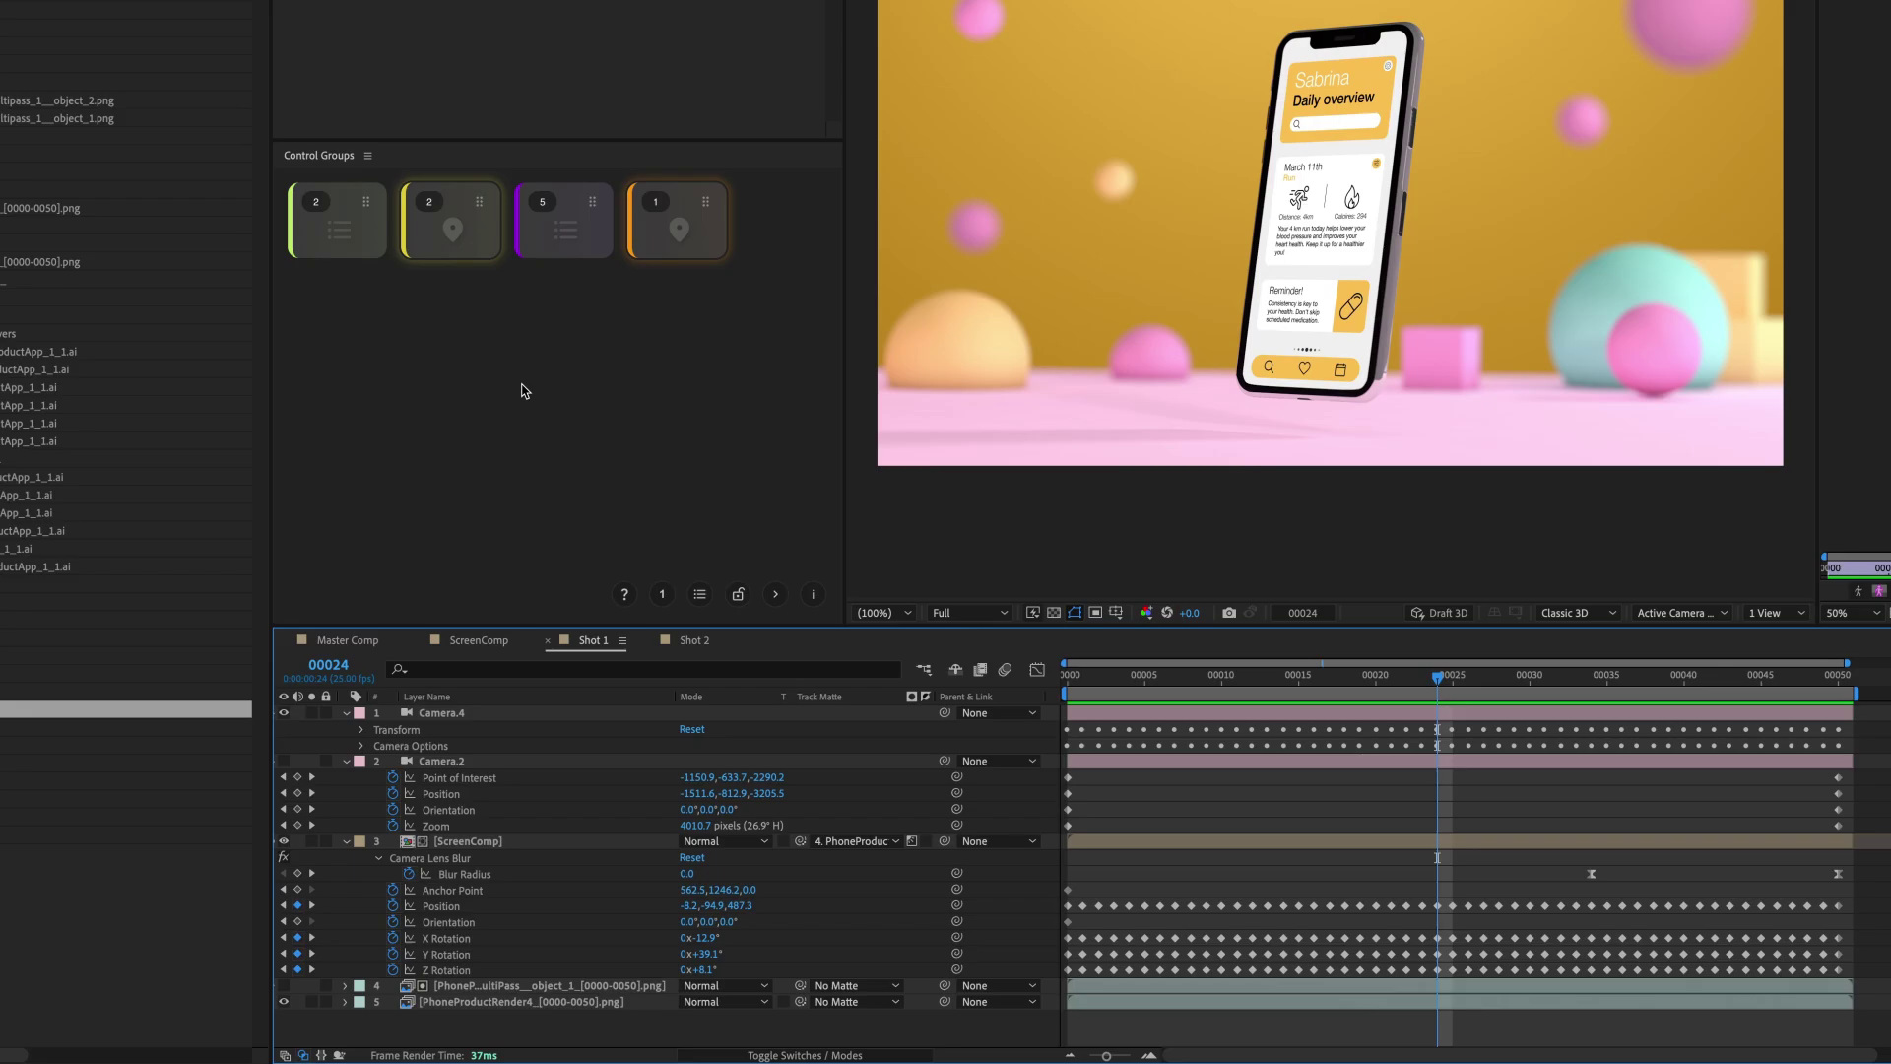
pyautogui.hotkey('ctrl', 'shift', 'a')
pyautogui.hotkey('shift', '2')
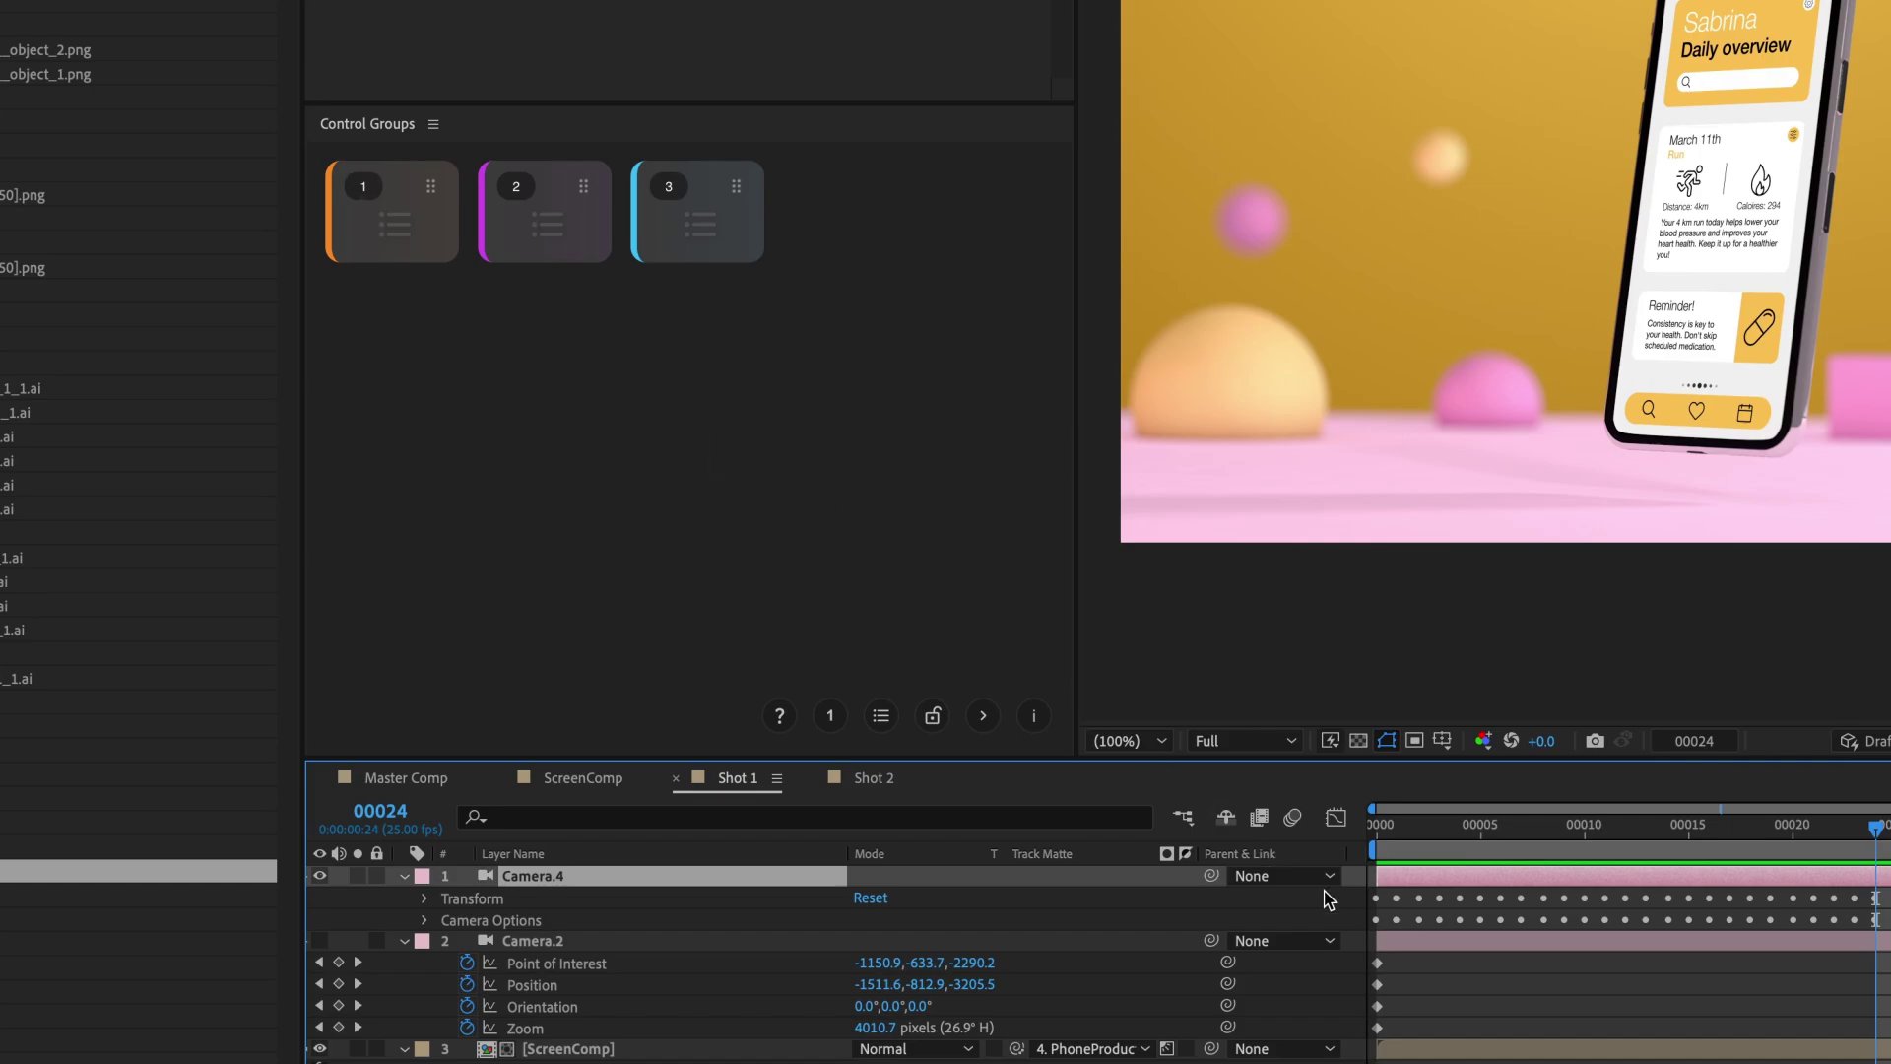
# Add Camera.2 to Group 1, then delete Group 1 and its layers.
pyautogui.keyDown('shift'); pyautogui.click(1393, 939); pyautogui.keyUp('shift')
pyautogui.hotkey('shift', '1')
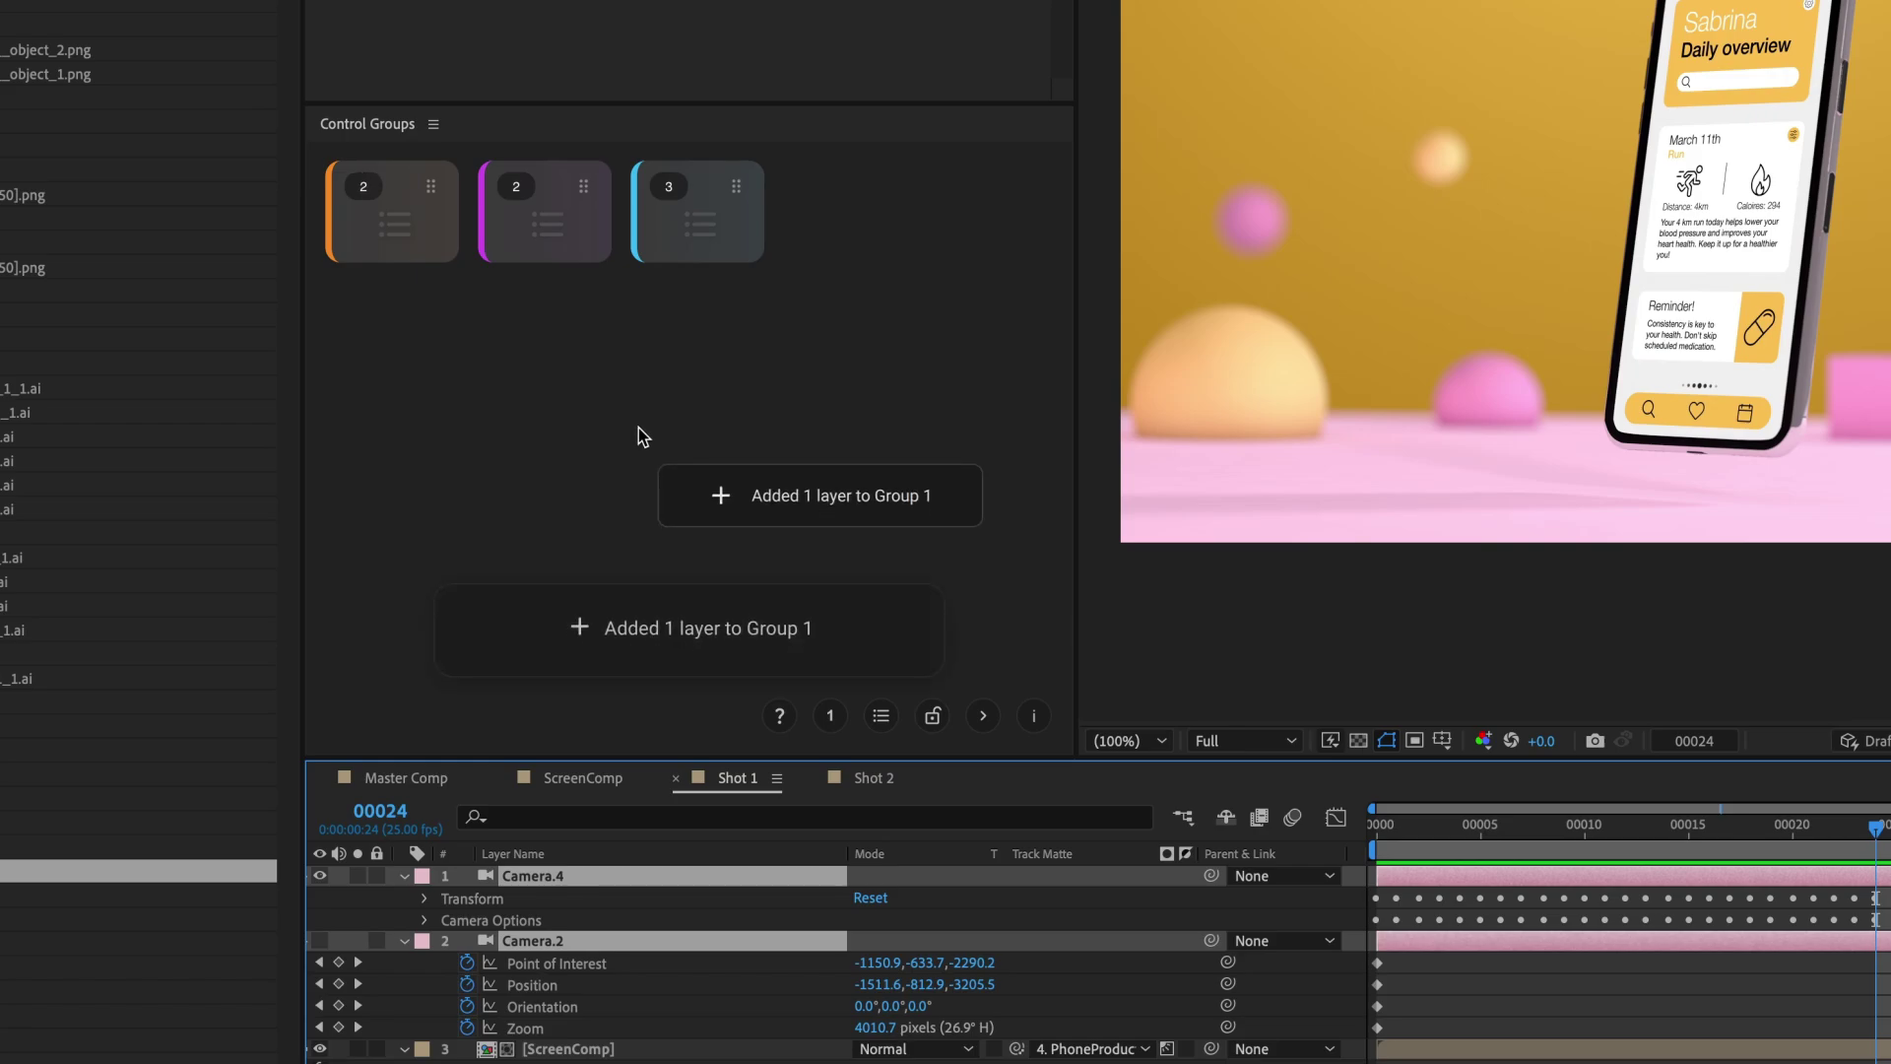
pyautogui.hotkey('alt', '1')
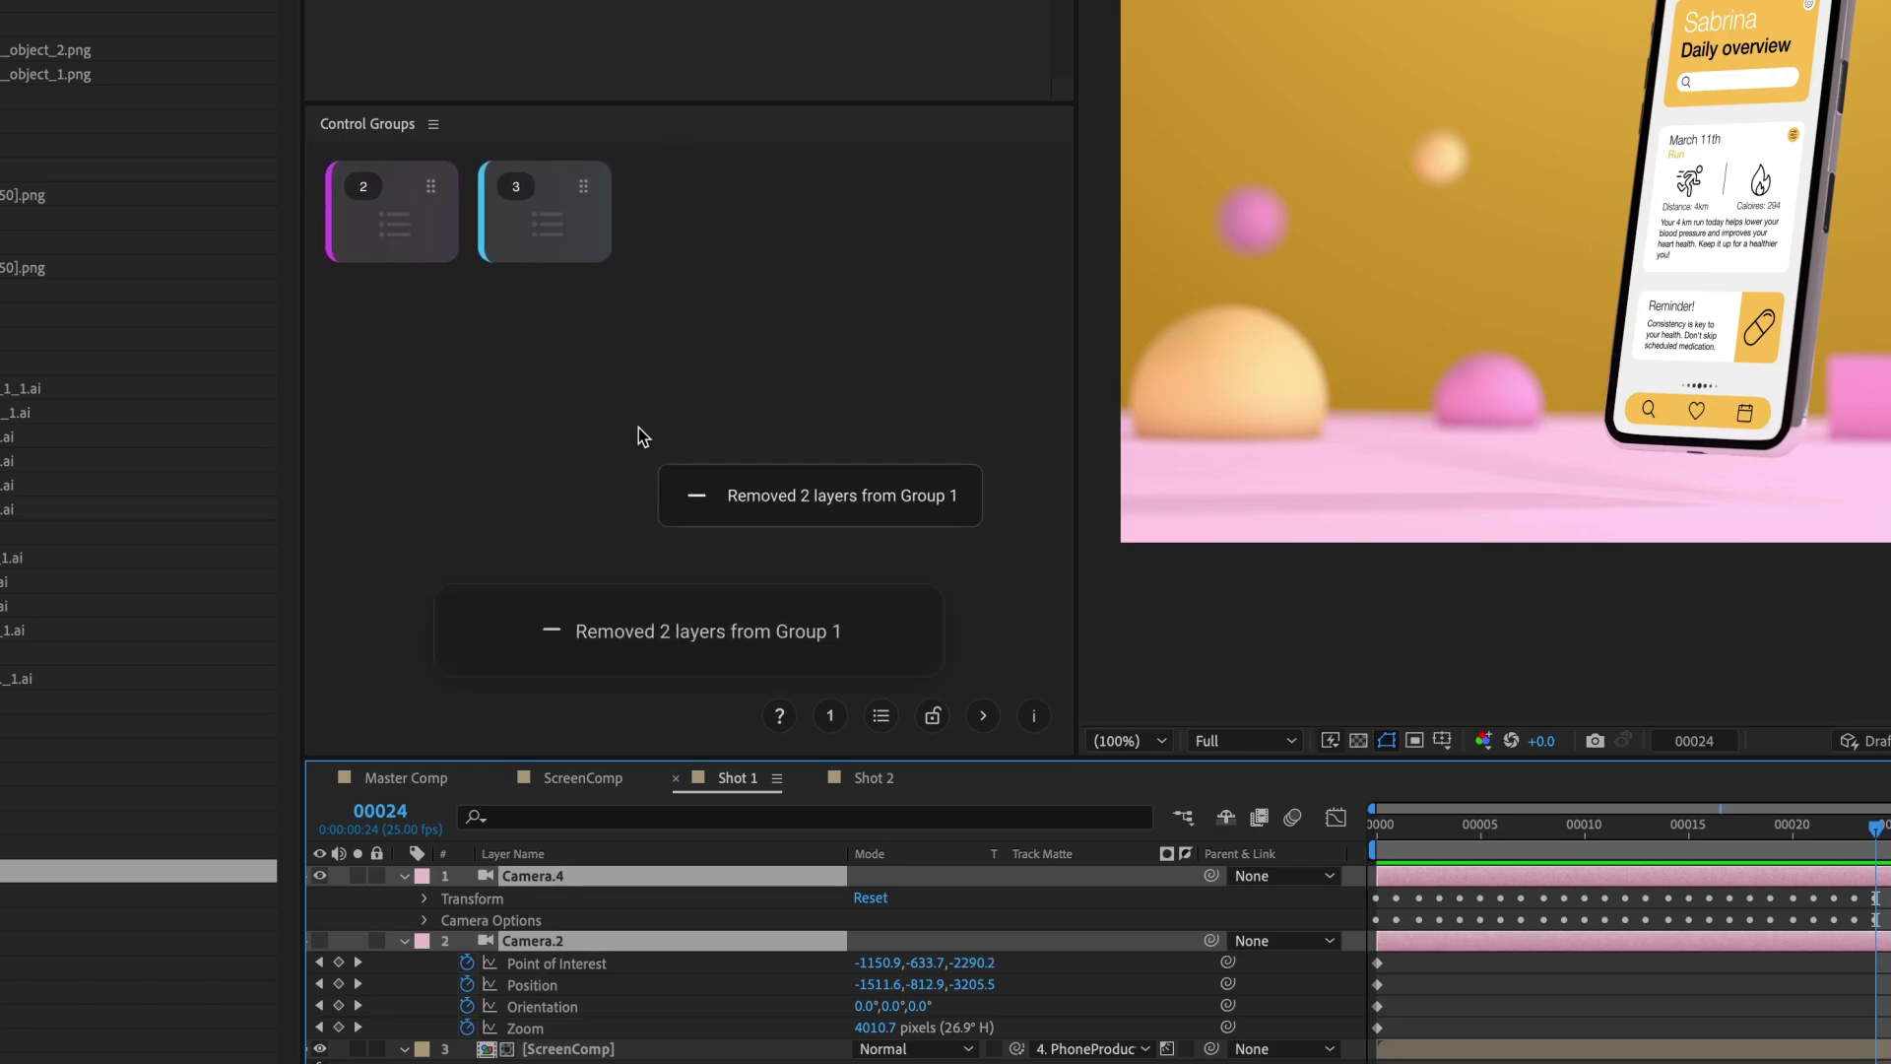
# Move Camera.4 alone into new Group 4, then recall Camera.2's Group 2.
pyautogui.click(1393, 971)
pyautogui.click(1422, 877)
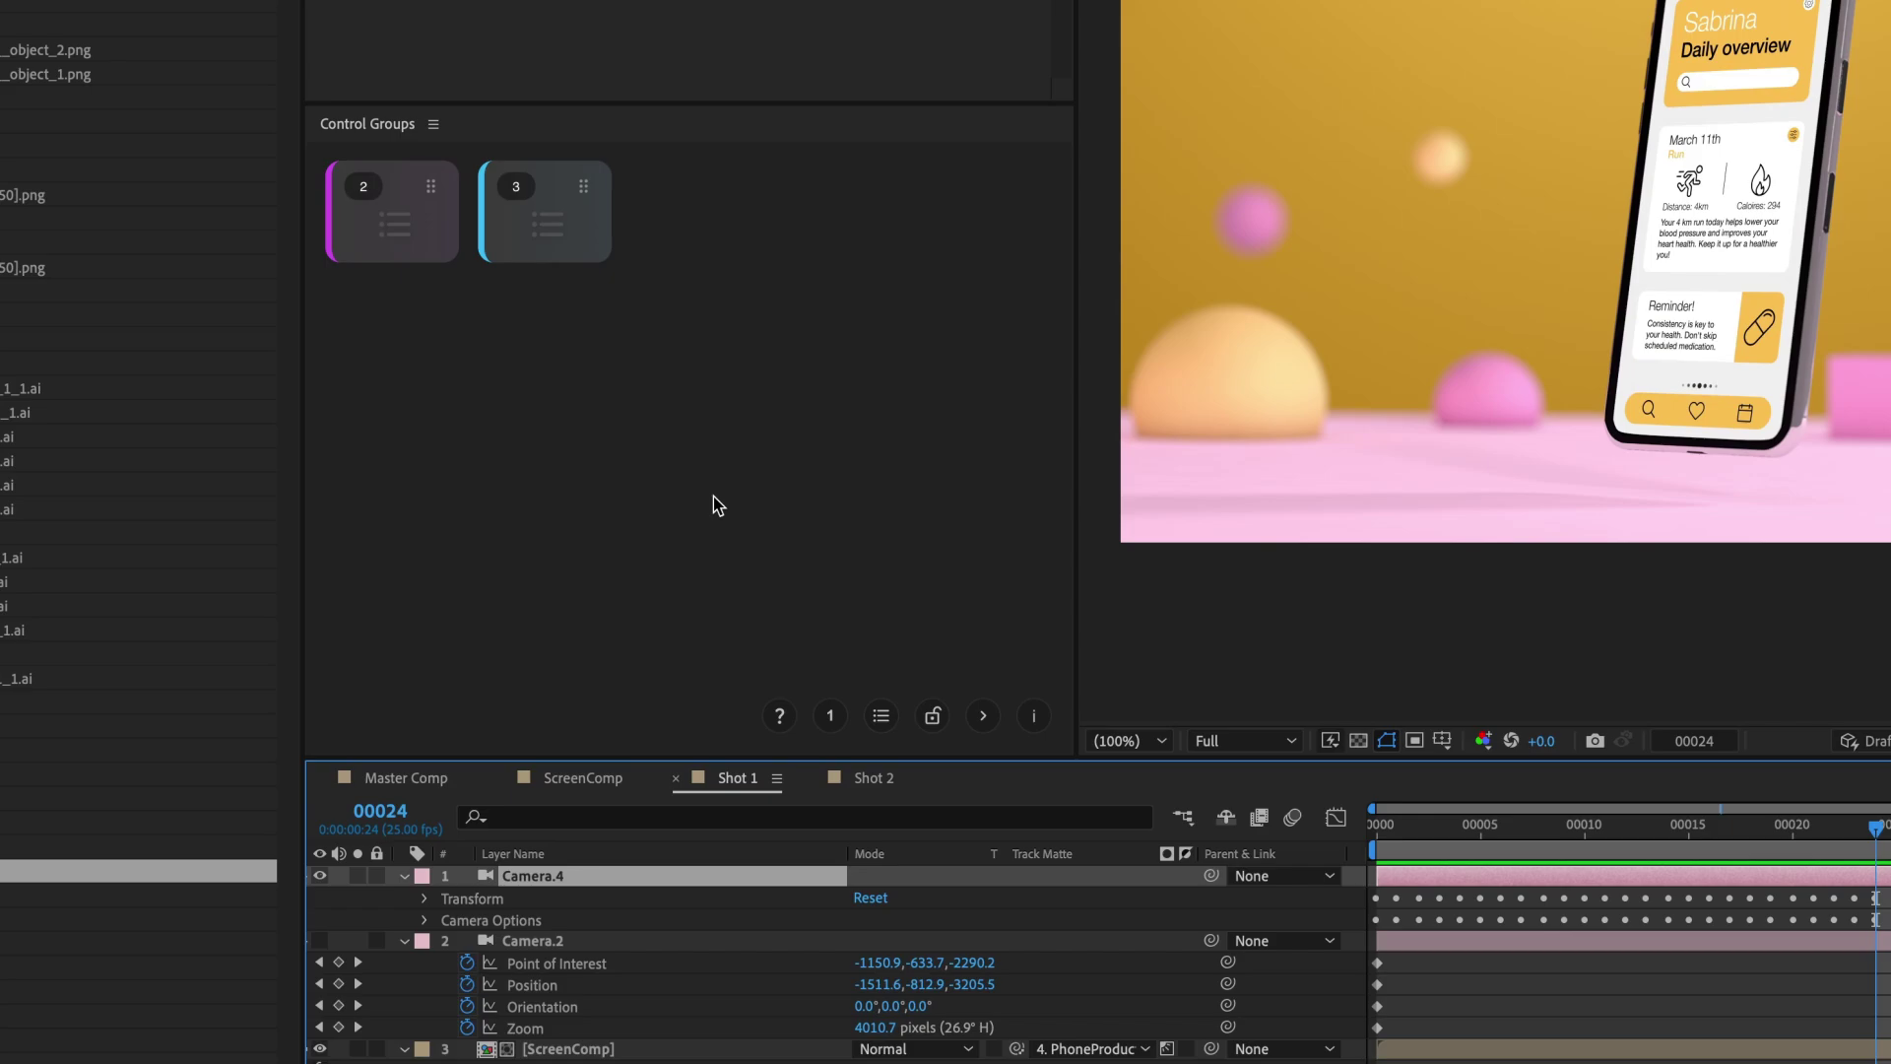
pyautogui.hotkey('ctrl', 'shift', '4')
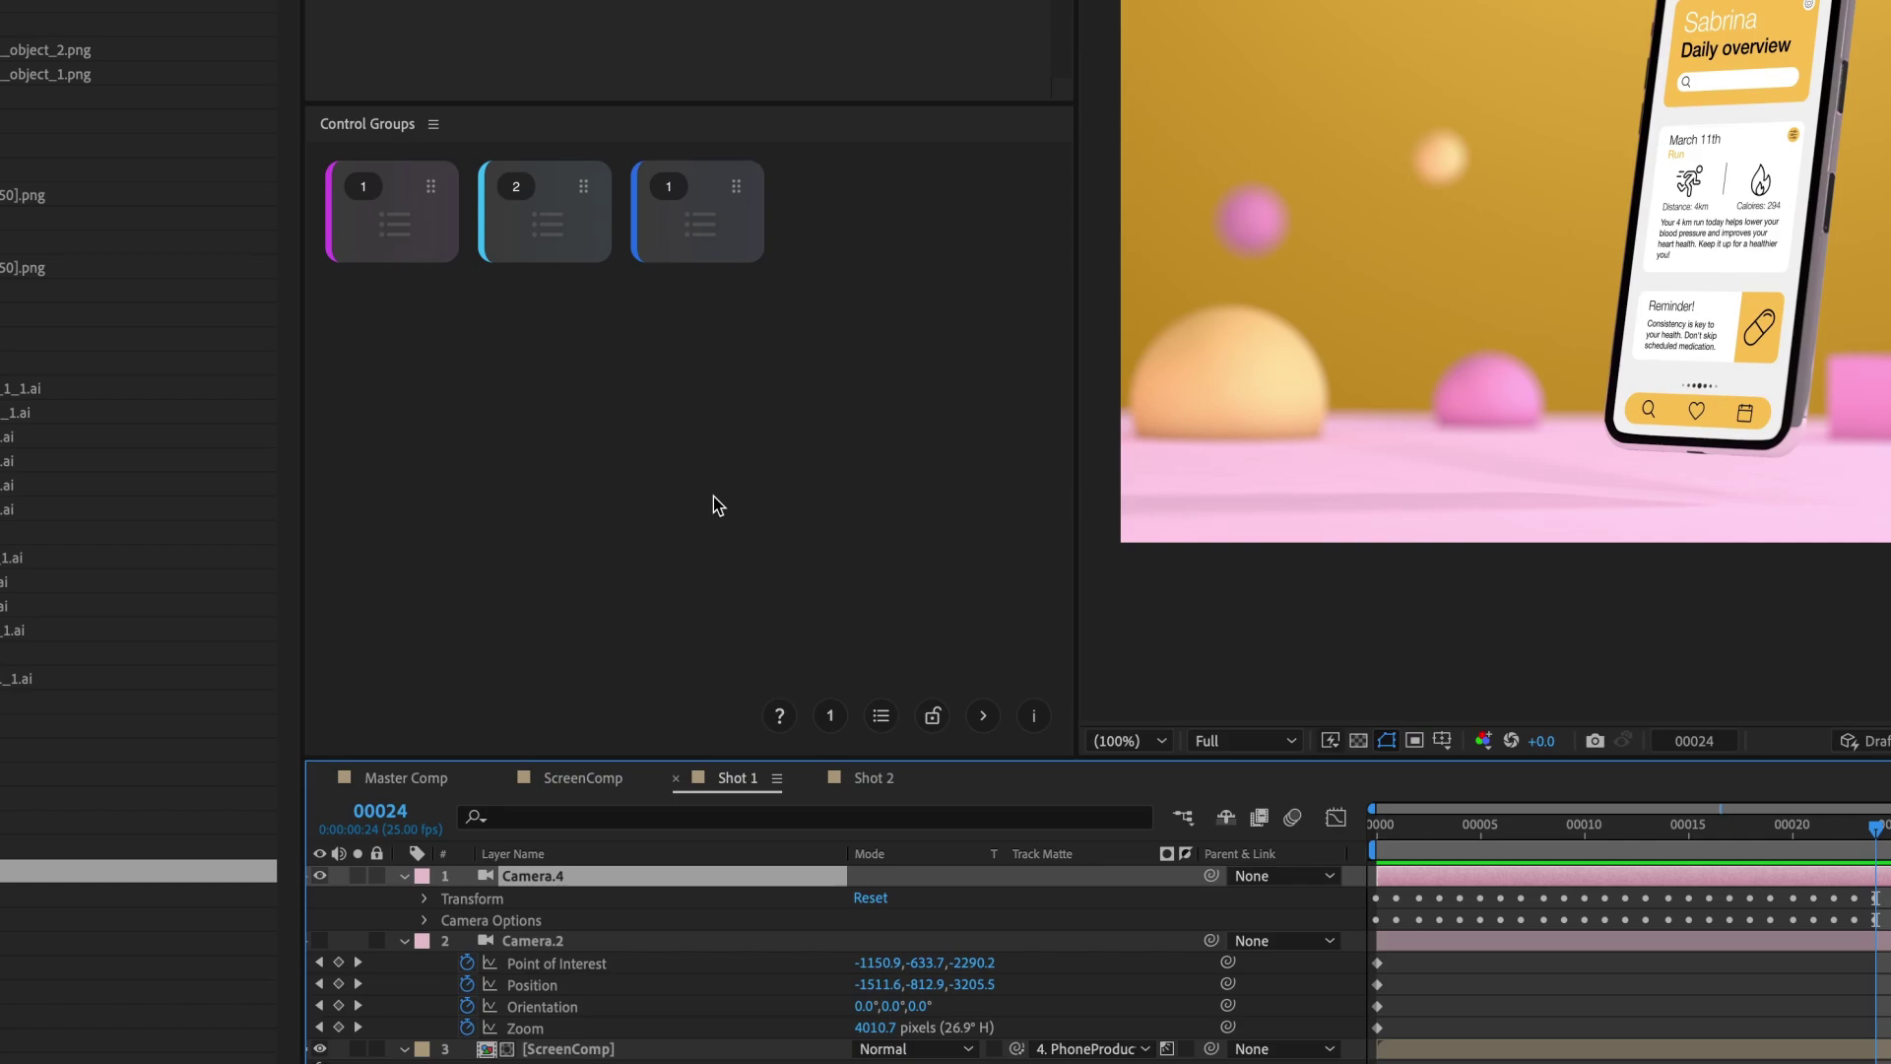
pyautogui.press('2')
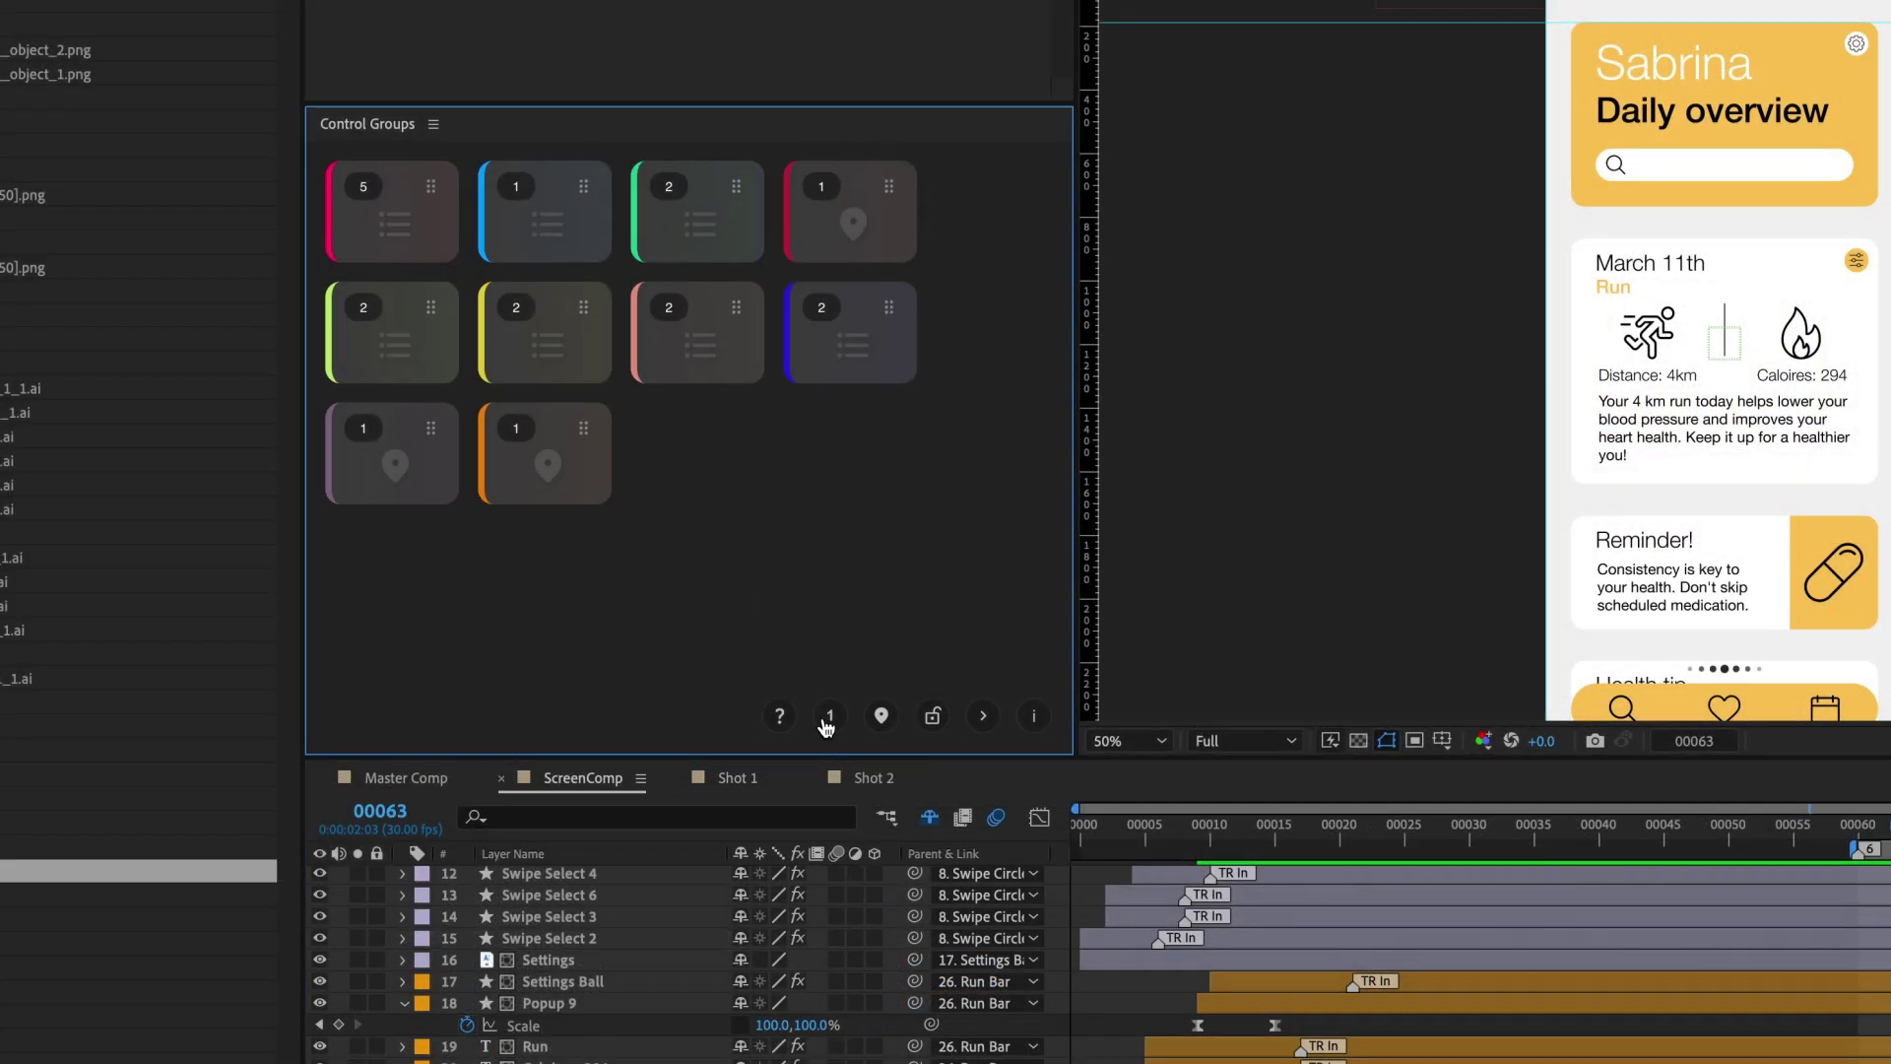
# Switch the Control Groups panel to Space 2, then Spaces 1, 9 and finally 10.
pyautogui.click(830, 716)
pyautogui.click(897, 314)
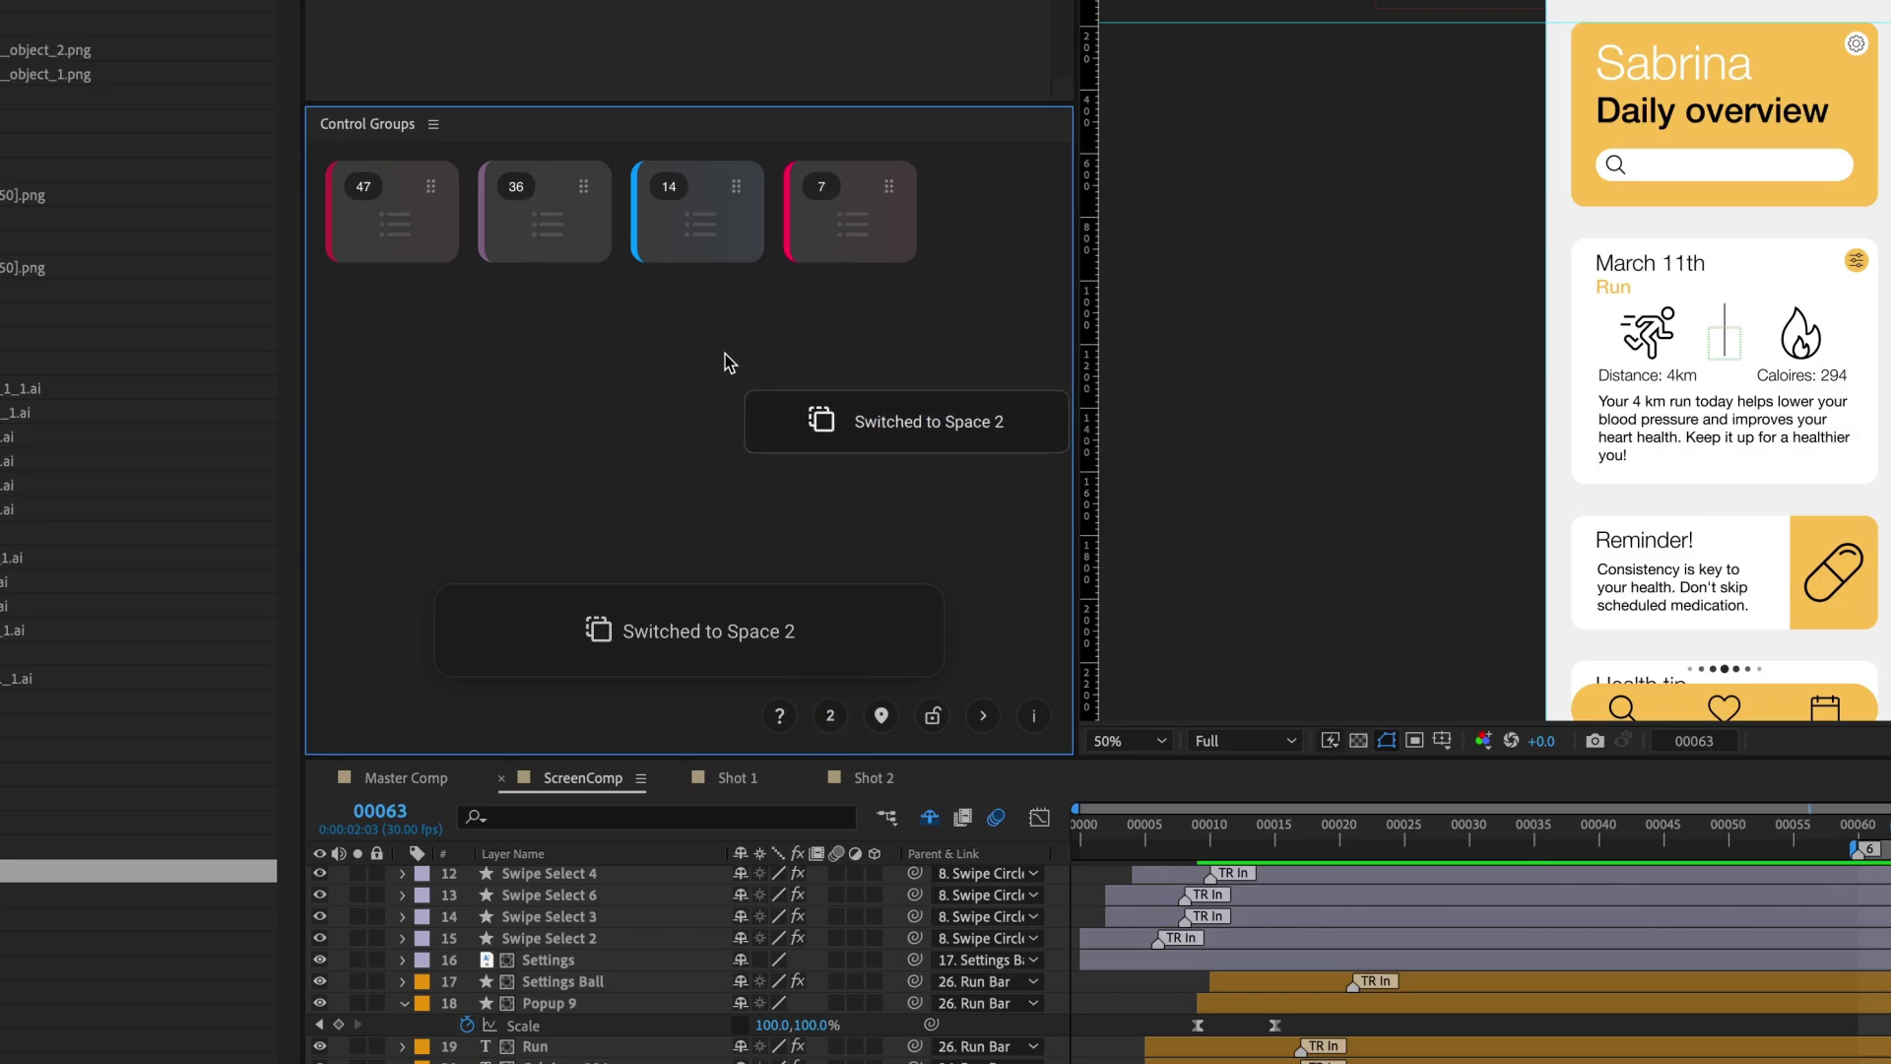
pyautogui.hotkey('alt', '1')
pyautogui.hotkey('alt', '9')
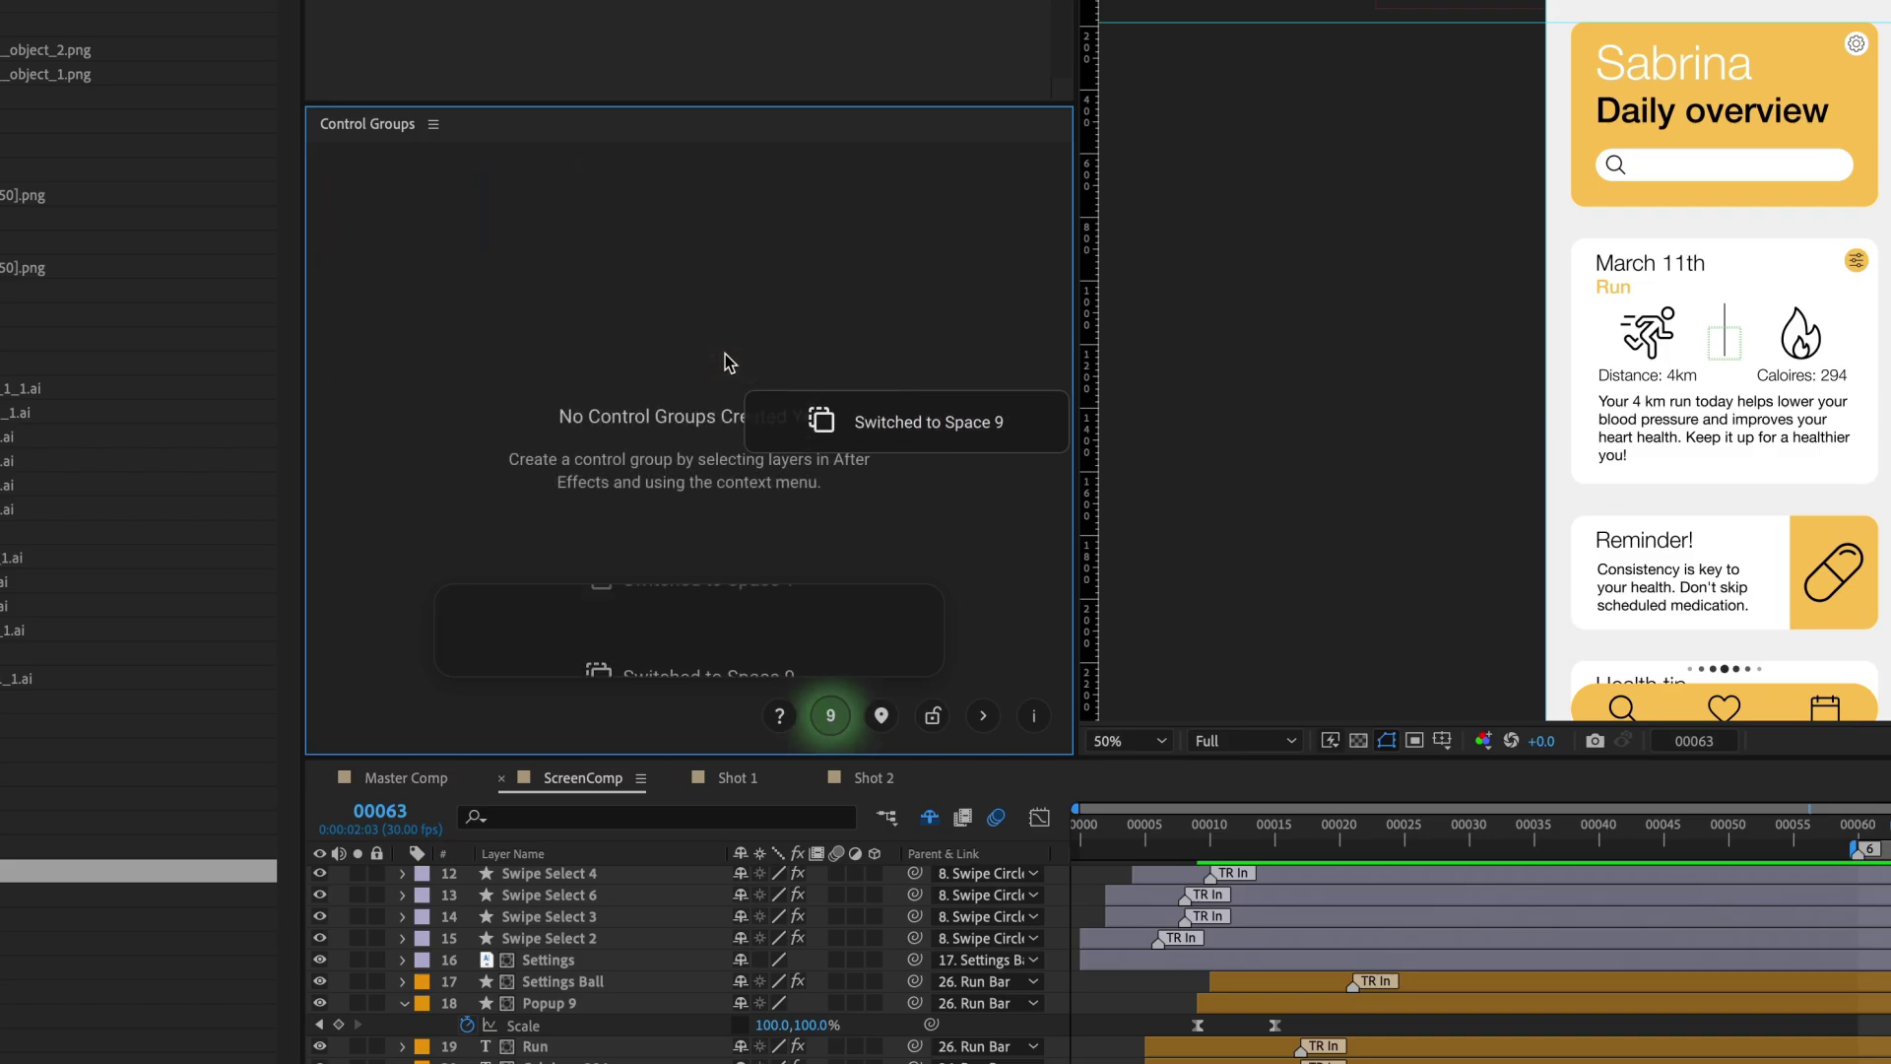
pyautogui.hotkey('alt', '0')
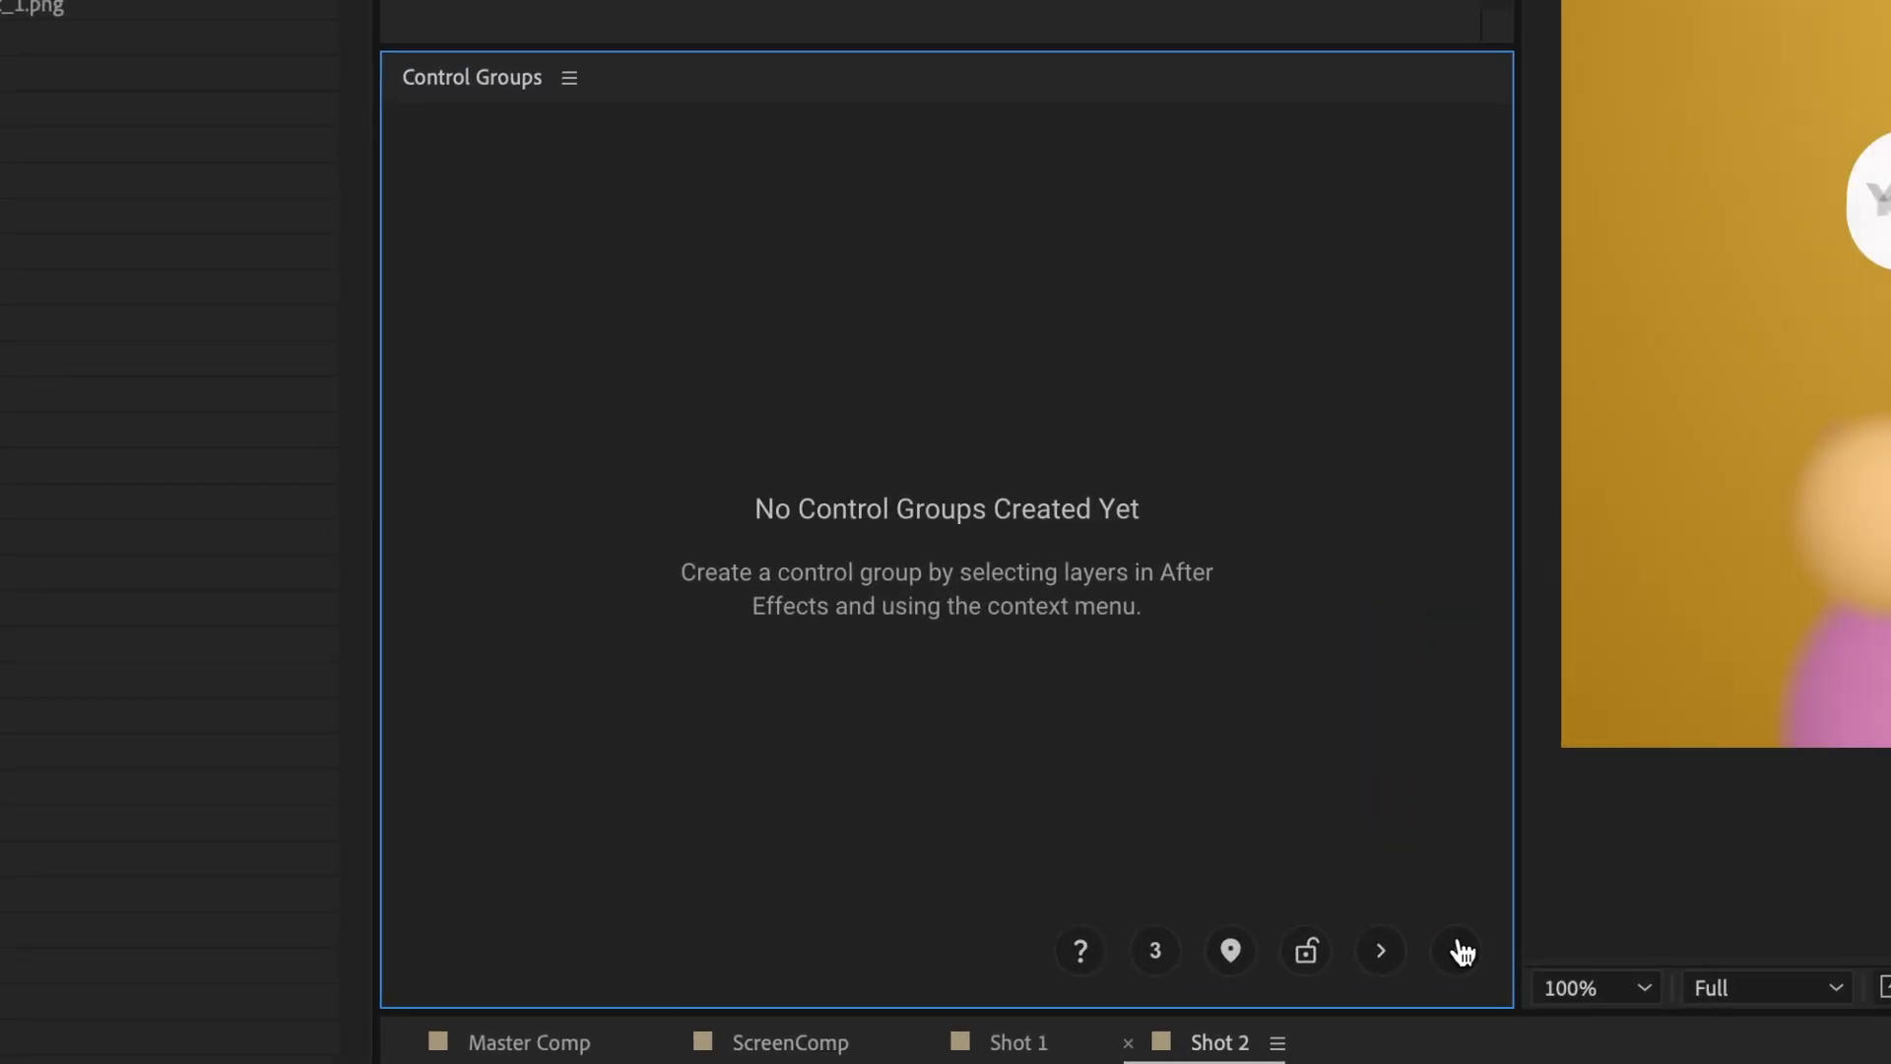
# Open the Shortcuts settings and review the Kalimba Bottle sound effects assigned to each action.
pyautogui.click(1463, 951)
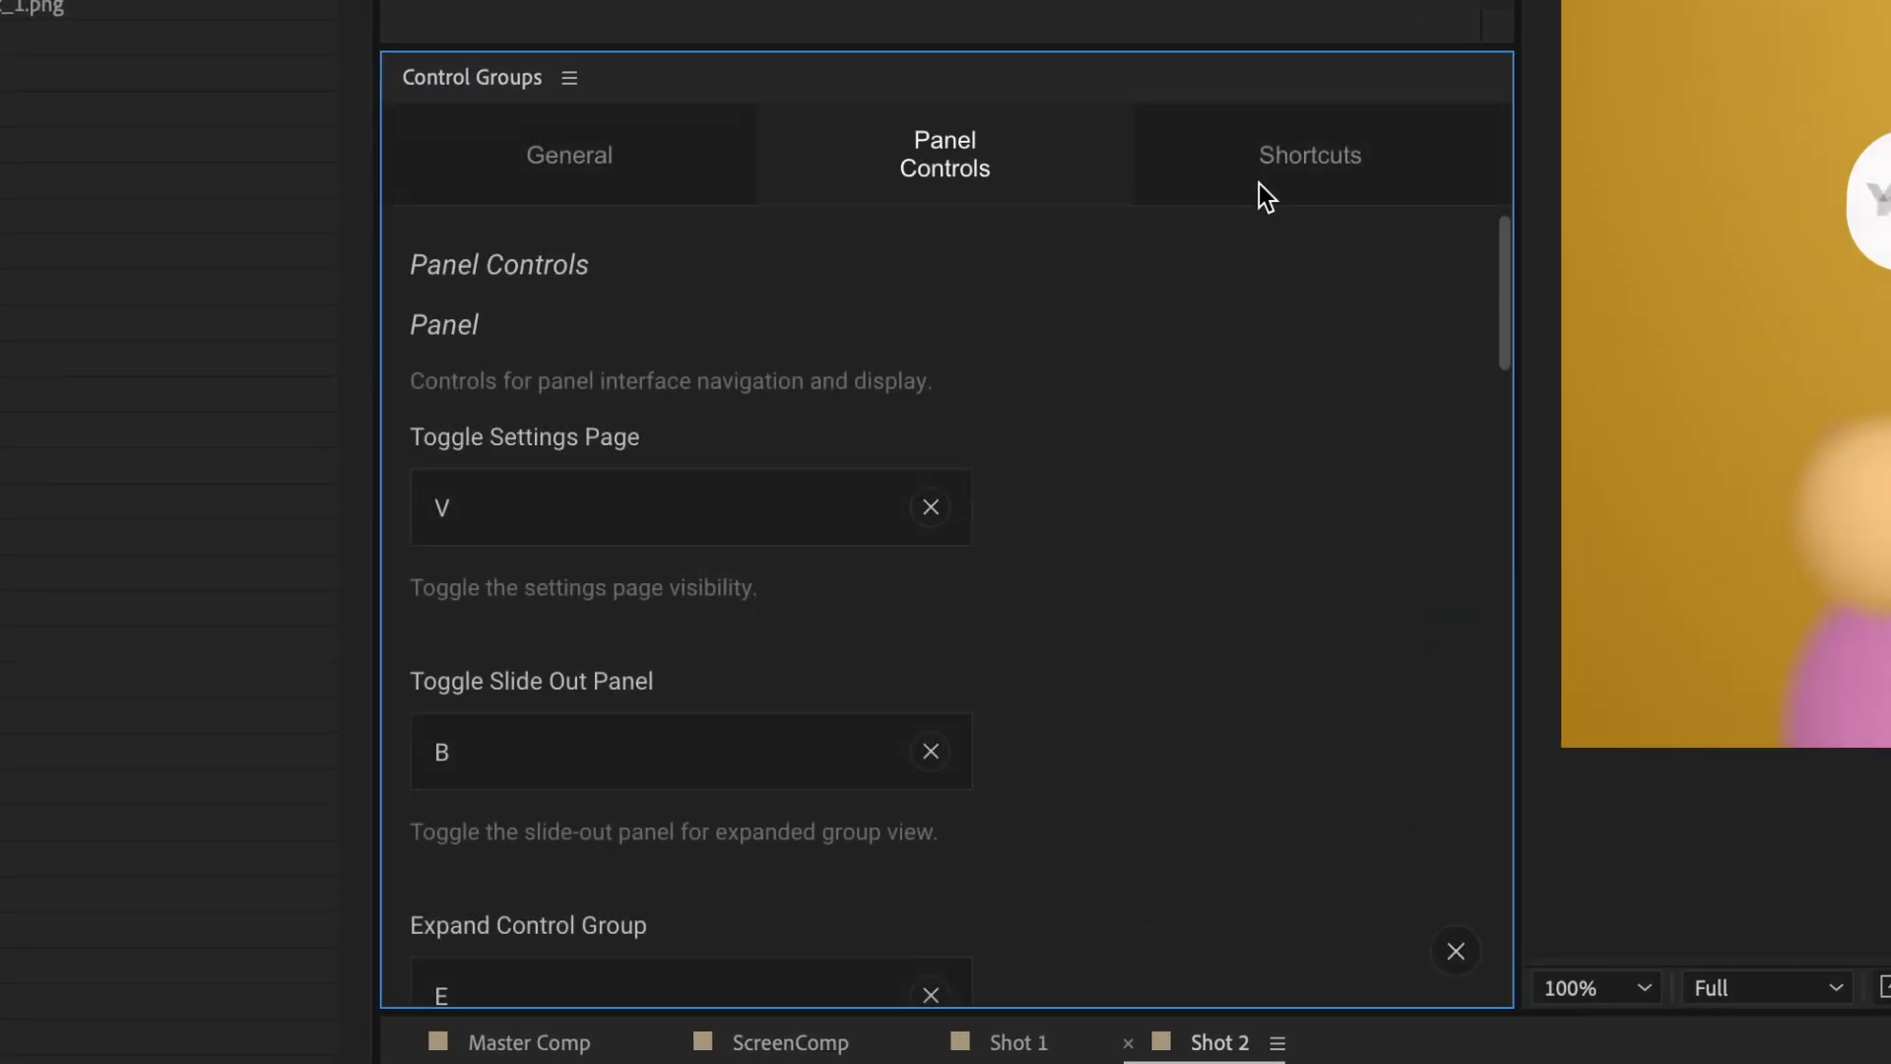
pyautogui.click(1255, 142)
pyautogui.scroll(-15, 963, 511)
pyautogui.scroll(-2, 962, 511)
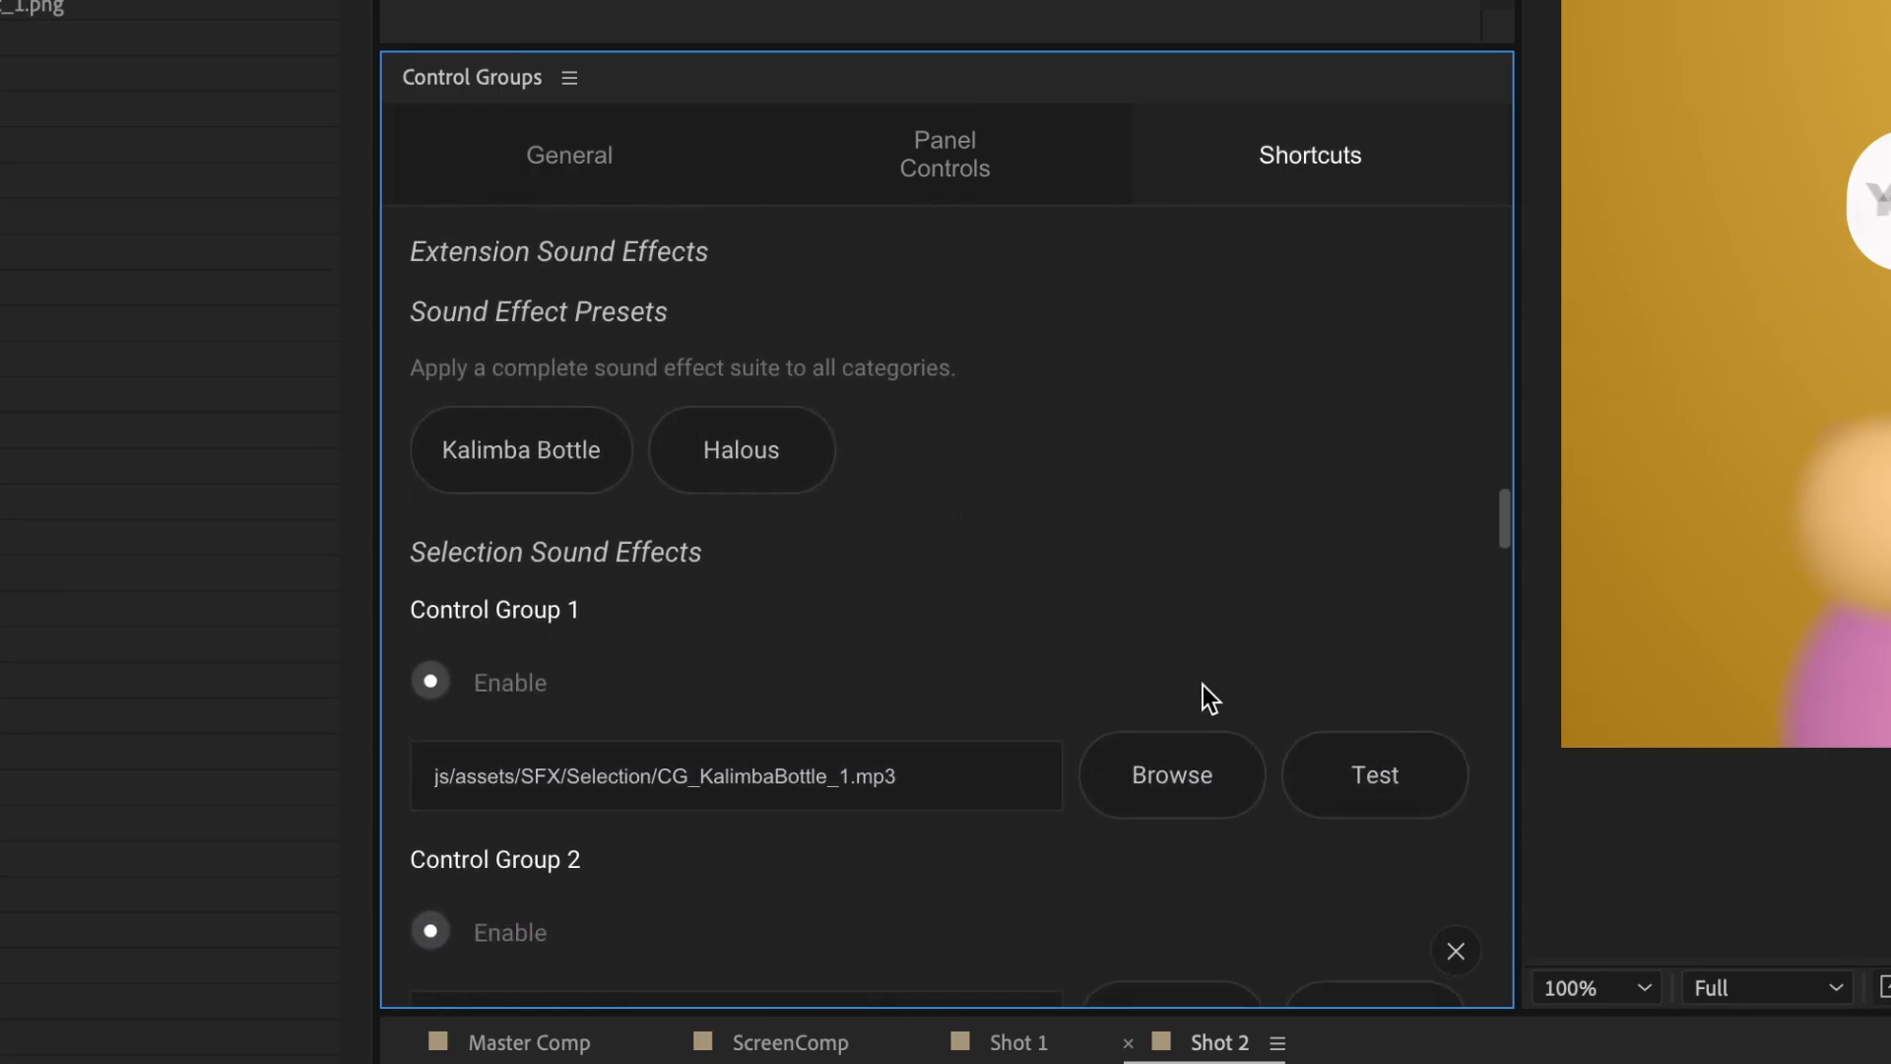
pyautogui.scroll(-10, 1356, 798)
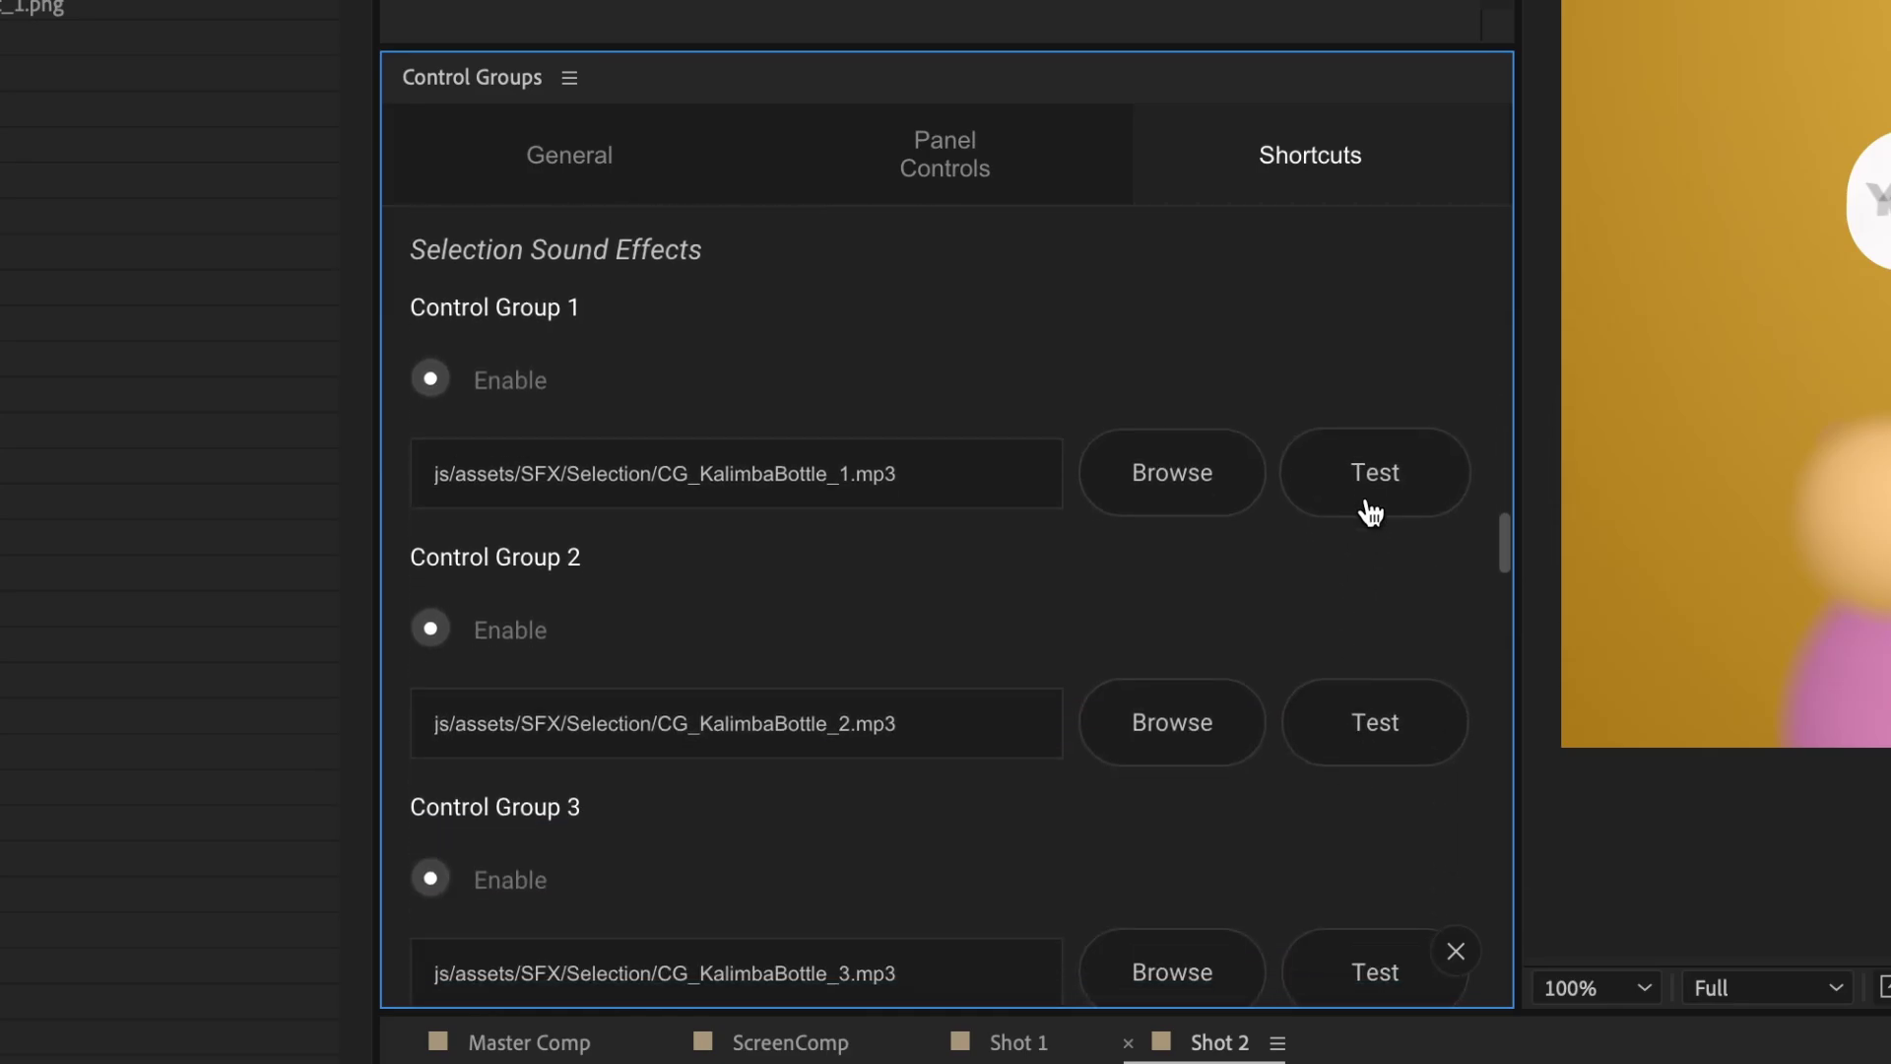
pyautogui.scroll(-15, 1279, 630)
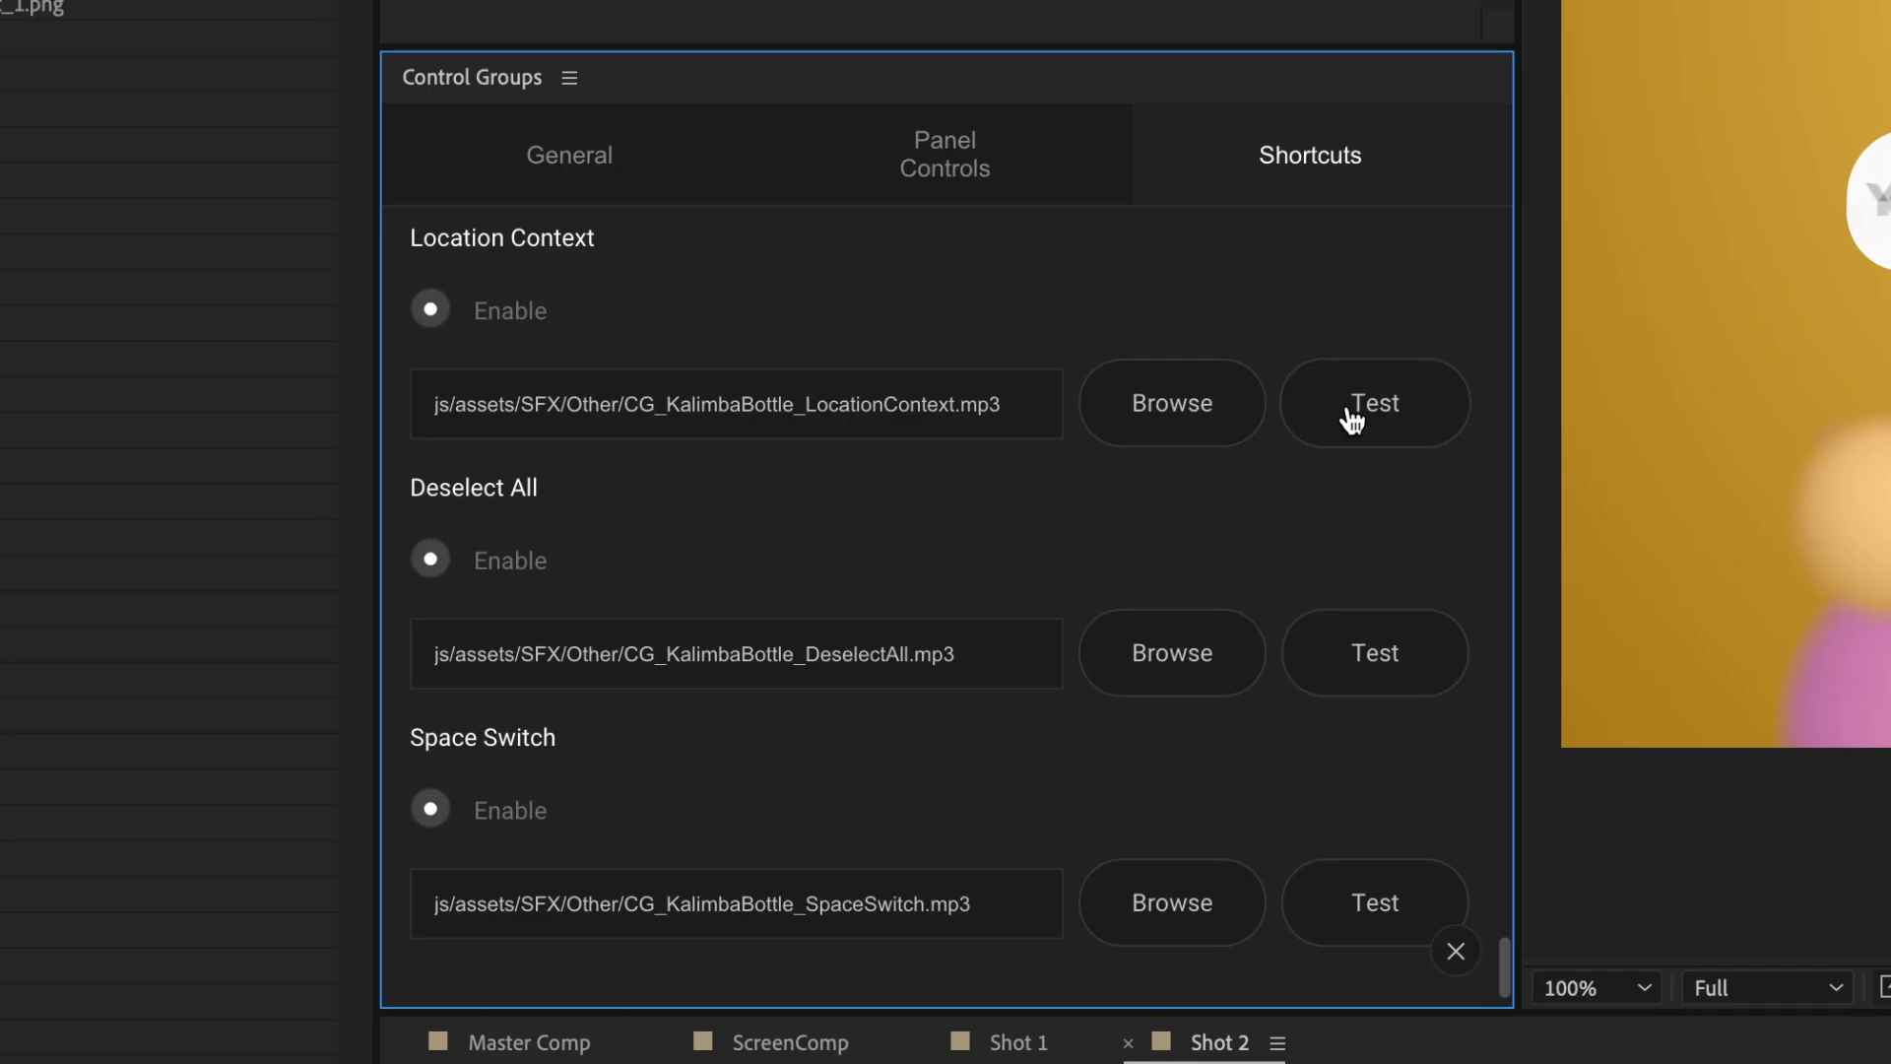
# In General settings, set Global Notification Position to At Current Mouse Position, then choose Record New Saved Position.
pyautogui.click(517, 150)
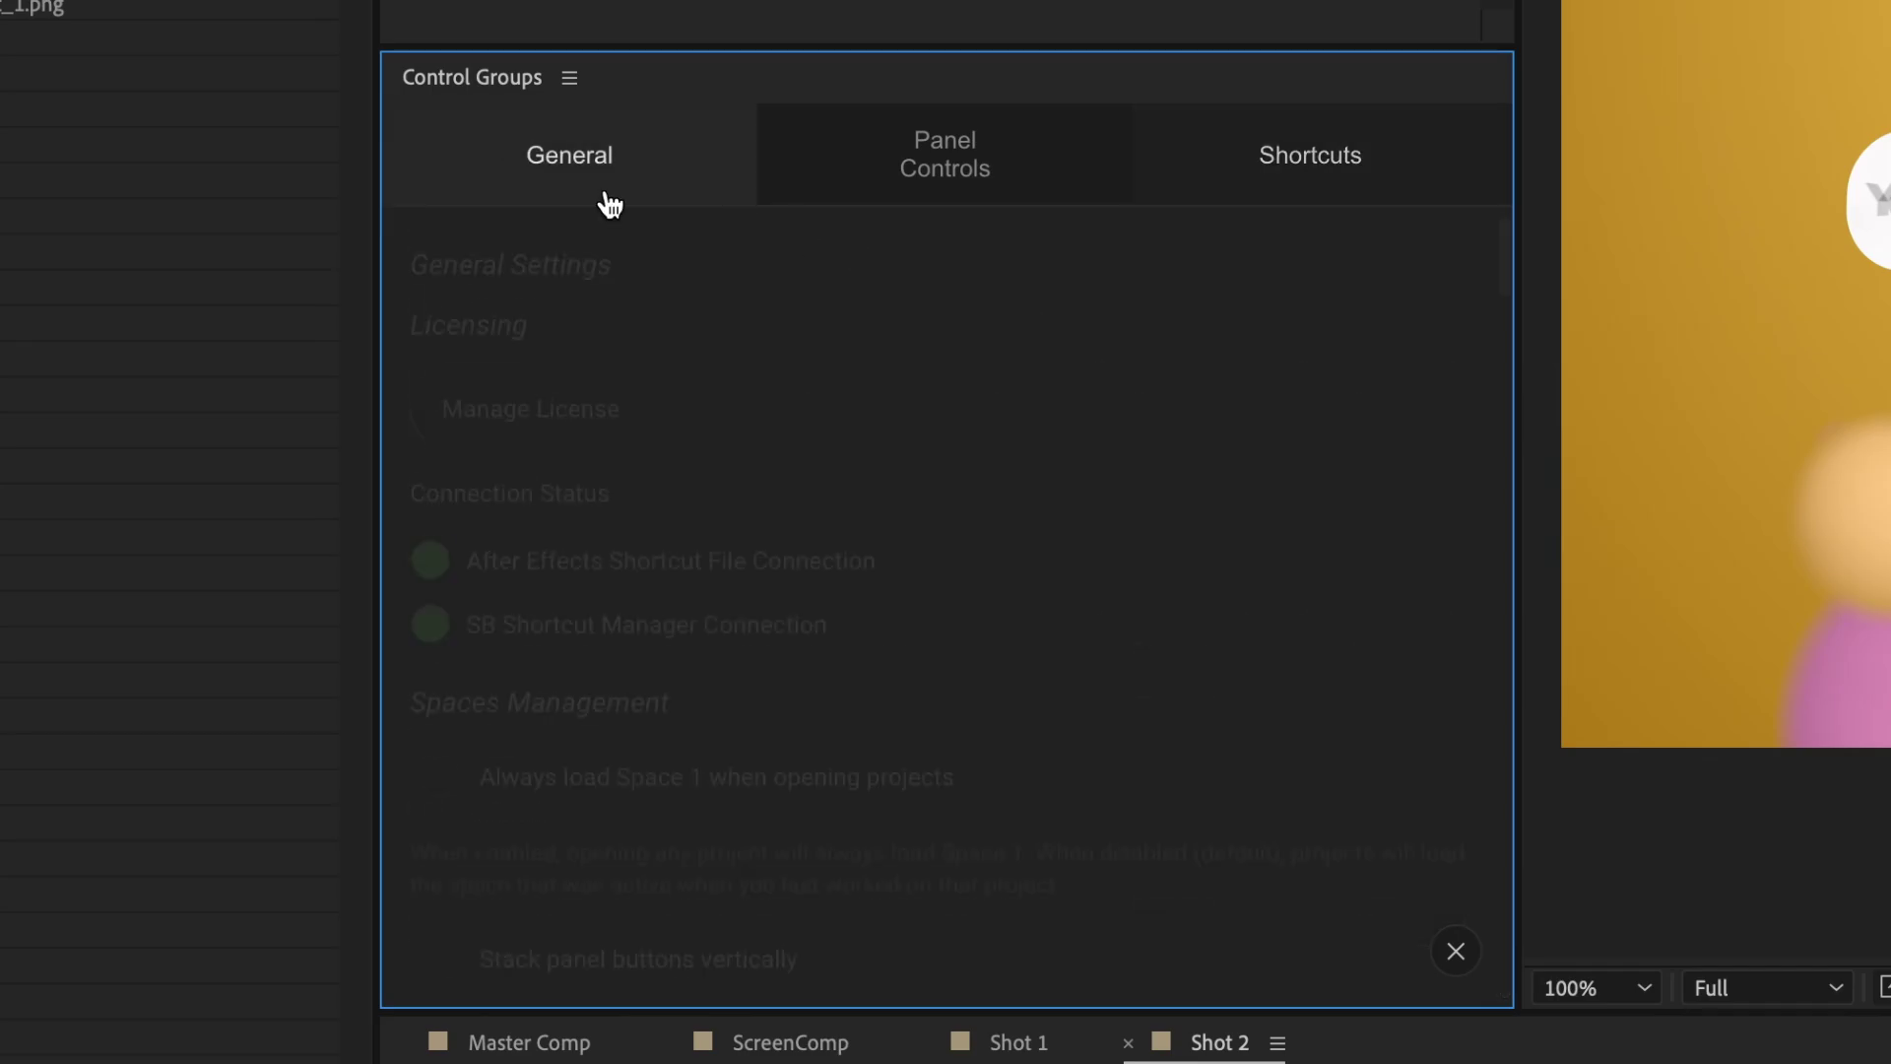
pyautogui.scroll(-8, 980, 300)
pyautogui.scroll(-15, 973, 287)
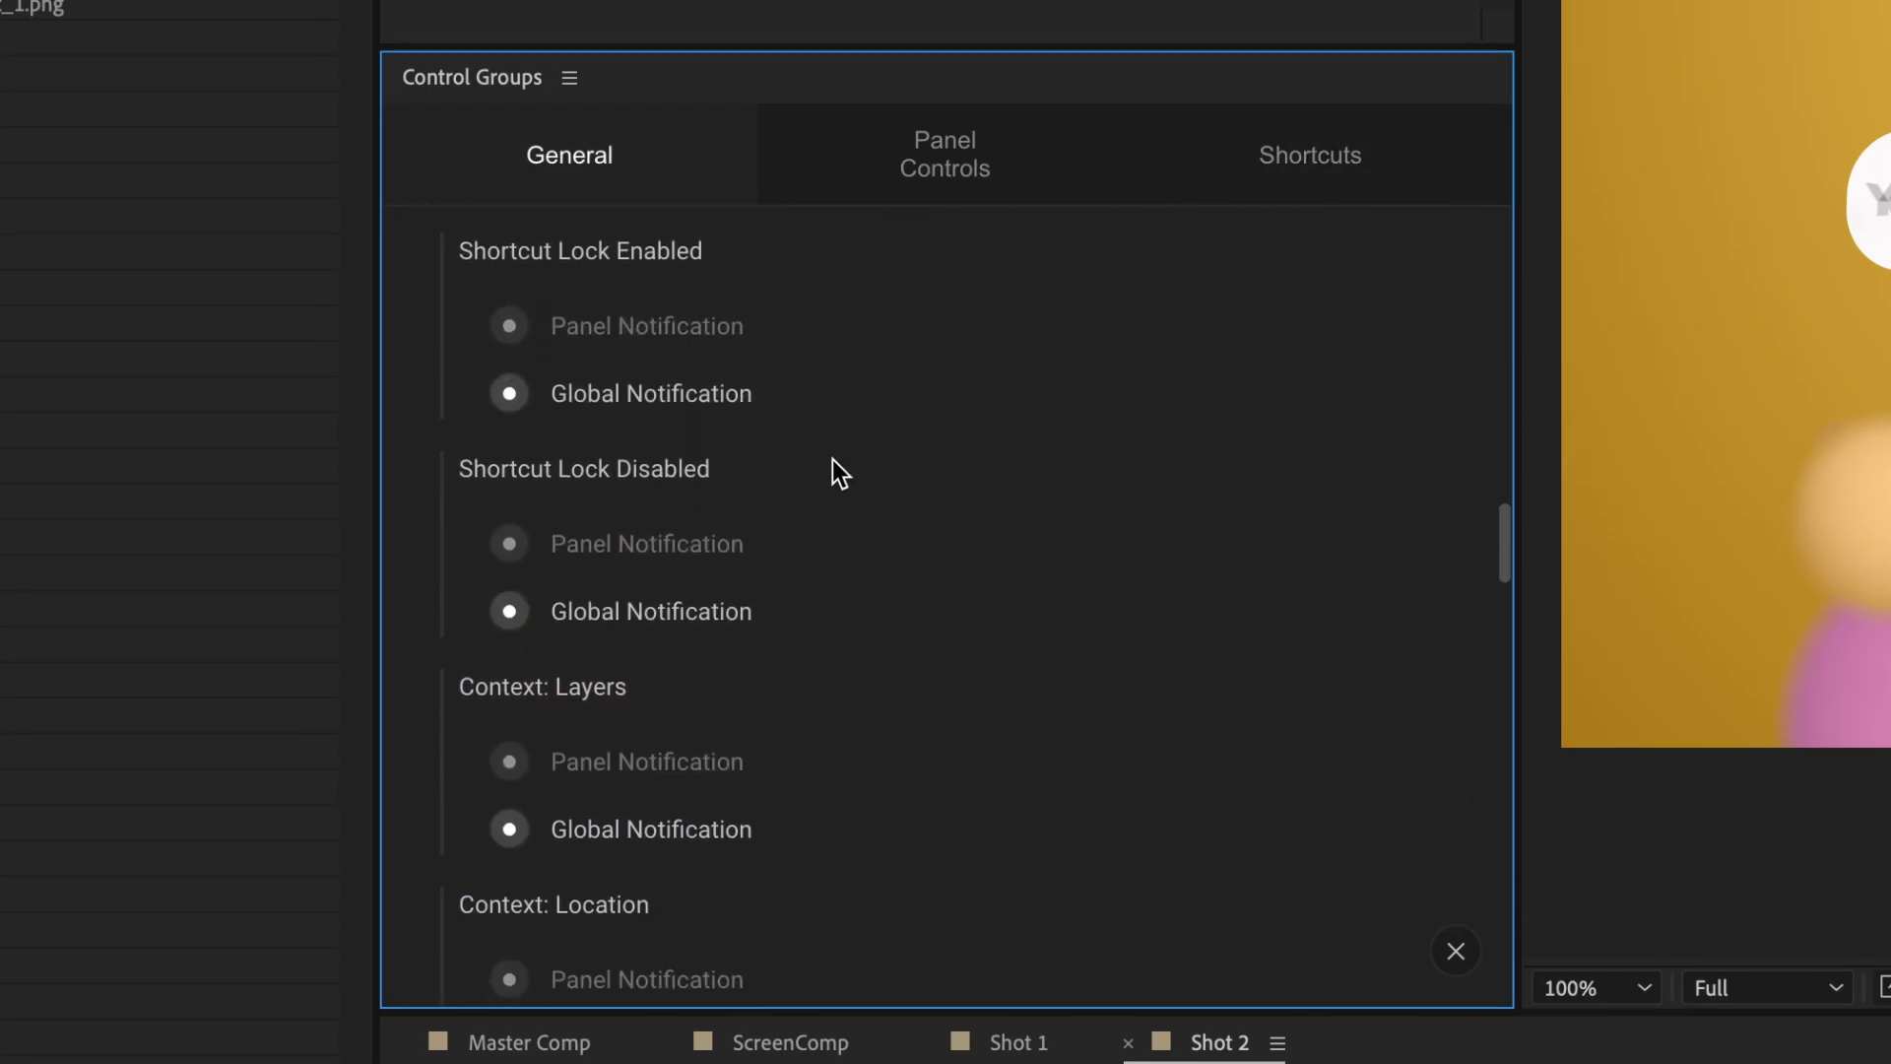
pyautogui.scroll(-10, 975, 504)
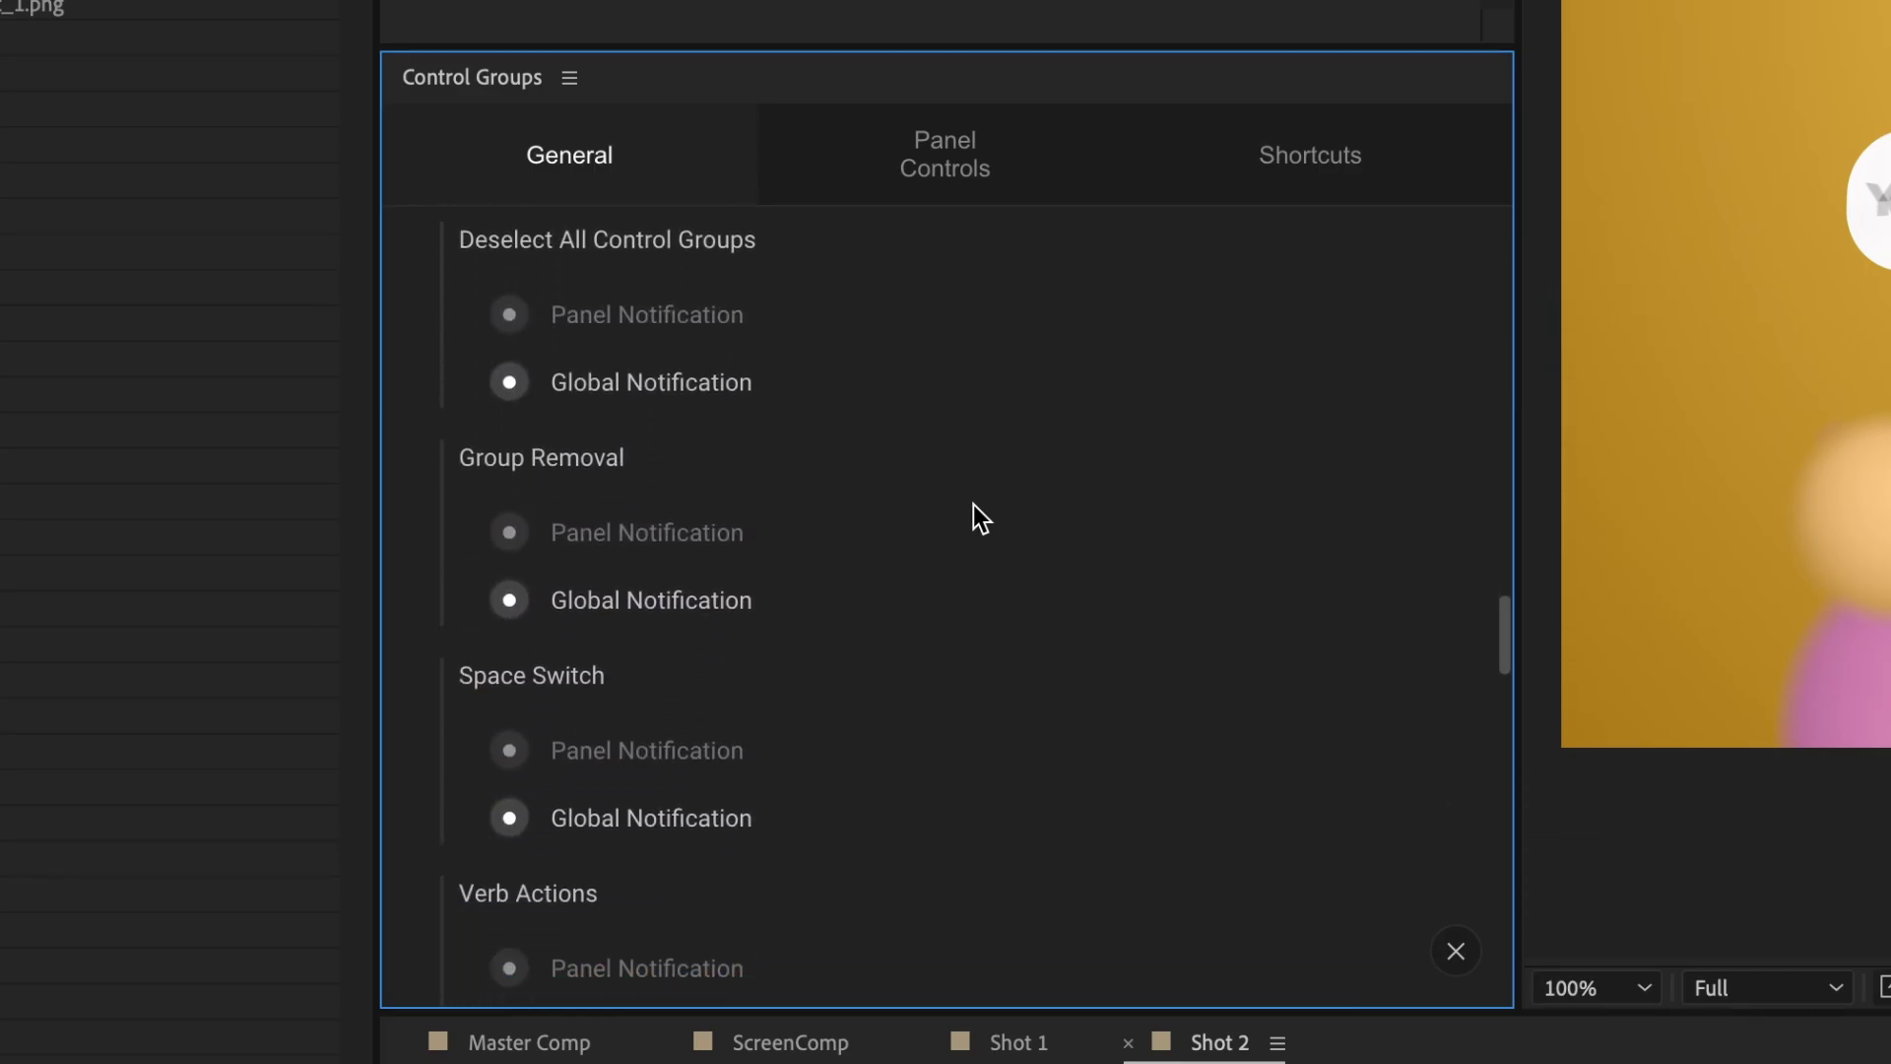
pyautogui.scroll(12, 973, 505)
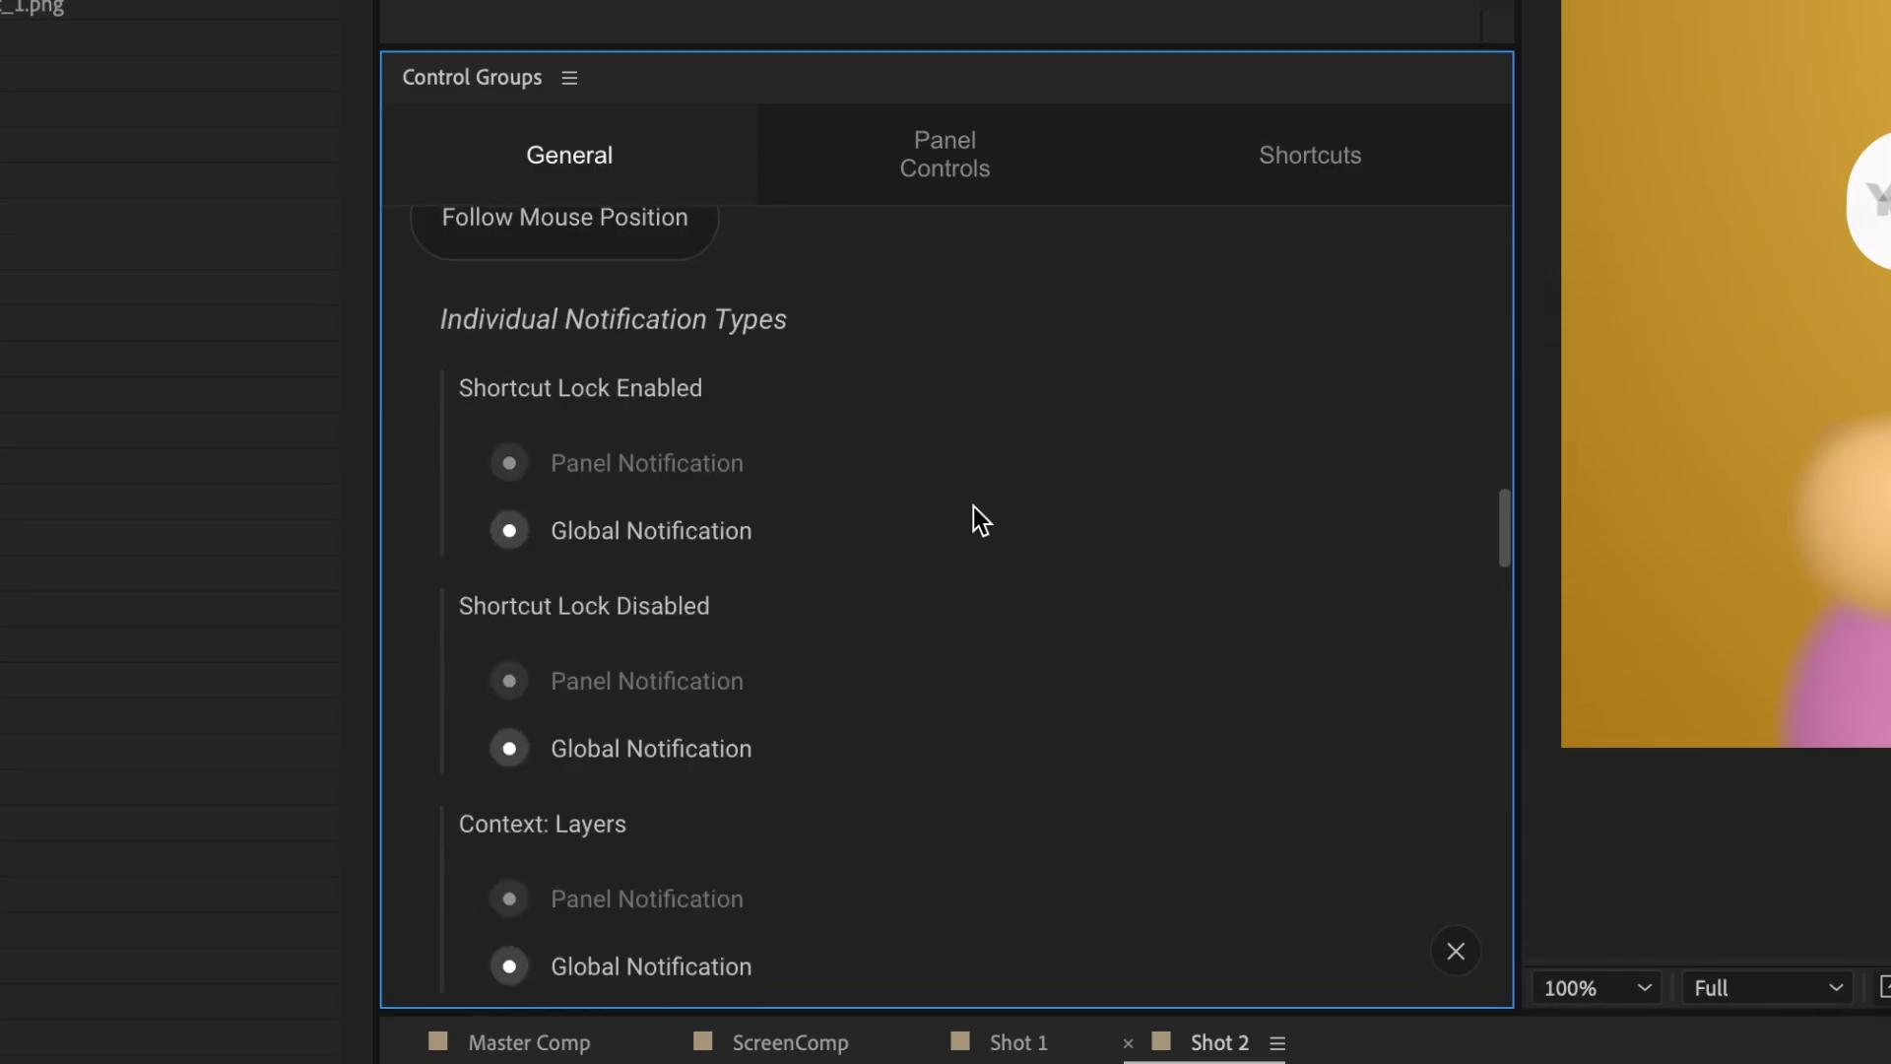
pyautogui.scroll(1, 973, 506)
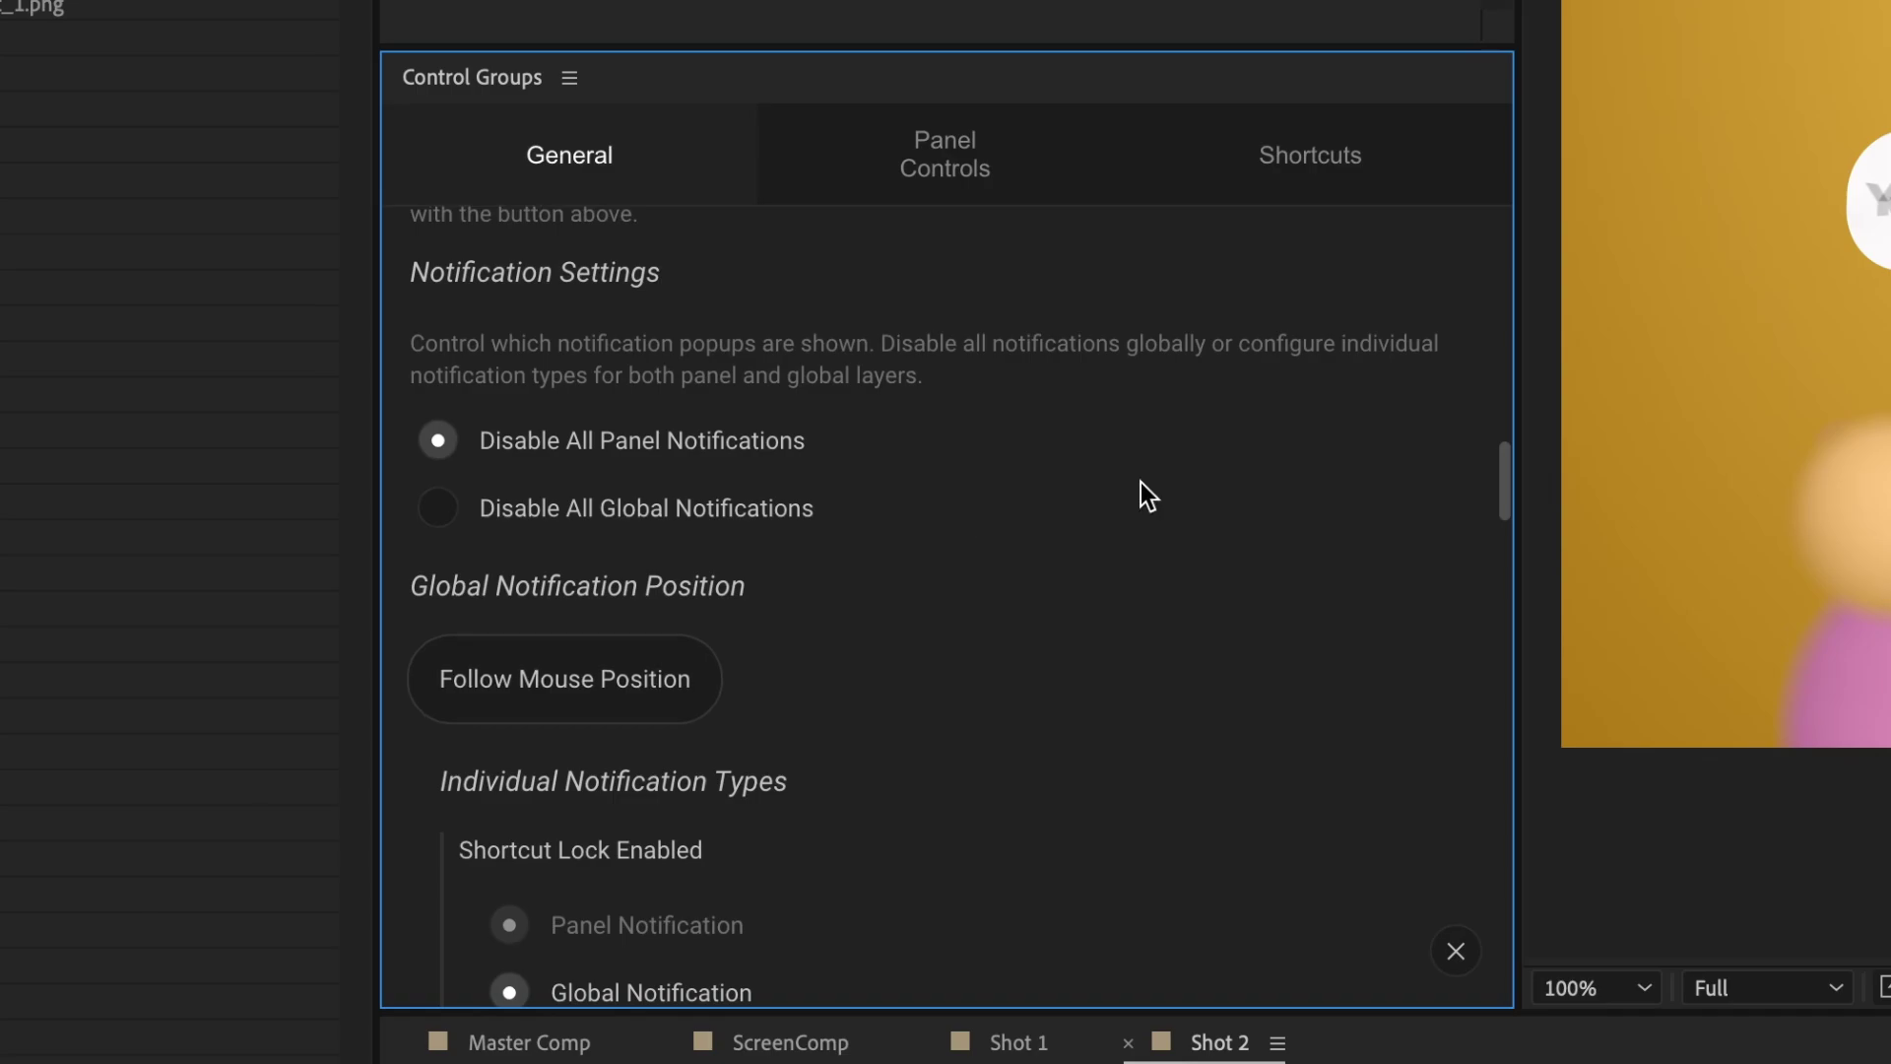
pyautogui.click(682, 701)
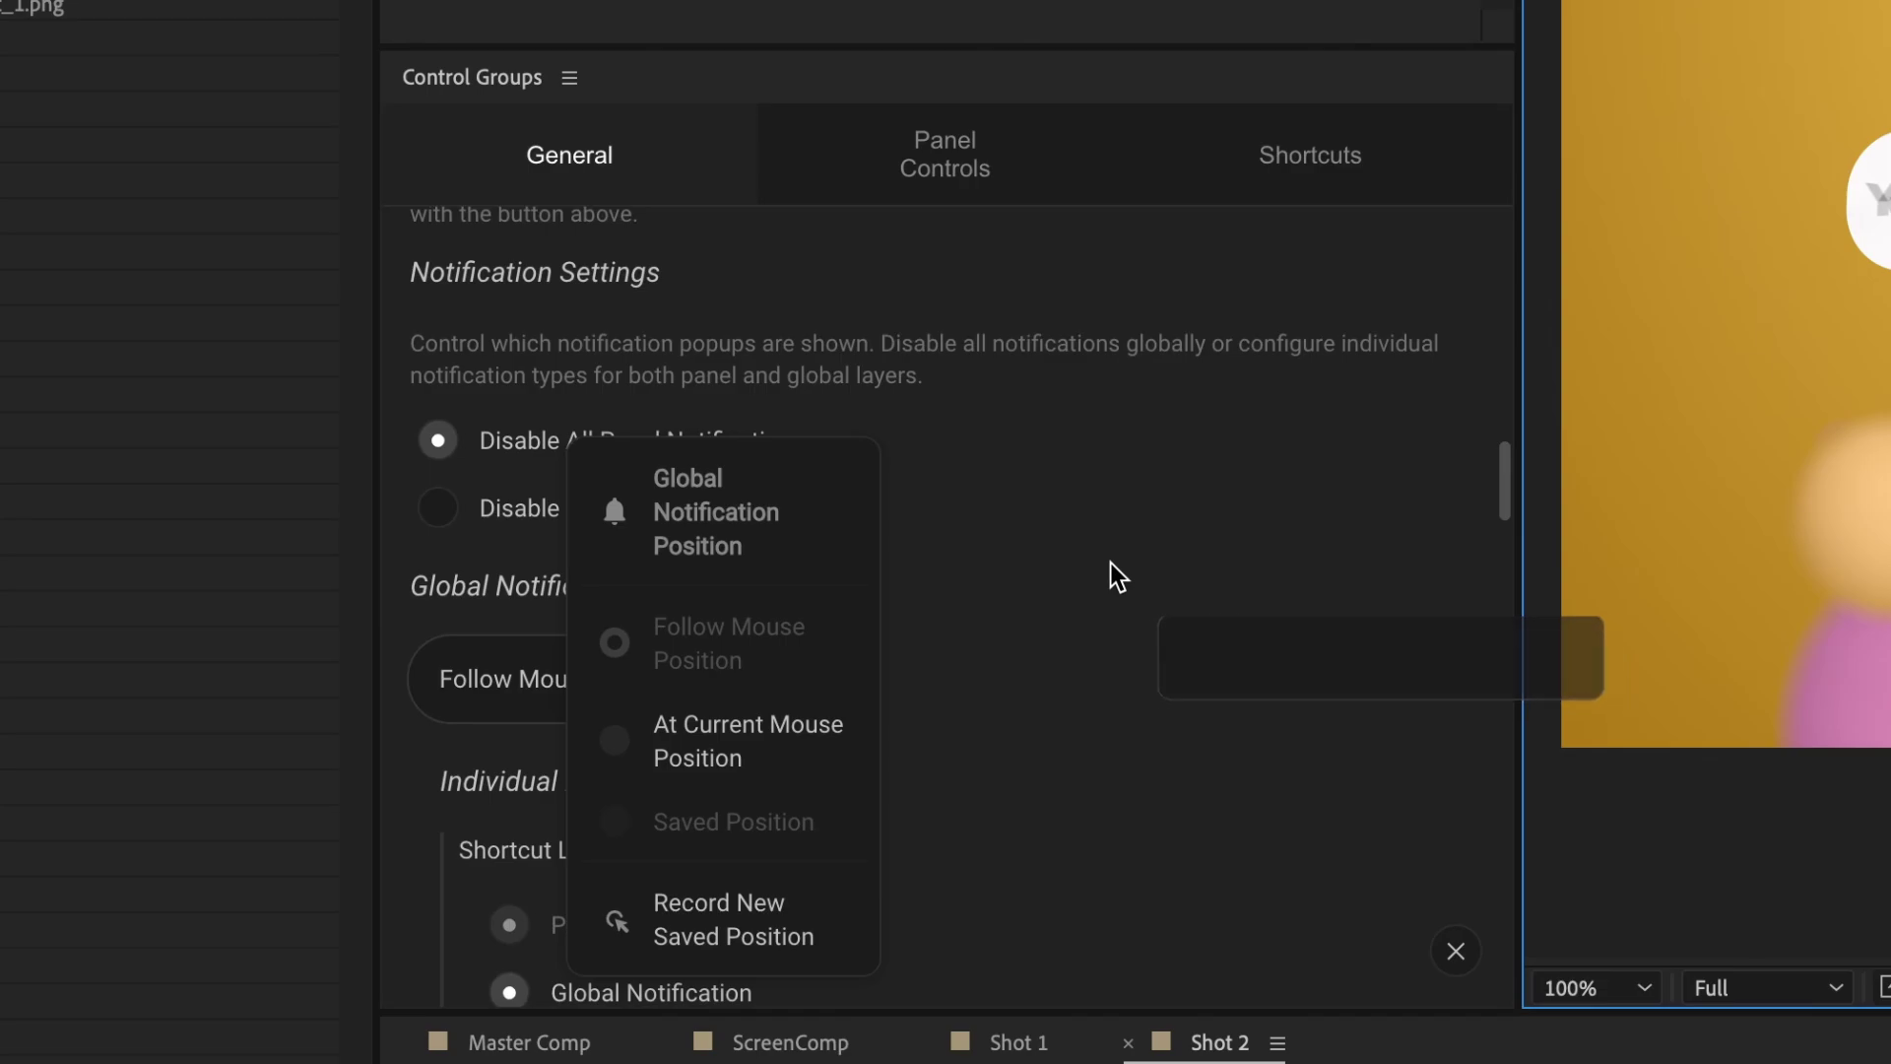
pyautogui.click(768, 737)
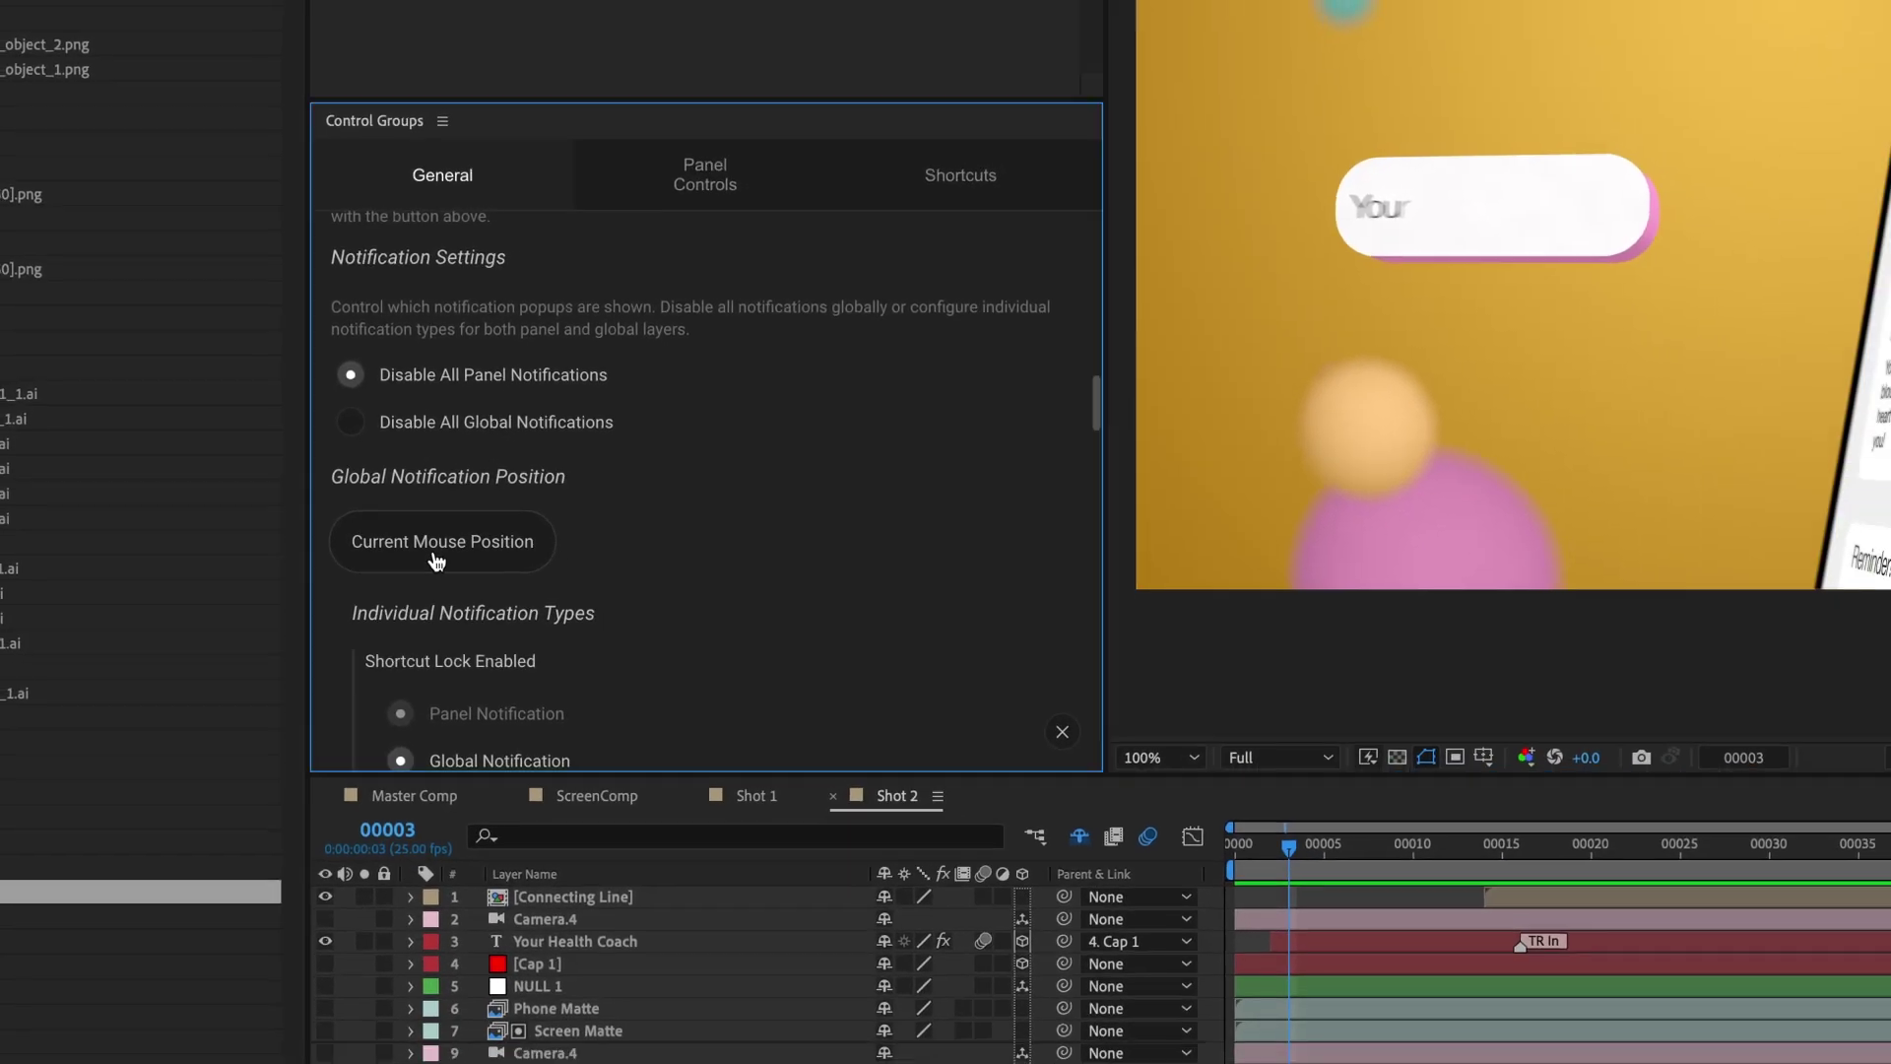
pyautogui.click(557, 690)
pyautogui.click(552, 694)
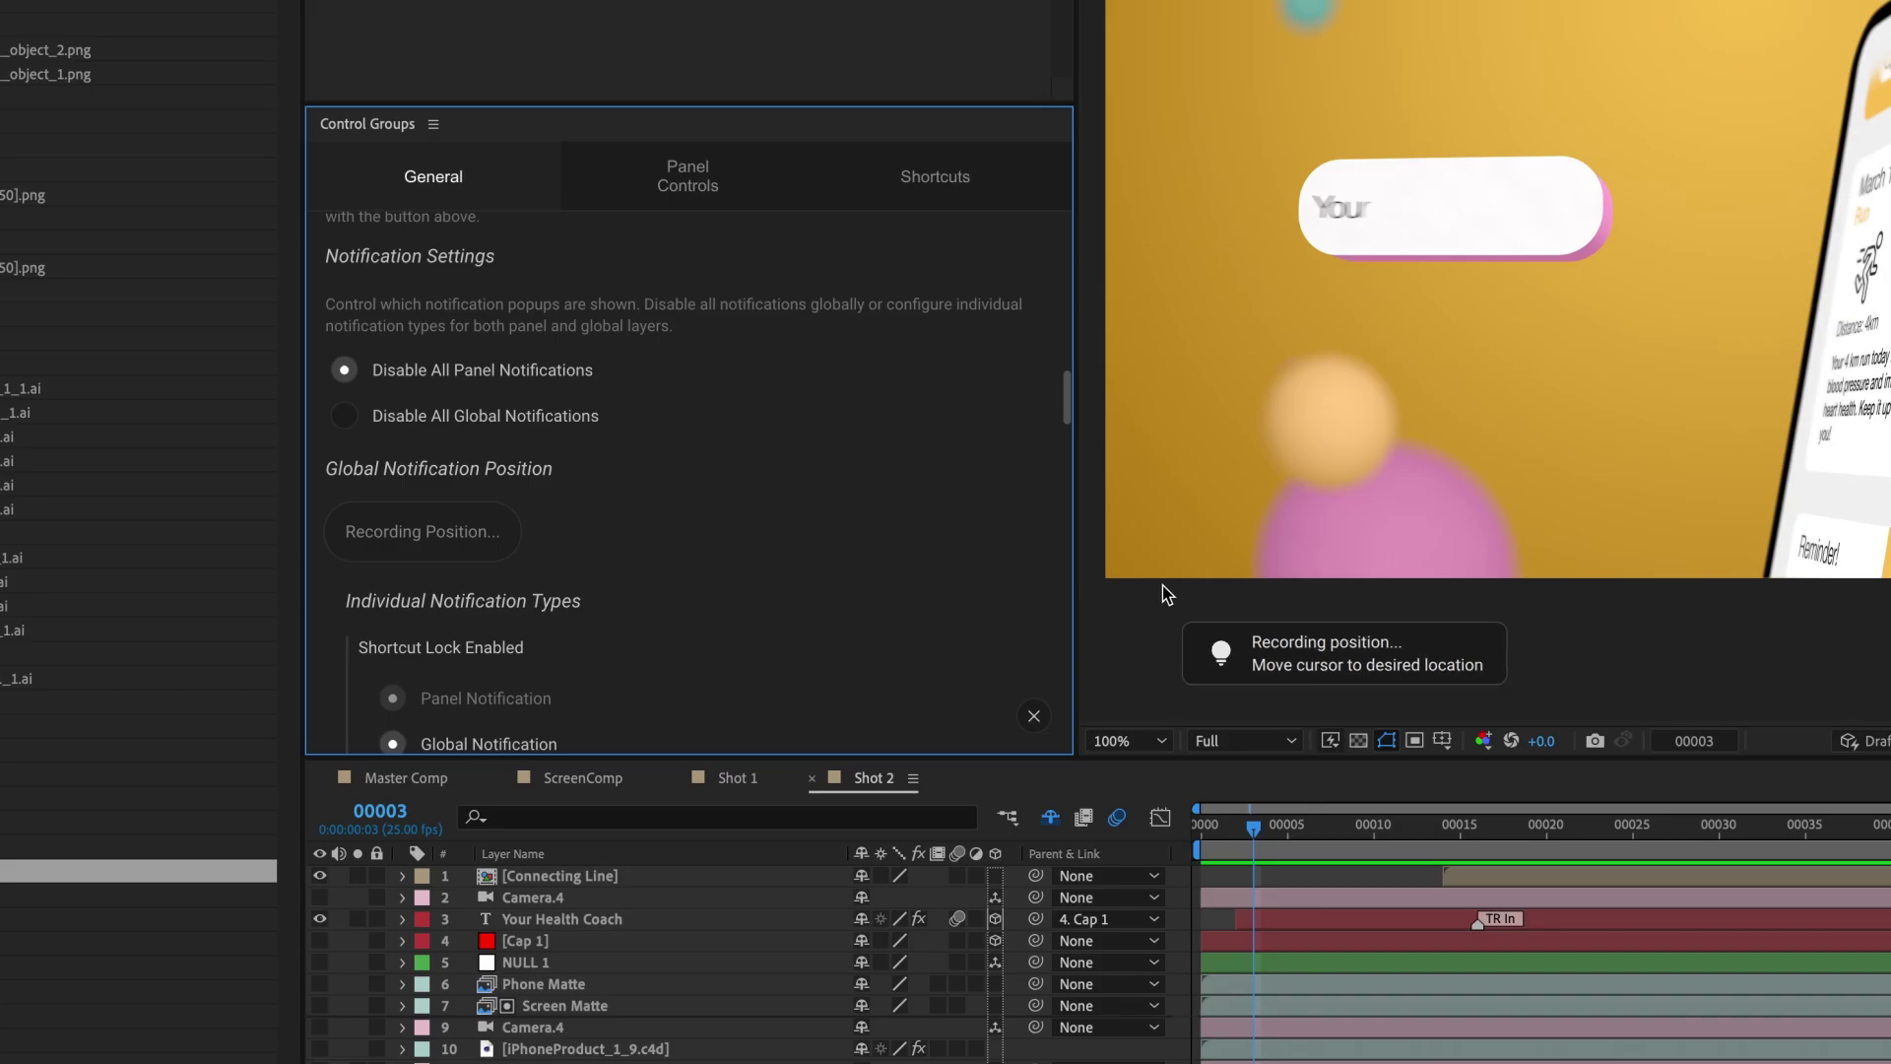